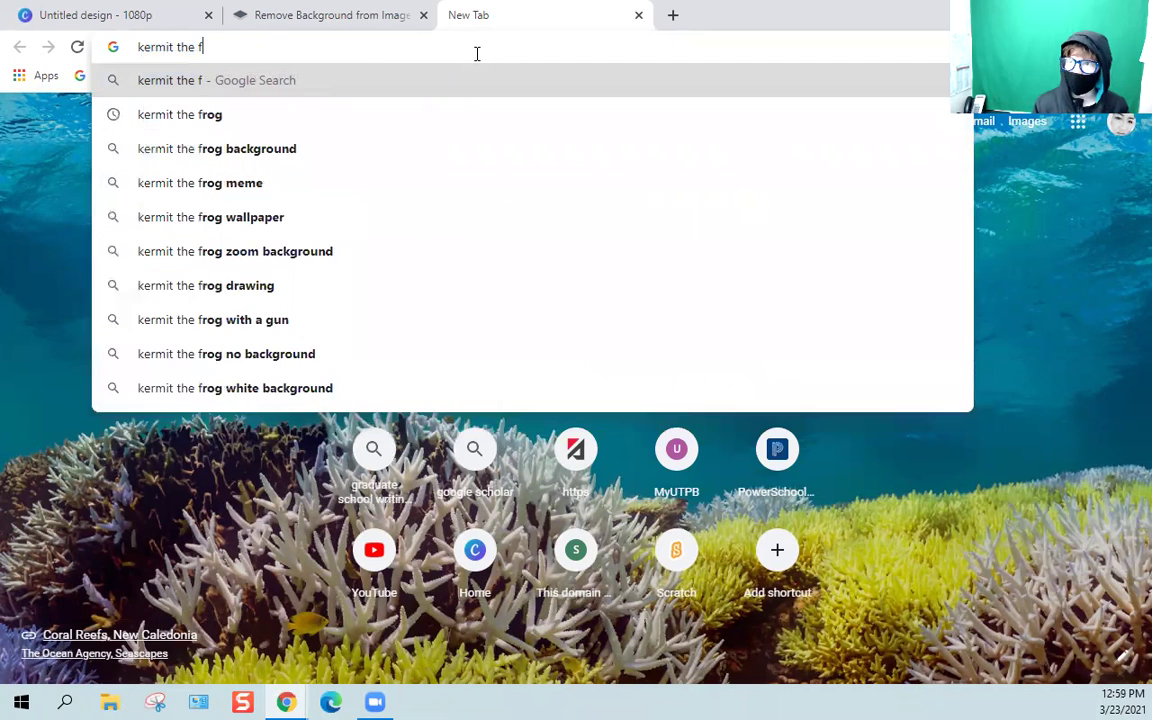
Search Google Images for 'kermit the frog' and open the banjo-playing Kermit picture.
text(rog)
key(Return)
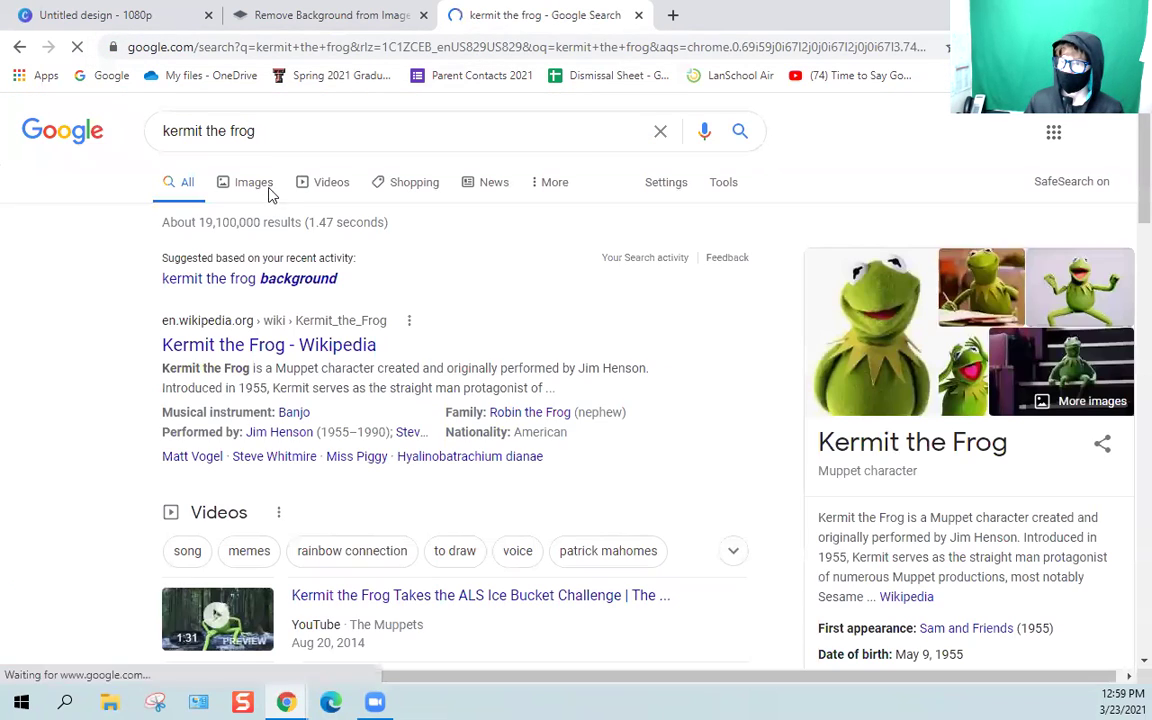
click(249, 195)
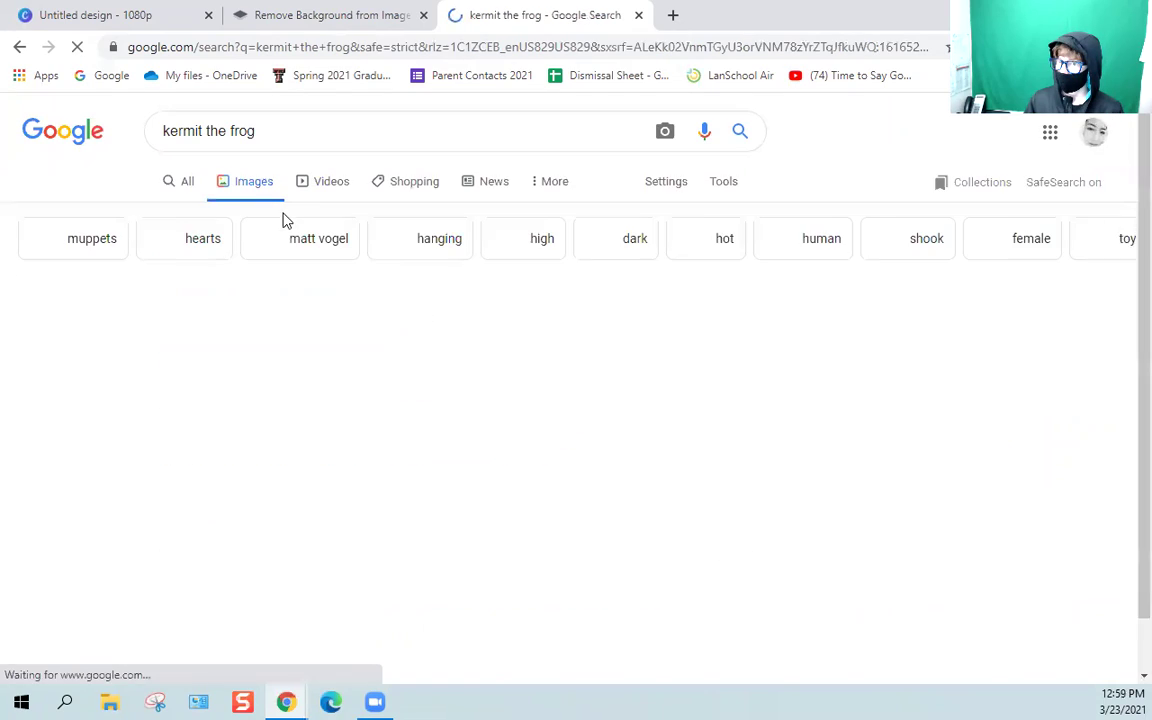
scroll(500, 400, down, 5)
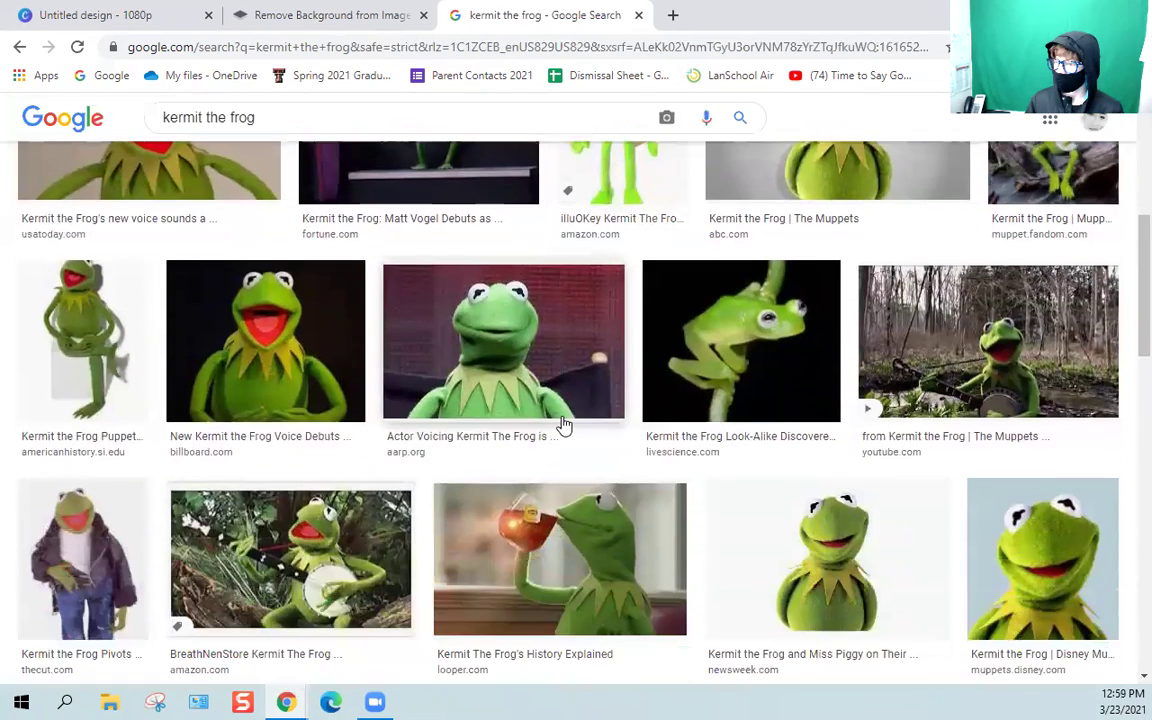
scroll(129, 288, up, 5)
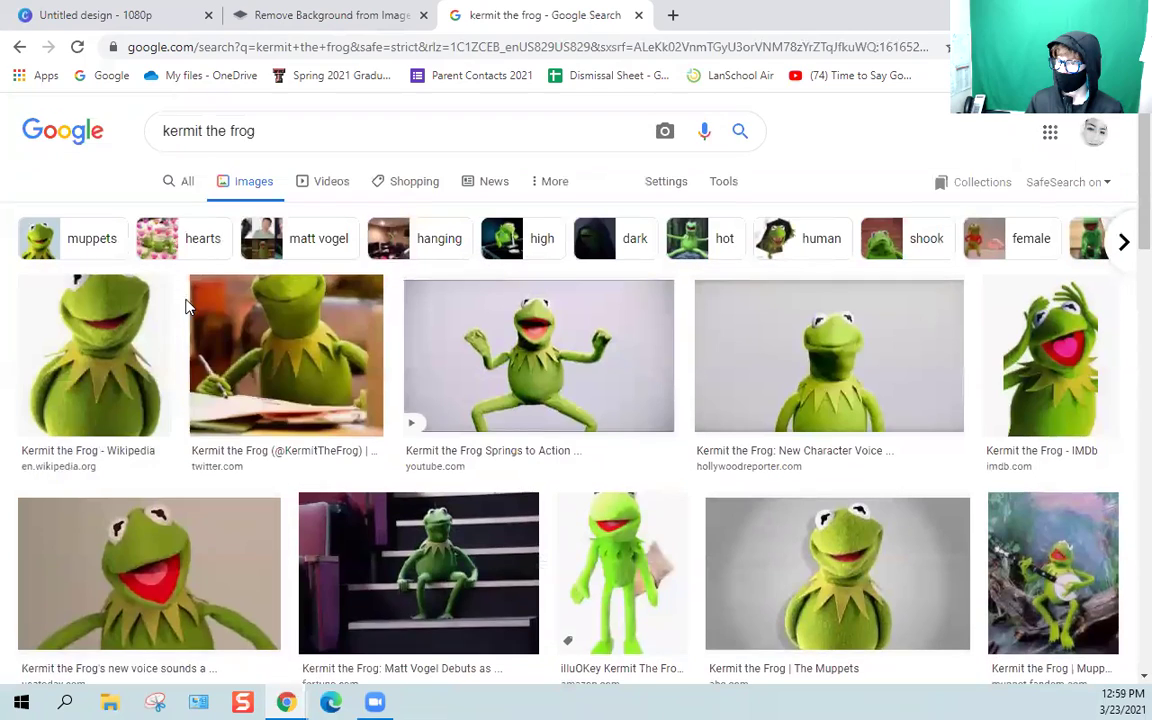
click(617, 366)
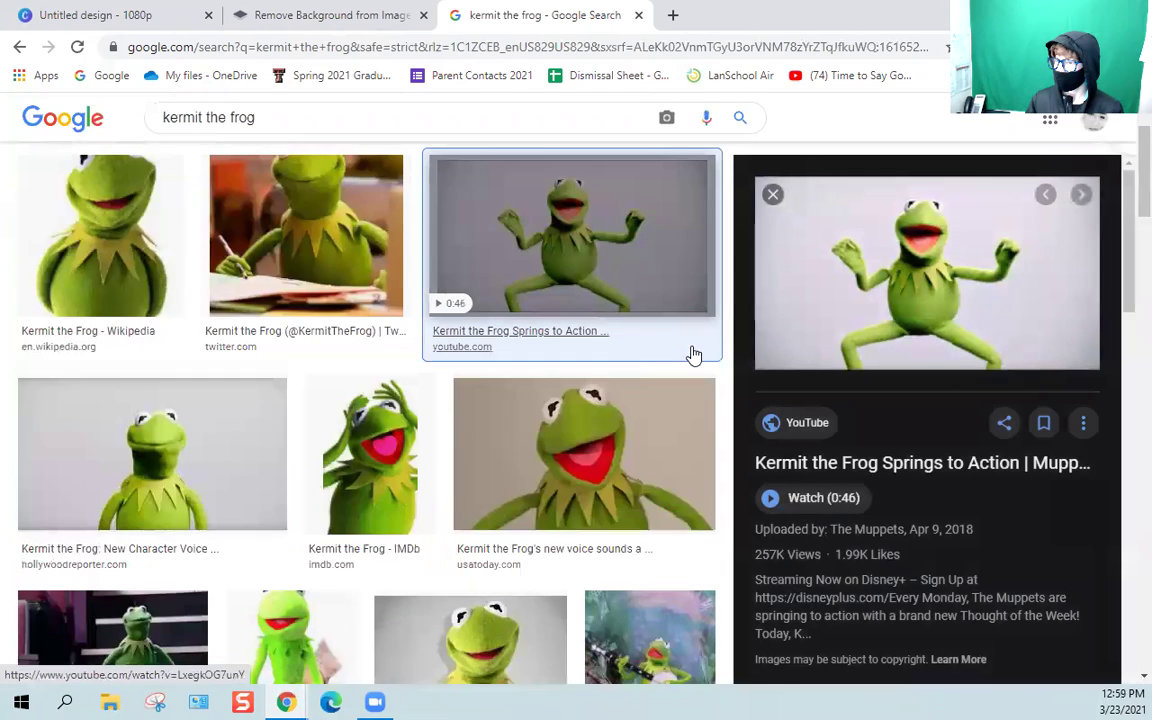
scroll(700, 290, down, 2)
click(771, 183)
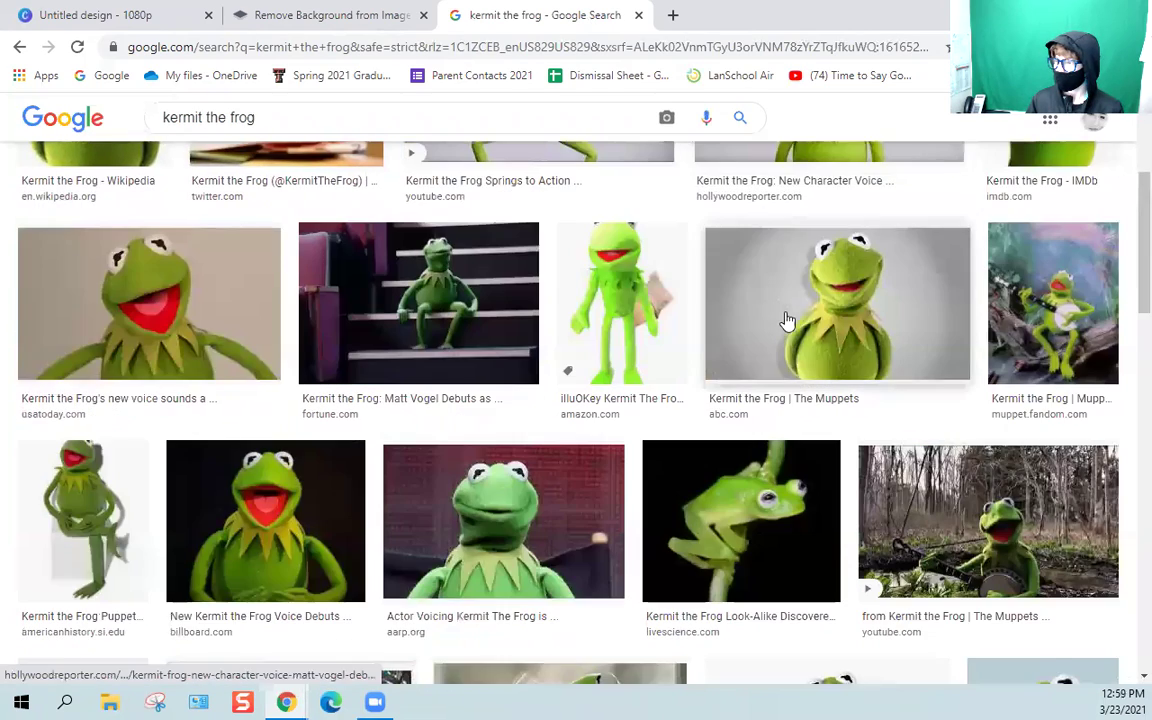
scroll(790, 320, down, 2)
click(1014, 210)
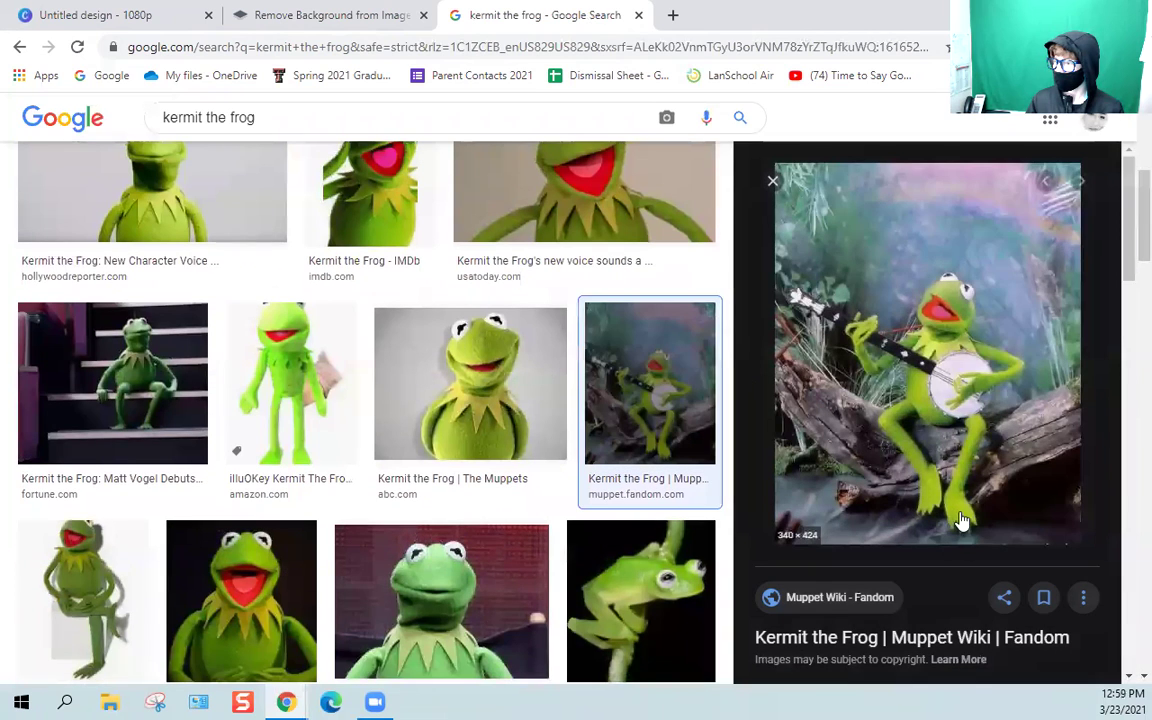
Save the banjo Kermit image into Downloads and close the search tab.
right_click(950, 497)
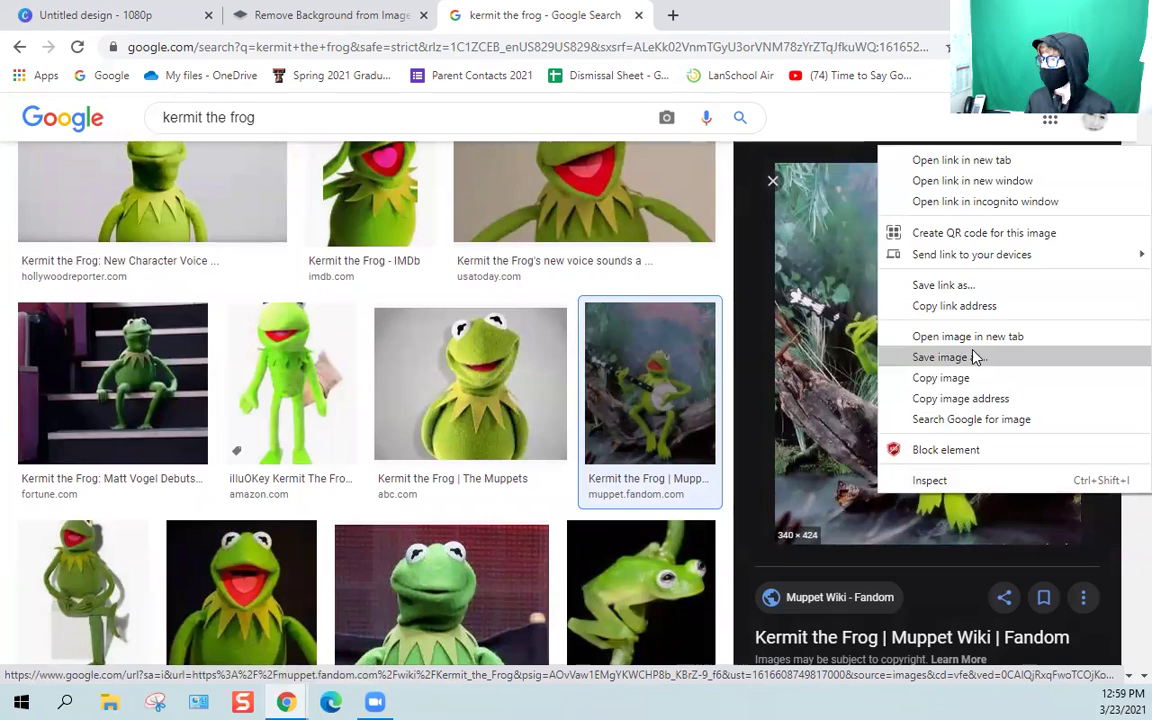
click(975, 358)
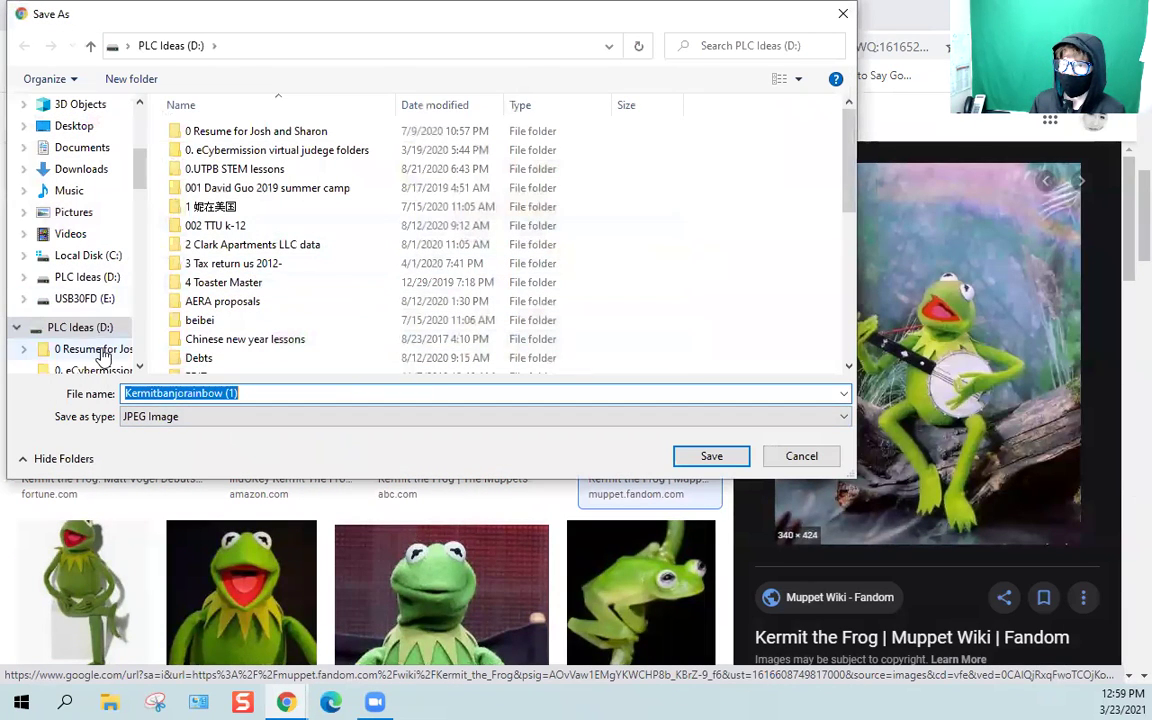
click(100, 170)
click(712, 456)
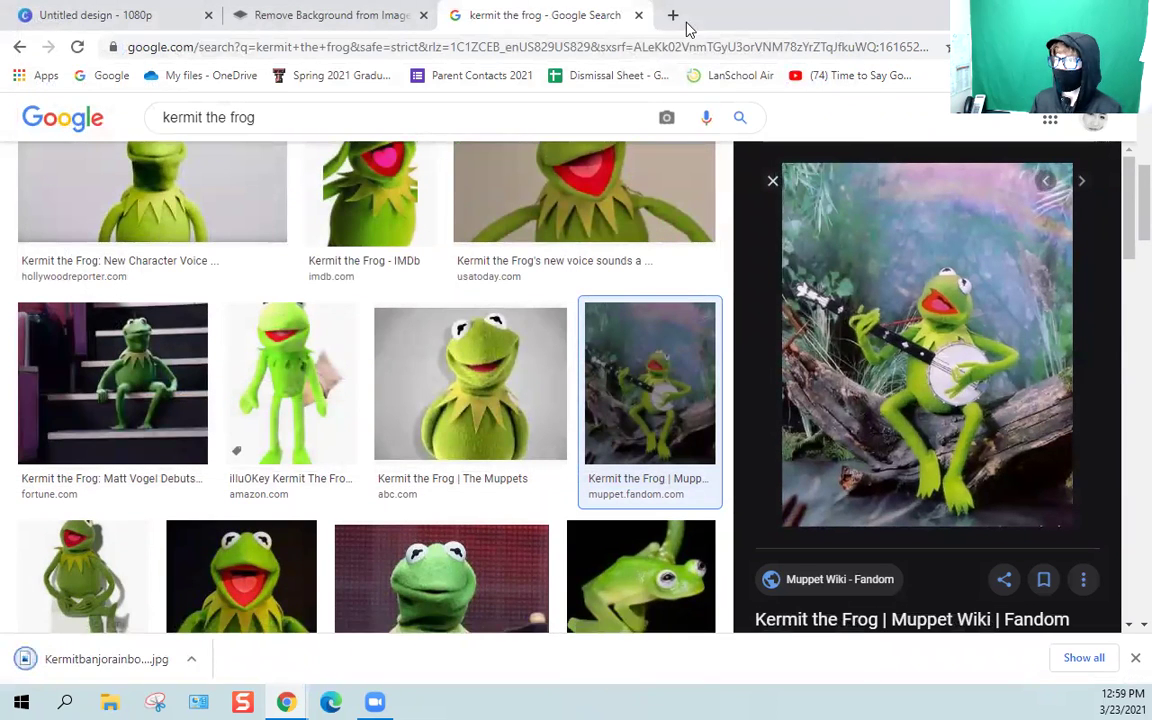
click(639, 16)
Upload Kermitbanjorainbow (1) from Downloads to remove.bg and download the transparent cut-out.
click(530, 573)
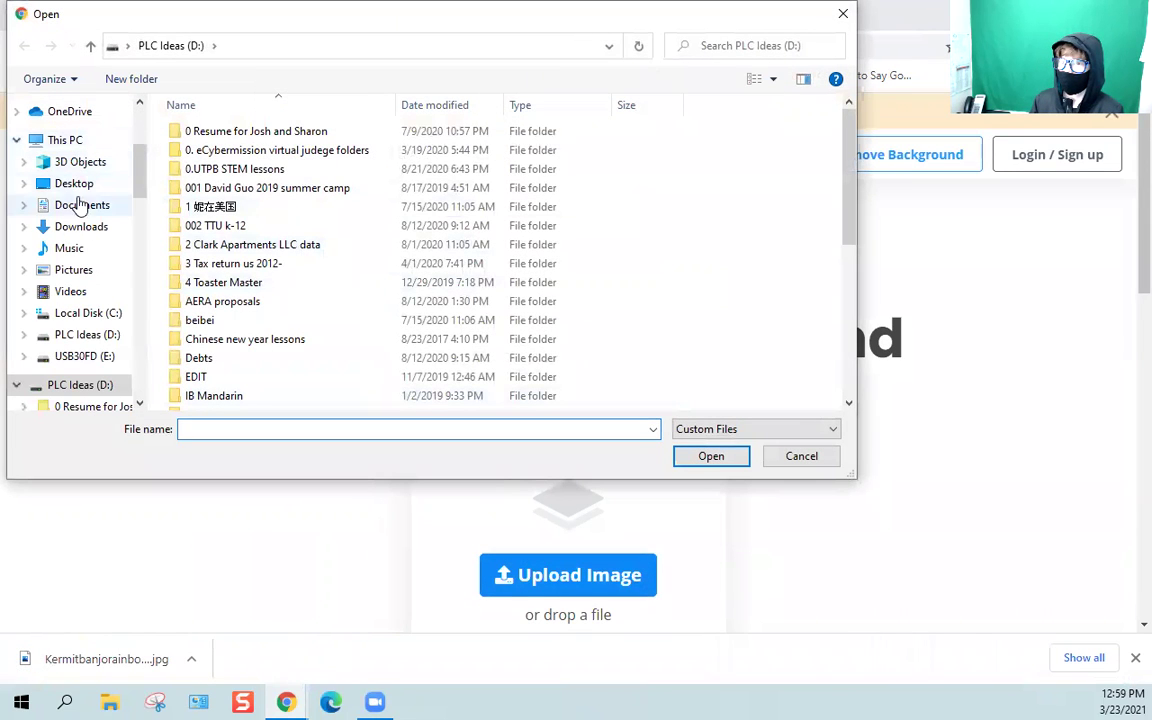
click(84, 206)
click(85, 227)
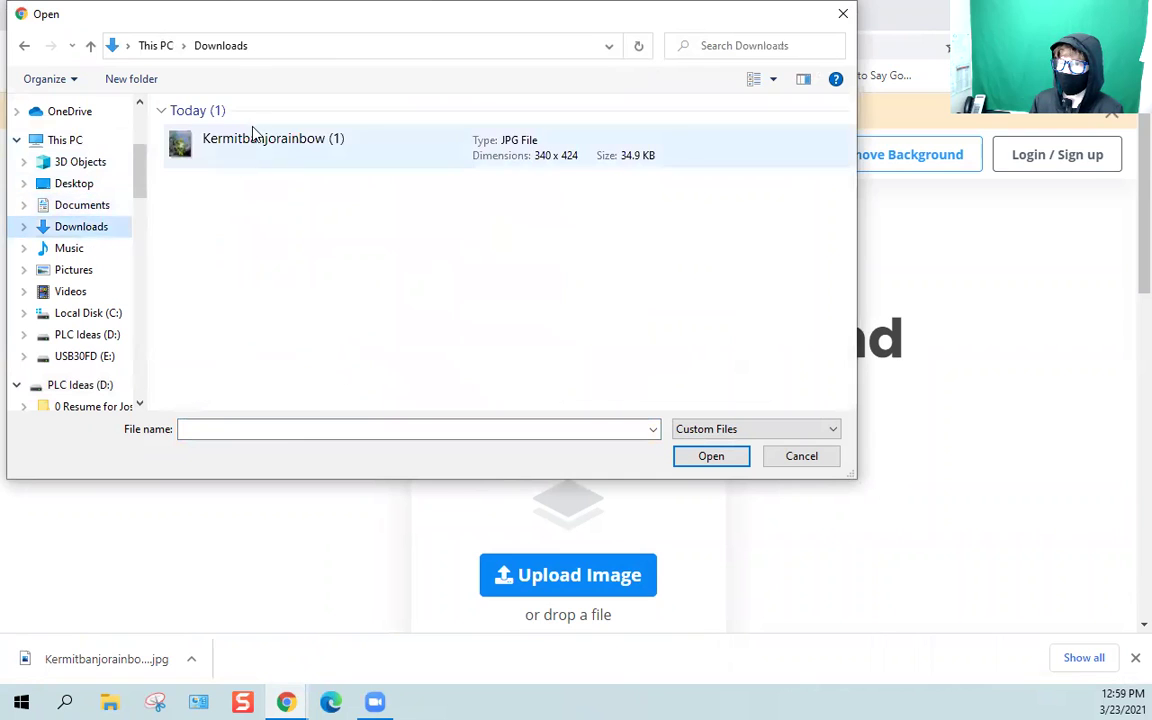
click(255, 153)
click(684, 457)
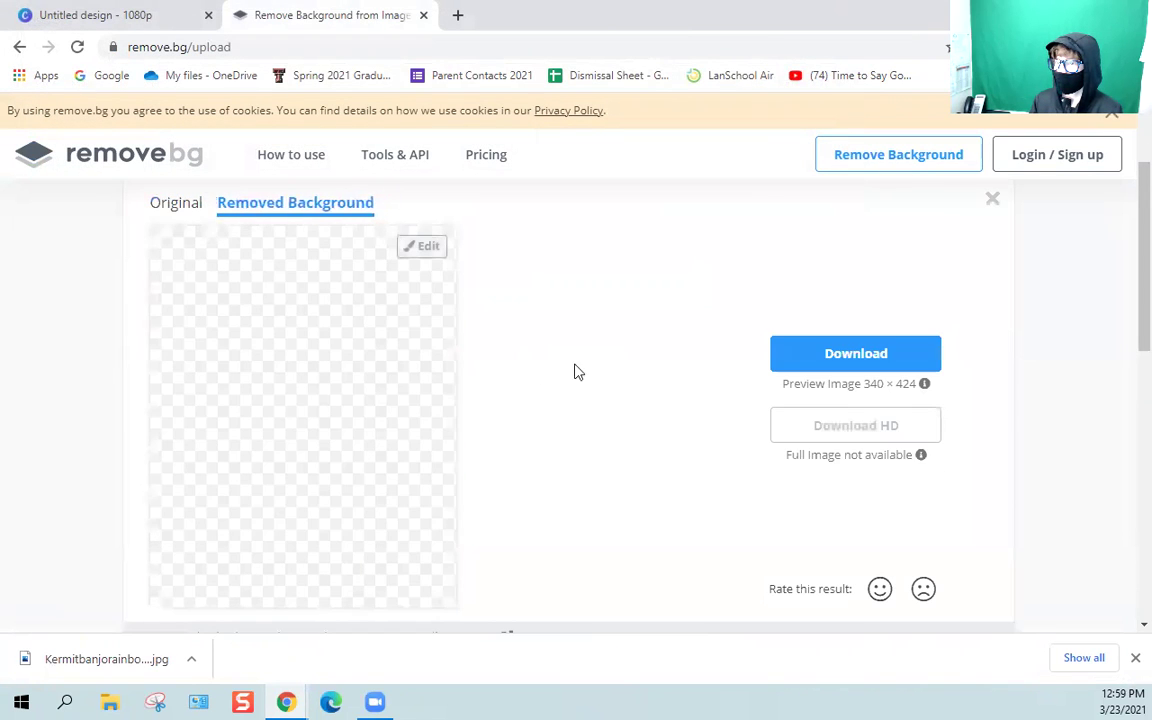
click(857, 358)
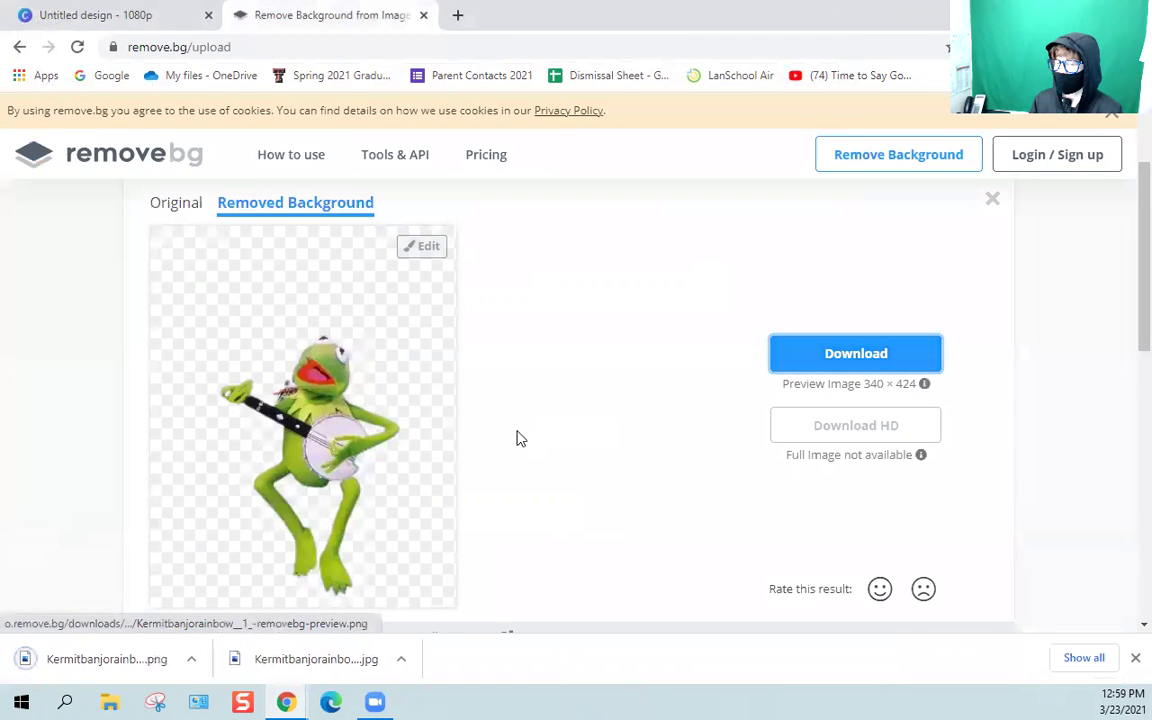
Upload the background-removed Kermit PNG from the computer into Canva's uploads.
click(155, 12)
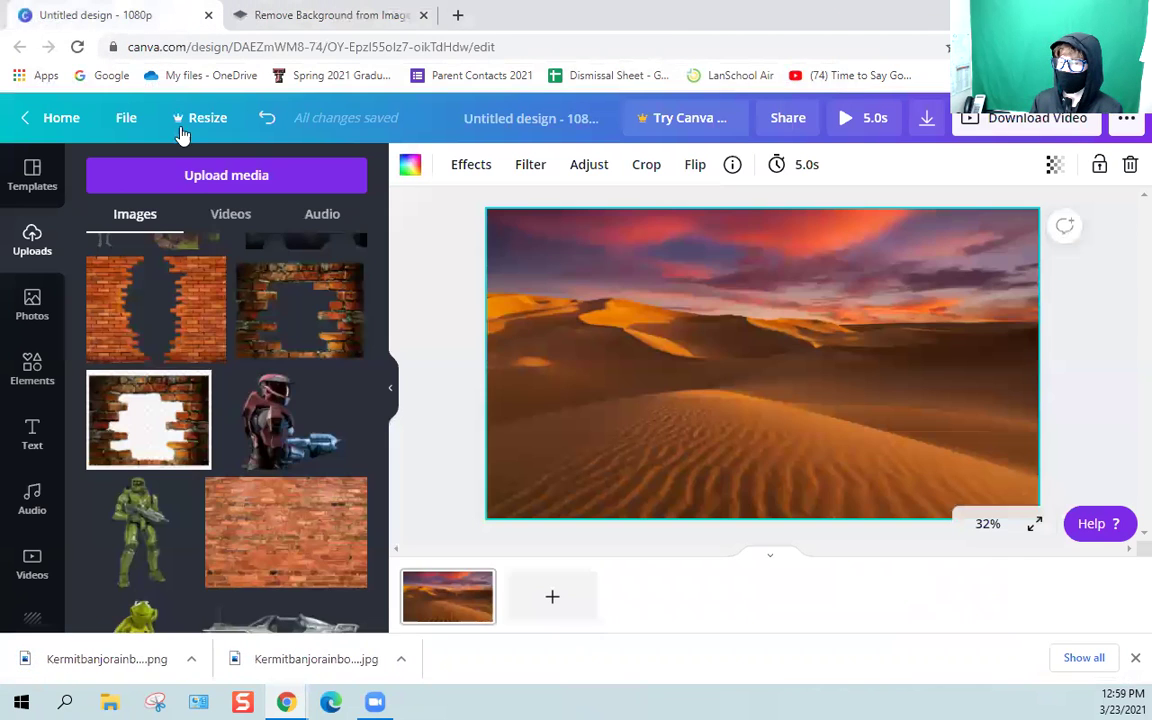
click(186, 186)
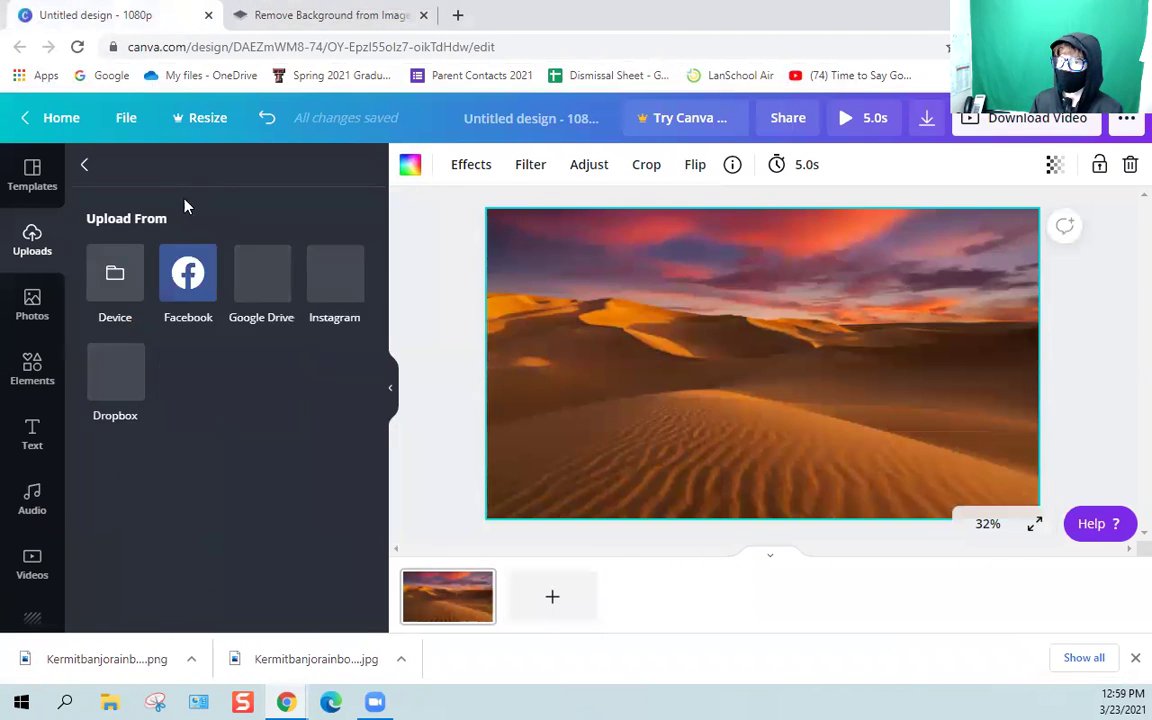
click(116, 272)
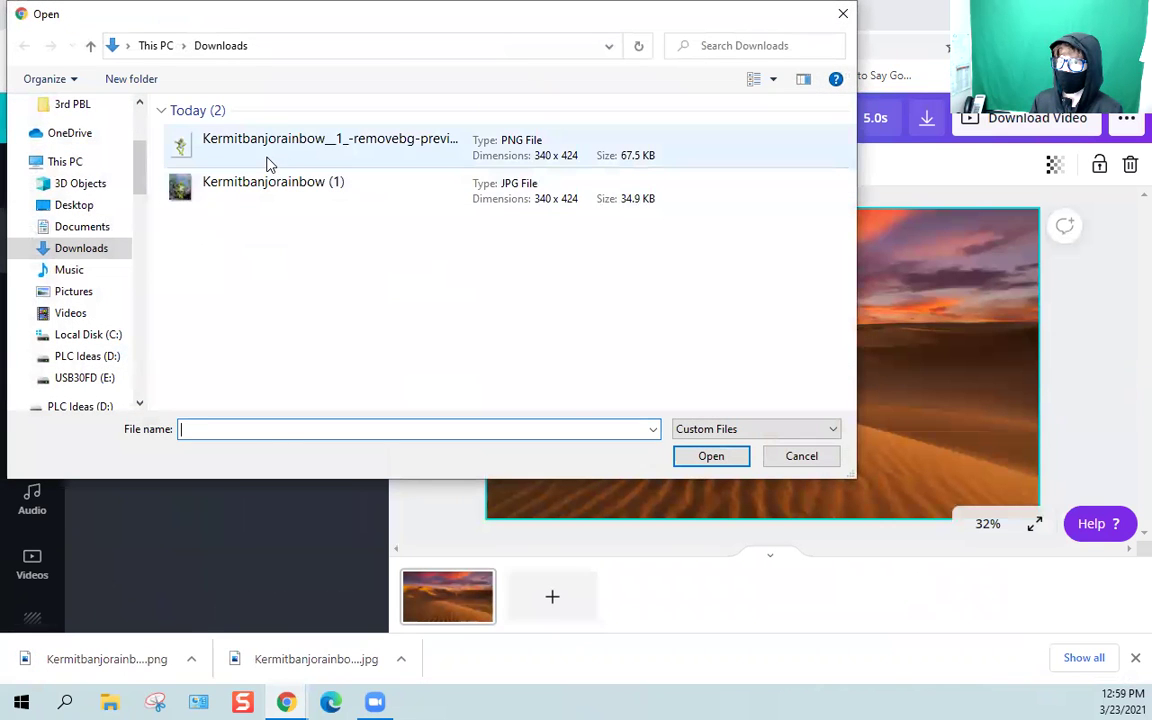
click(275, 160)
click(740, 456)
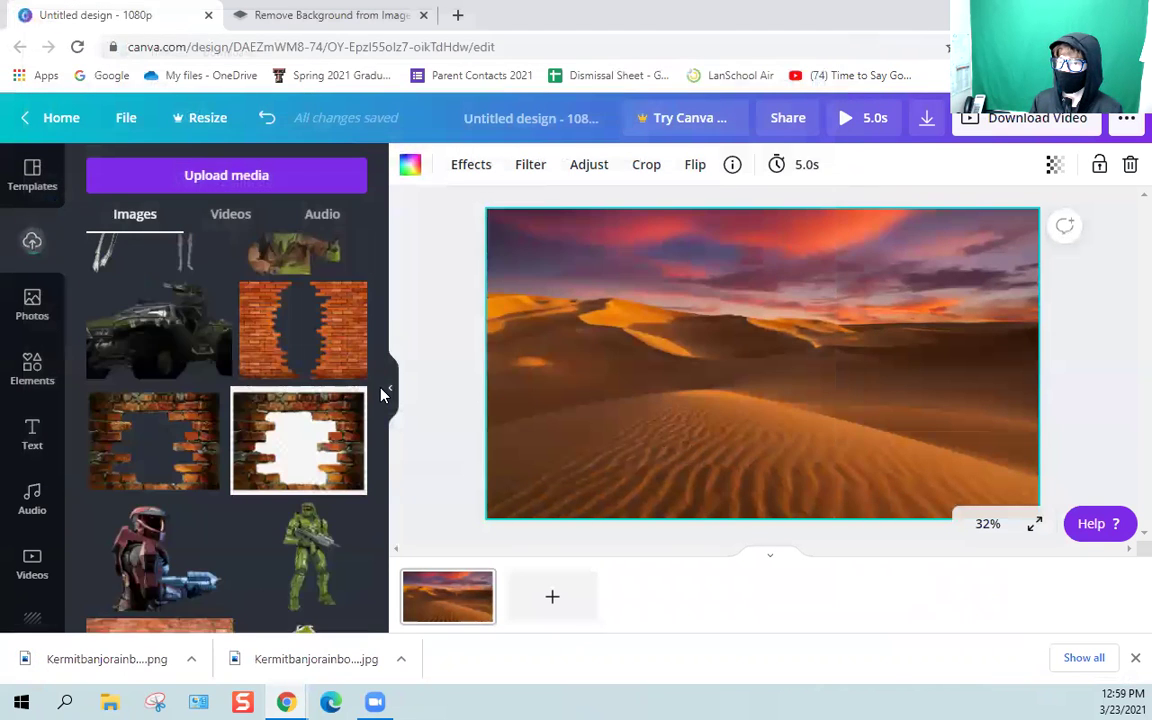
Place the Kermit cut-out low and left on the desert dunes, then close the remove.bg tab.
scroll(322, 395, up, 2)
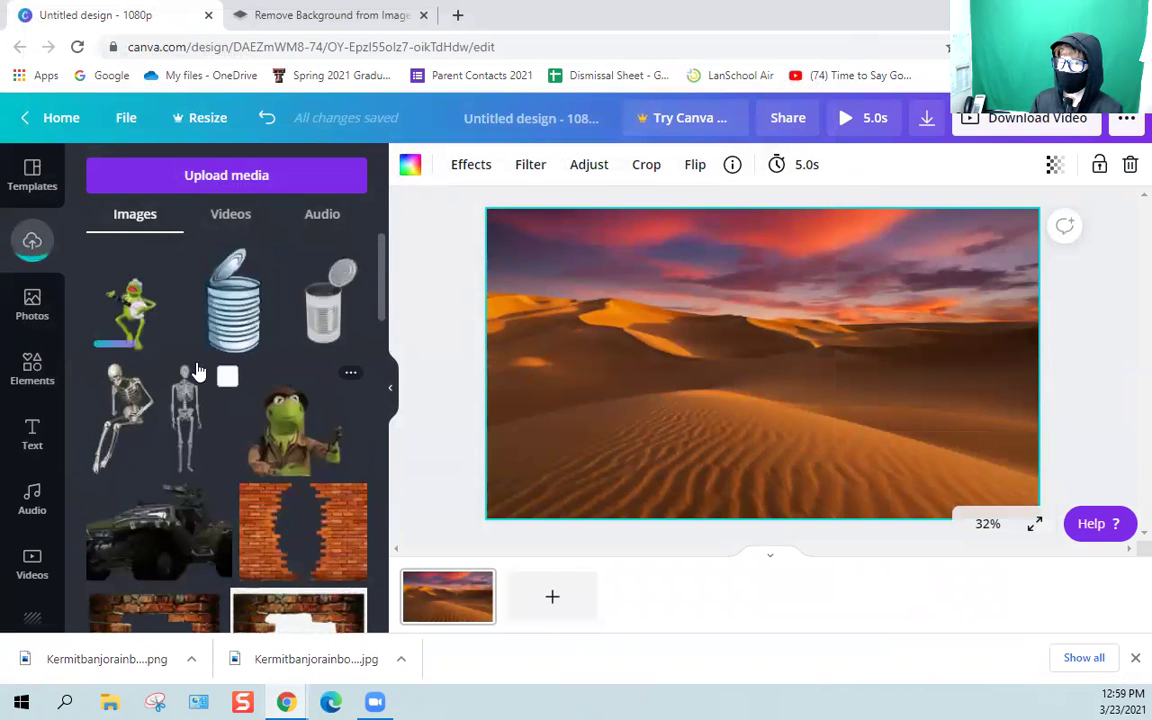
click(127, 318)
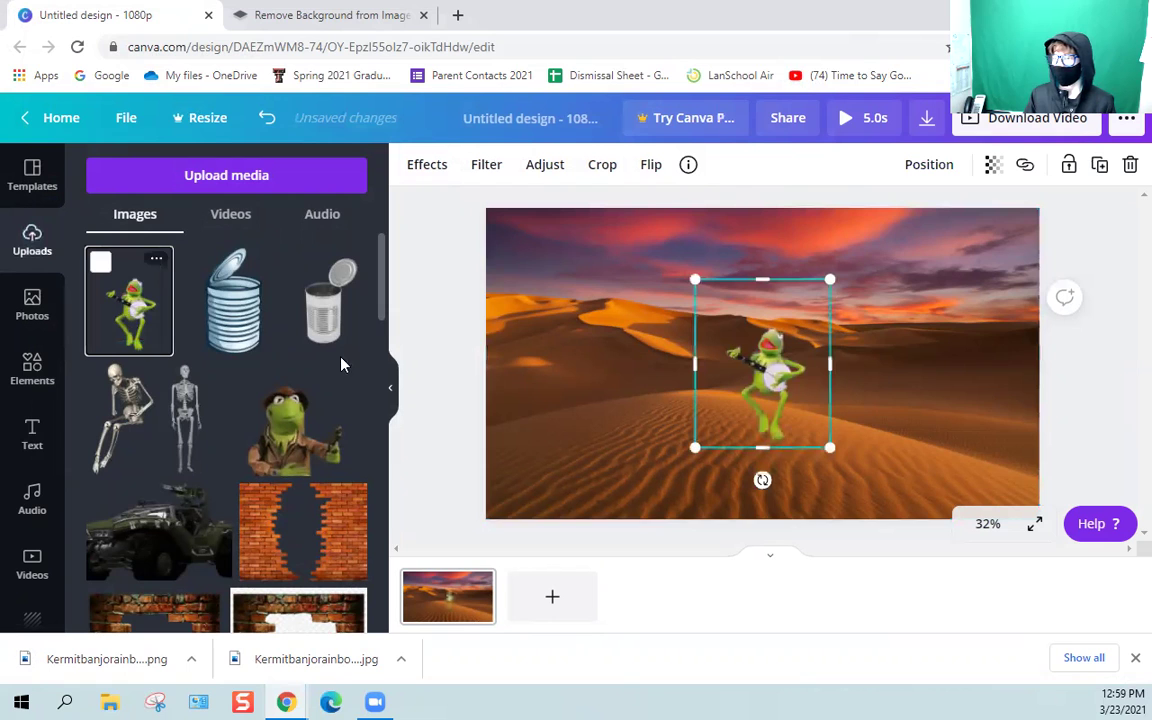
drag(758, 395, 712, 454)
click(895, 411)
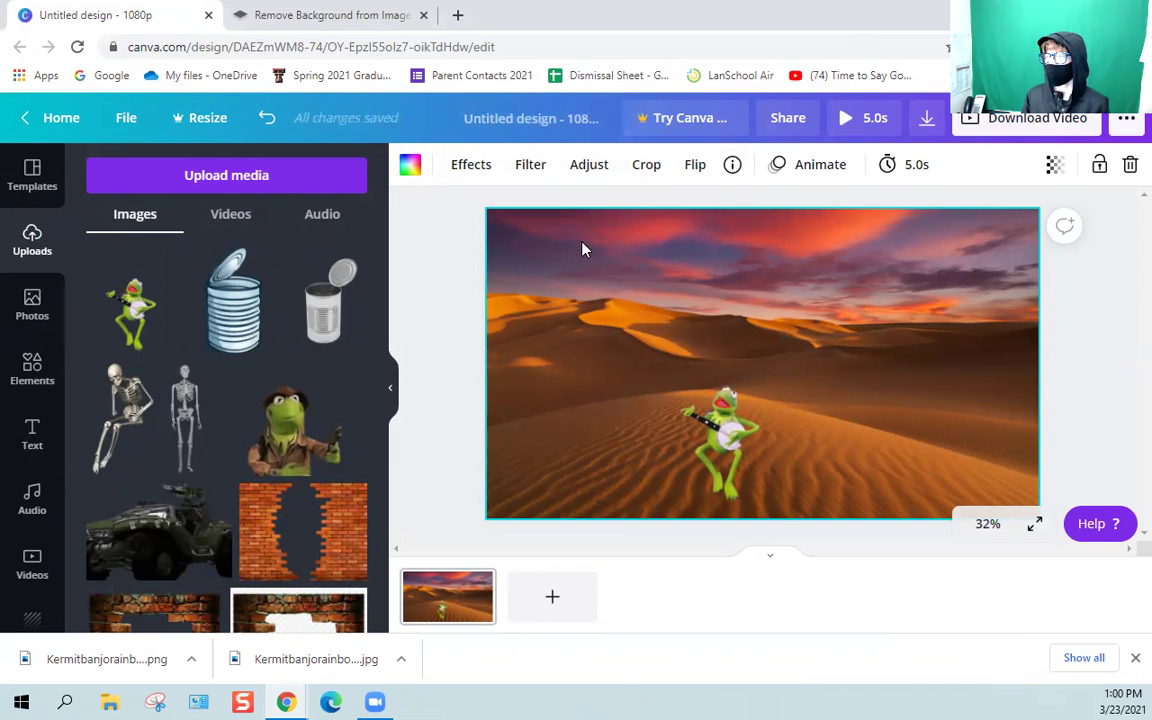
click(318, 215)
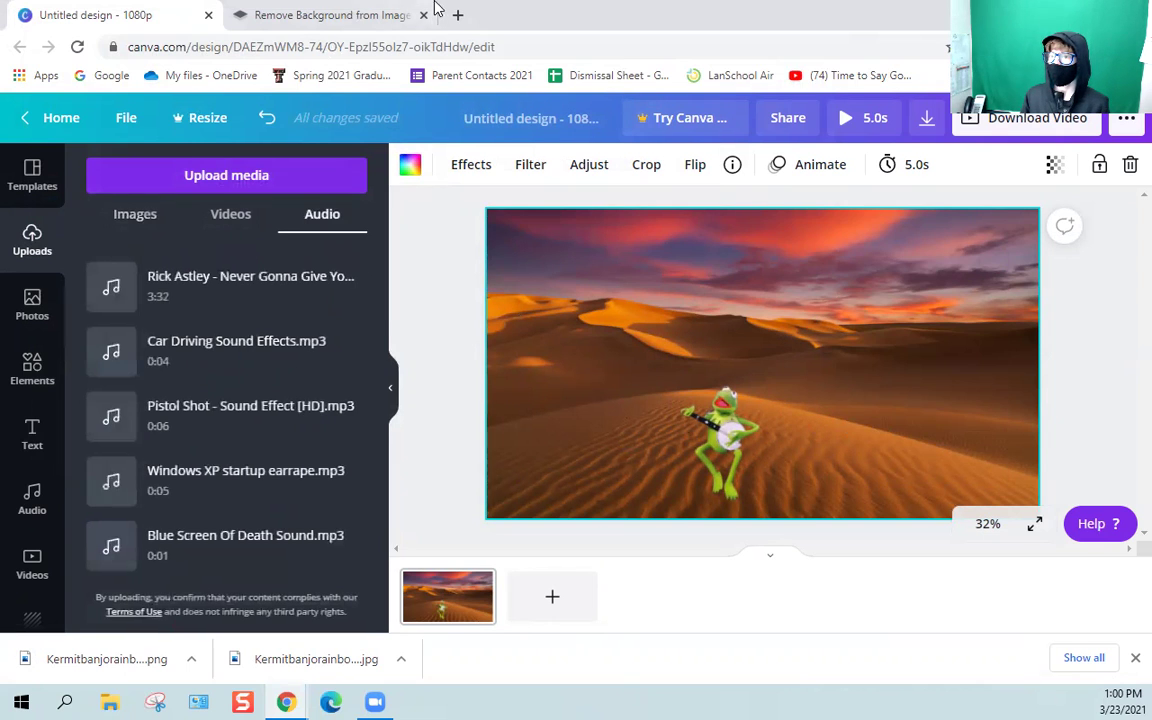
click(423, 15)
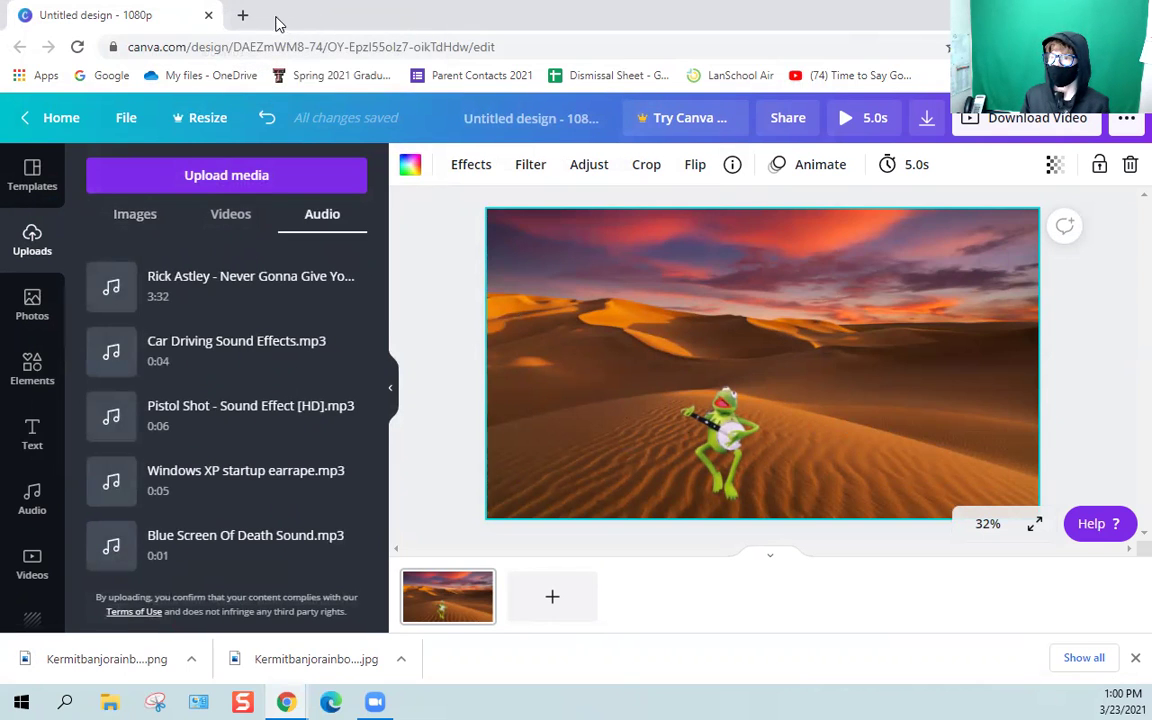
Open youtube.com in a new browser tab.
click(245, 15)
text(y)
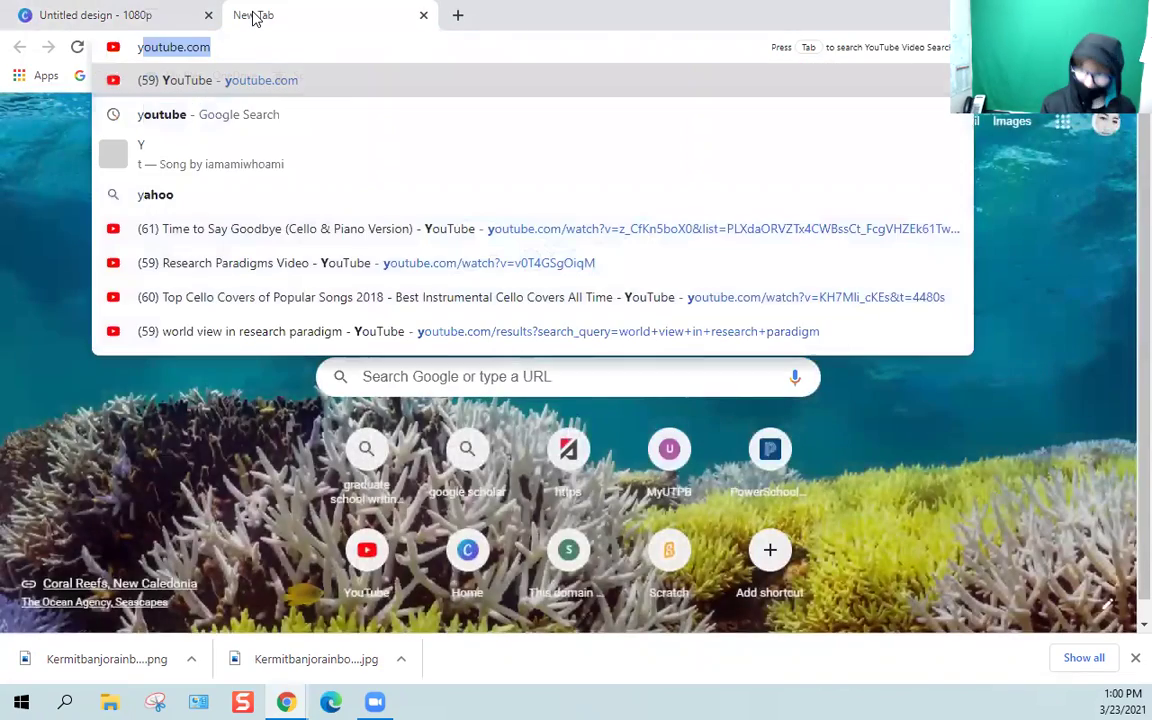
key(Return)
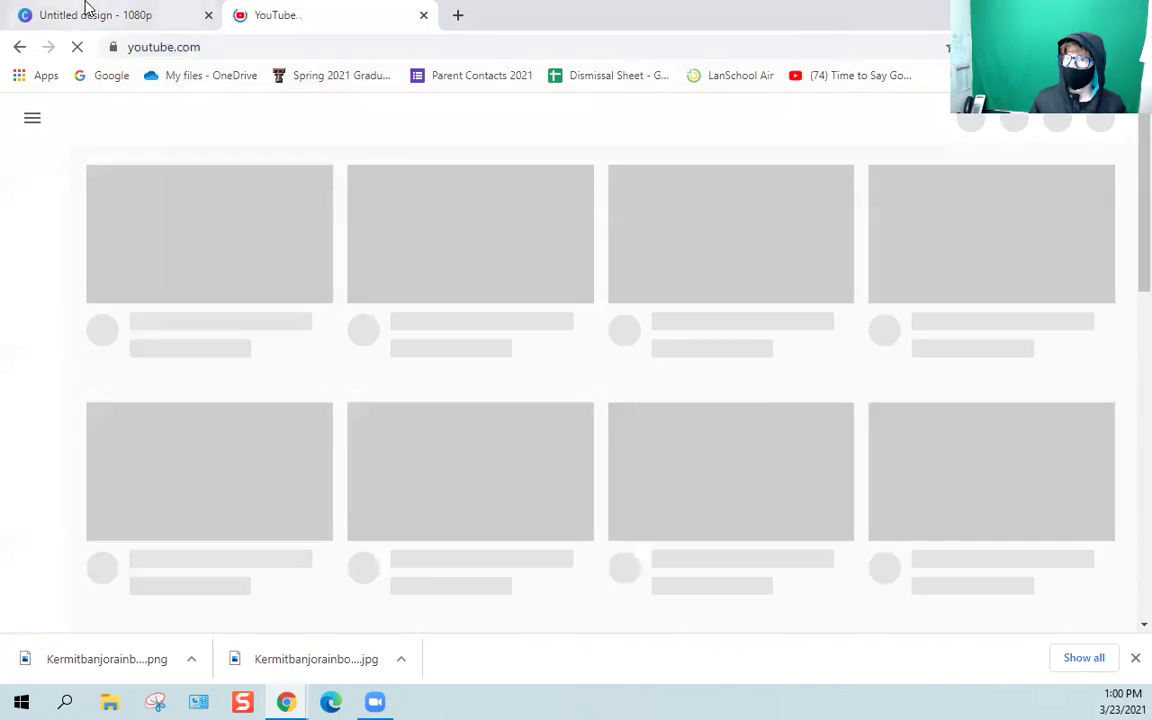
click(100, 15)
click(330, 14)
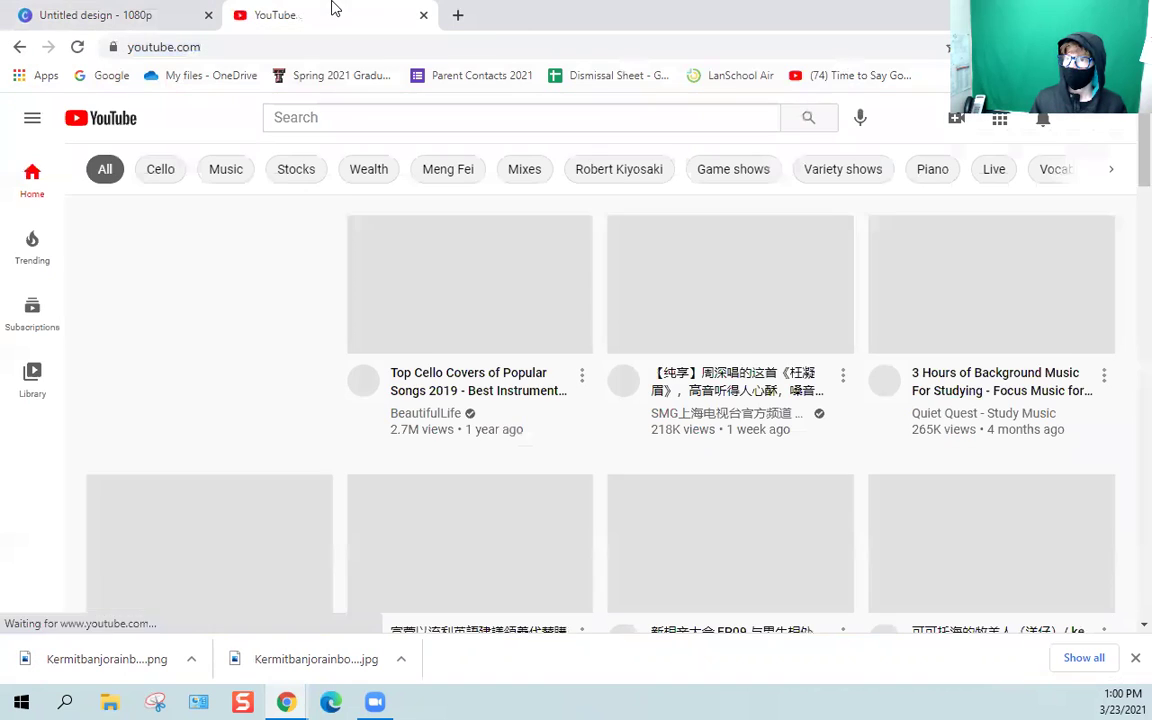
Search YouTube for 'its not easy being green' and open the Muppets Kermit video.
click(472, 121)
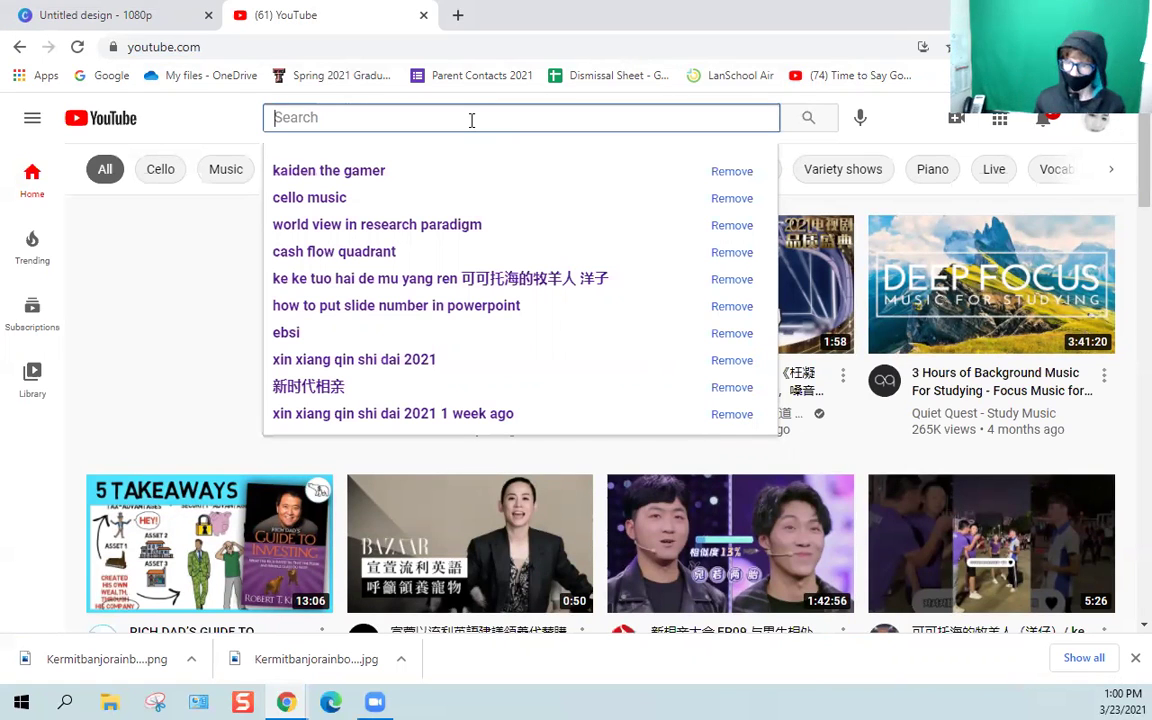
text(kermit)
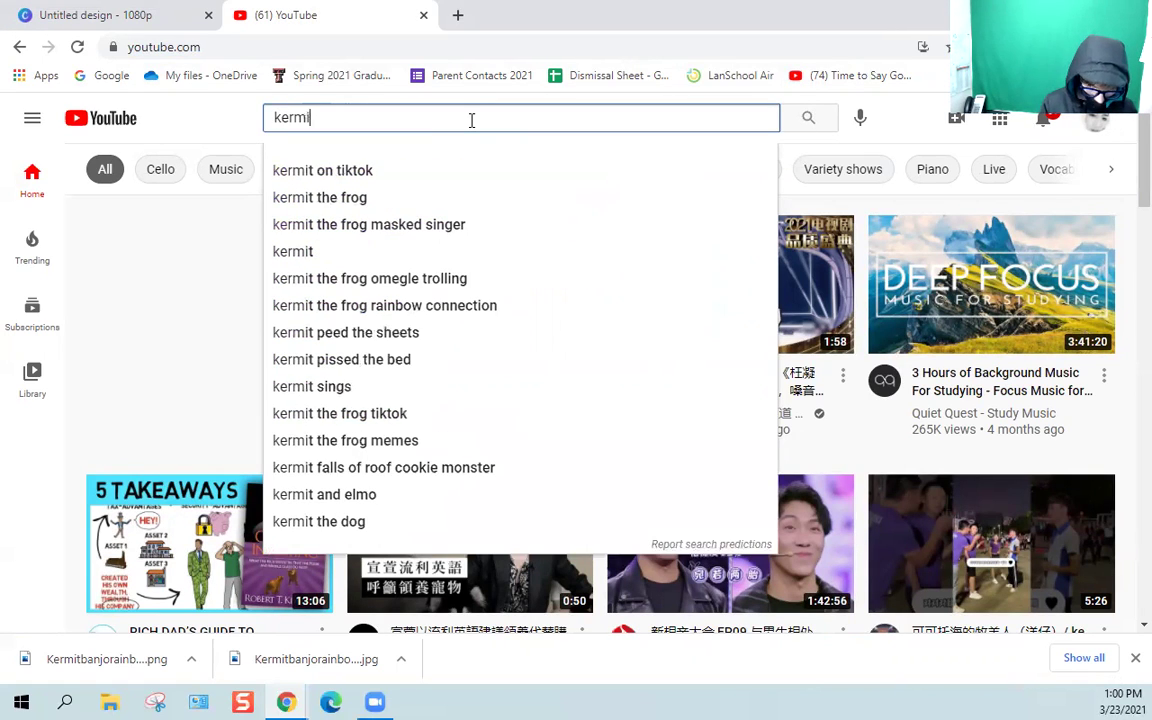
key(BackSpace)
key(BackSpace)
key(BackSpace)
key(BackSpace)
key(BackSpace)
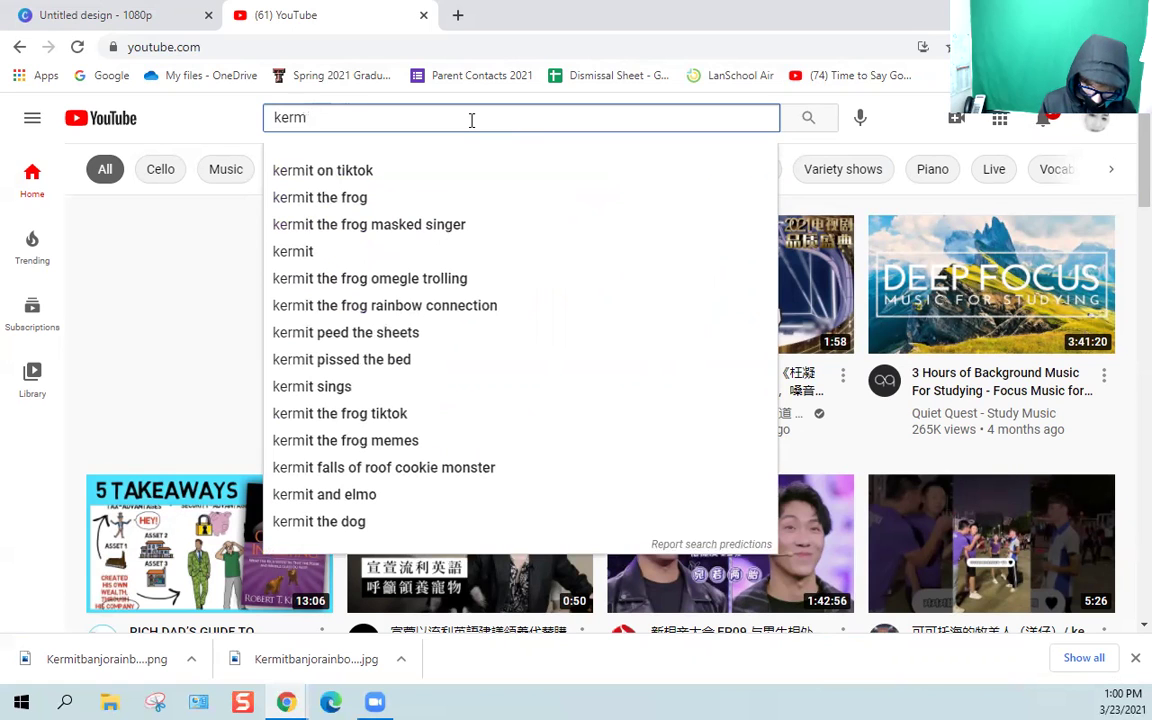
text(its n)
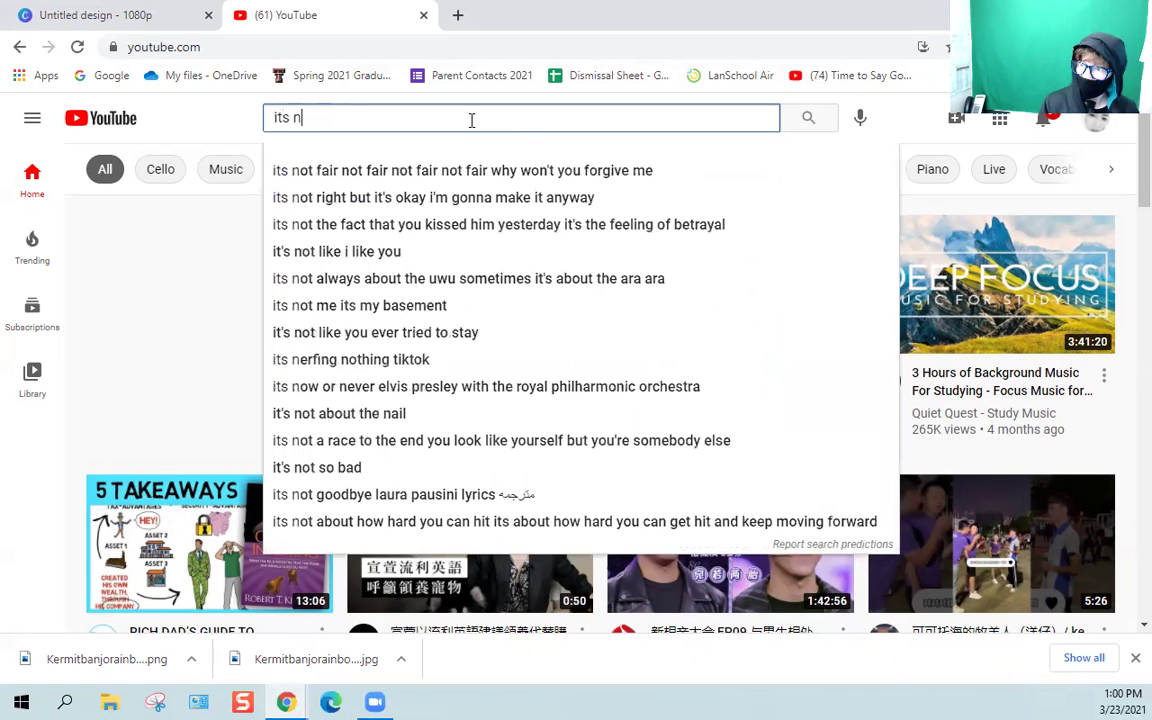
text(ot e)
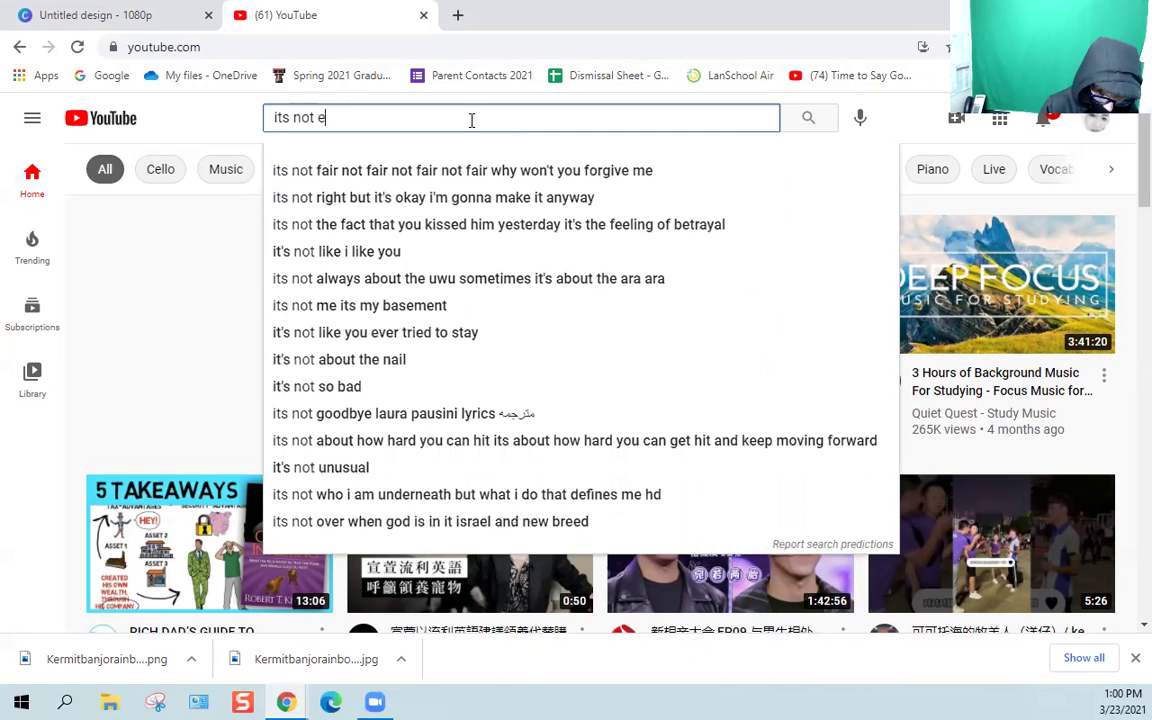
text(asy being)
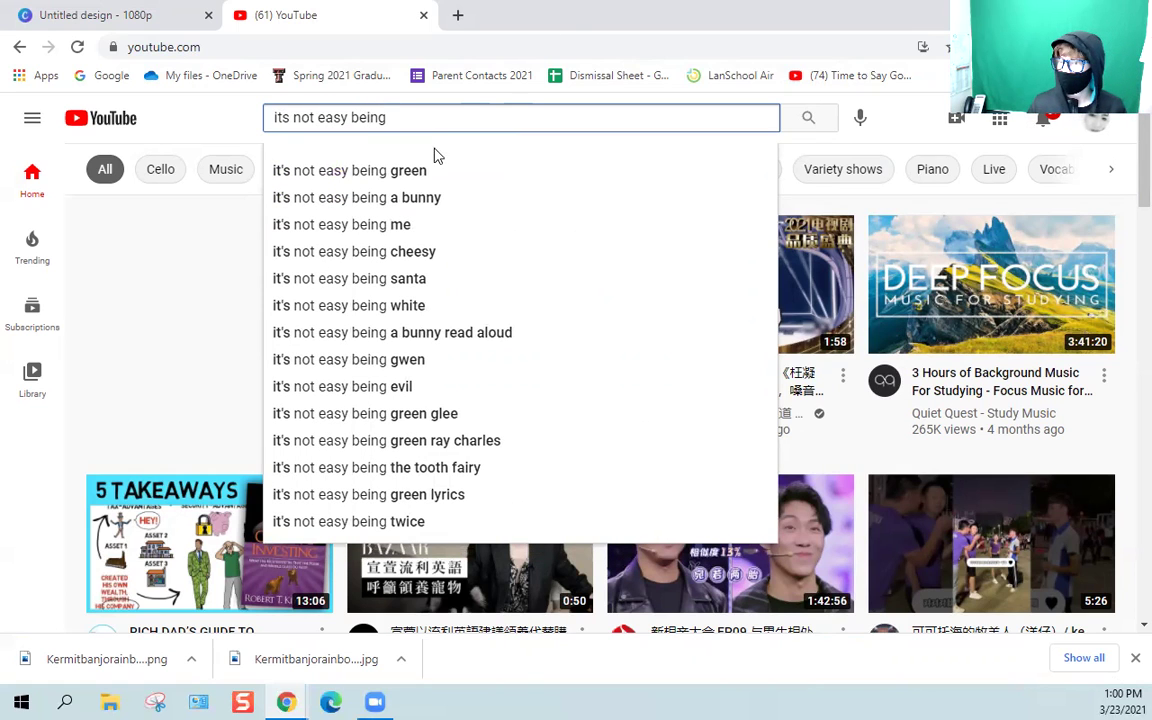
click(398, 171)
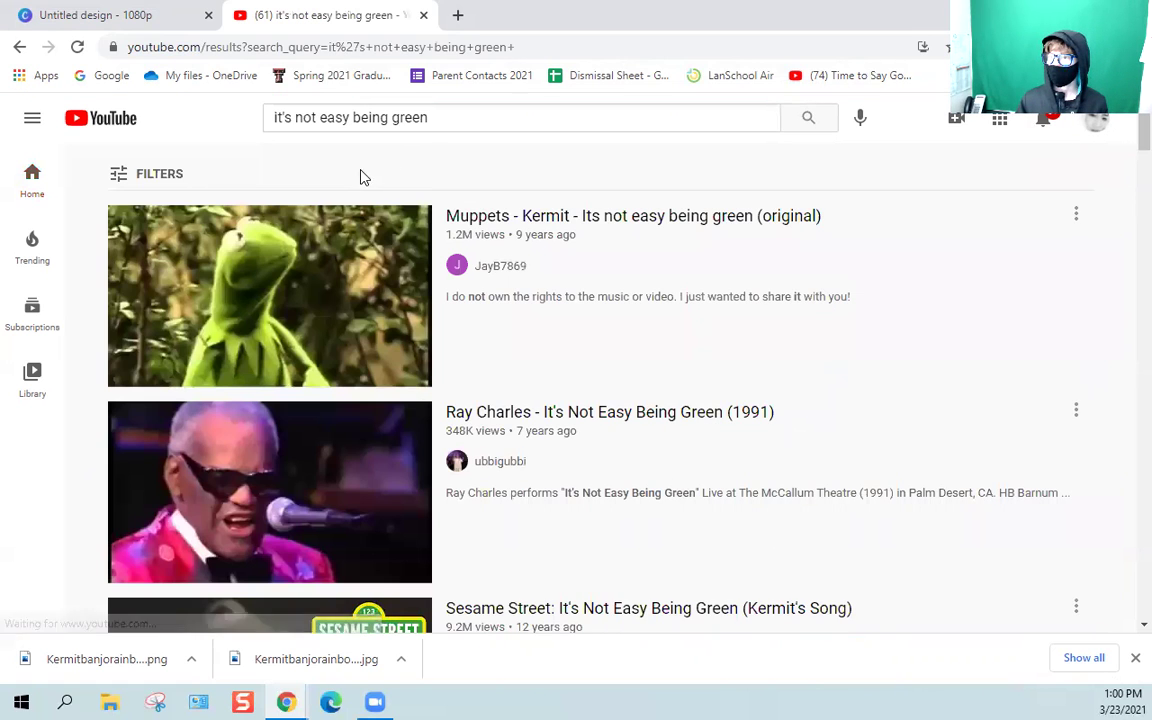
click(313, 278)
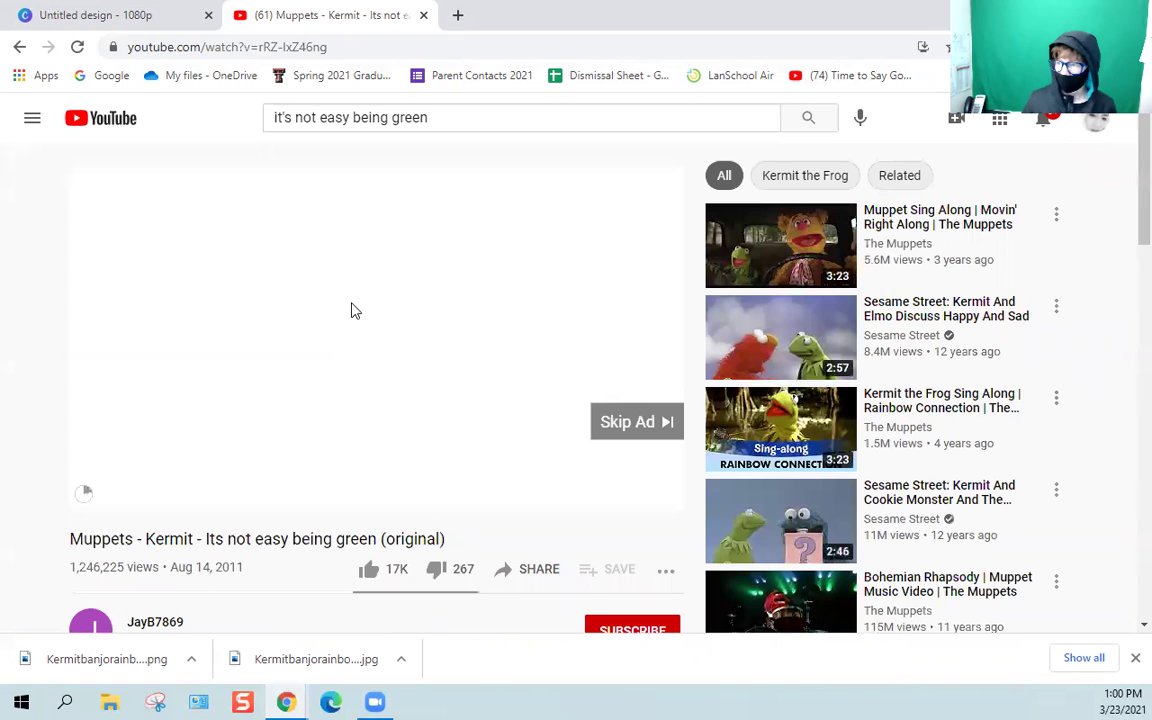
Skip the ad, pause the video, and copy its share link.
click(628, 421)
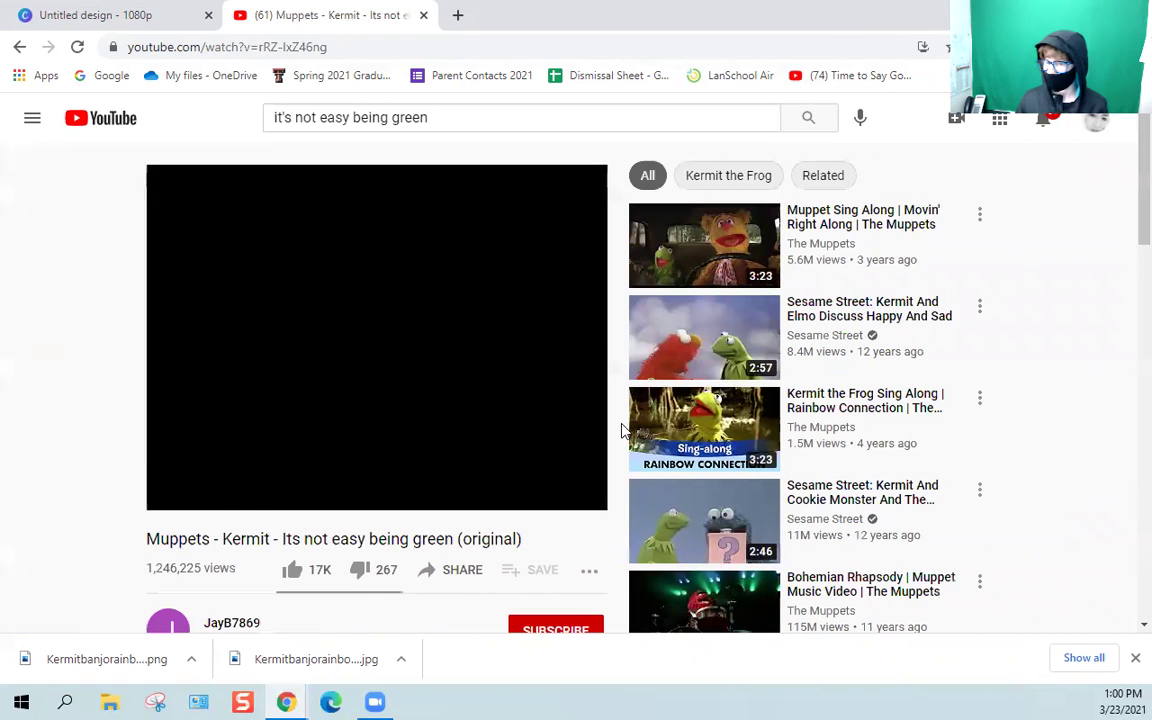
key(space)
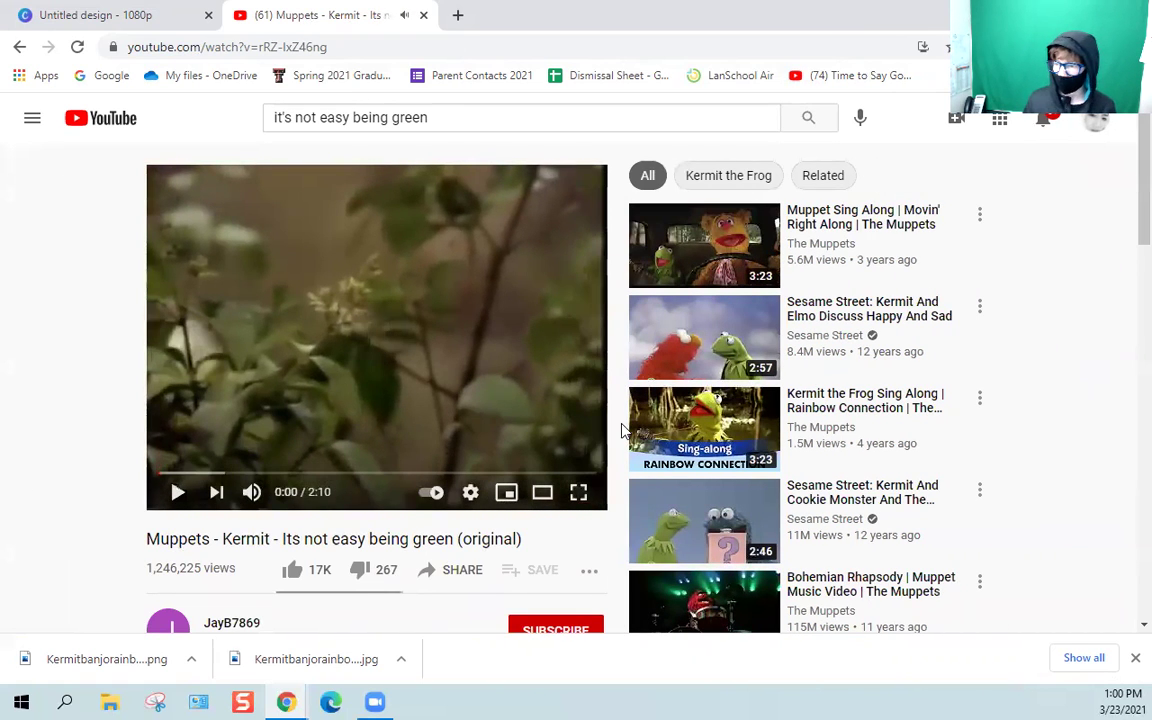
scroll(478, 462, down, 2)
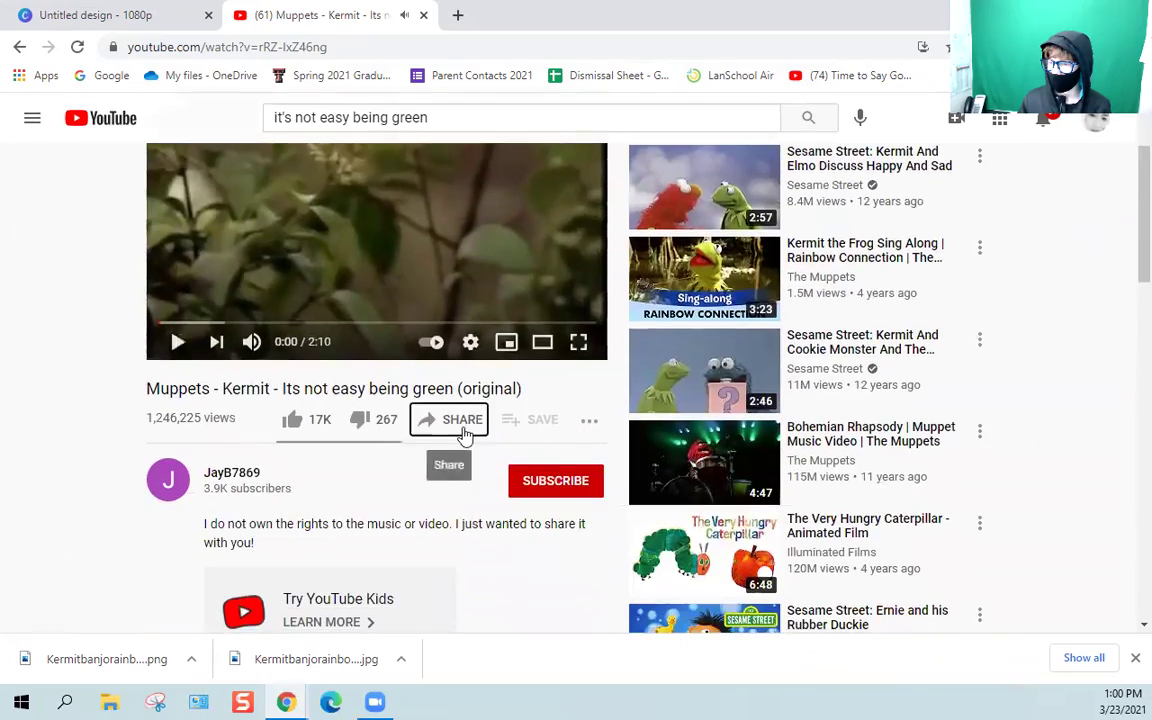
click(458, 419)
click(747, 405)
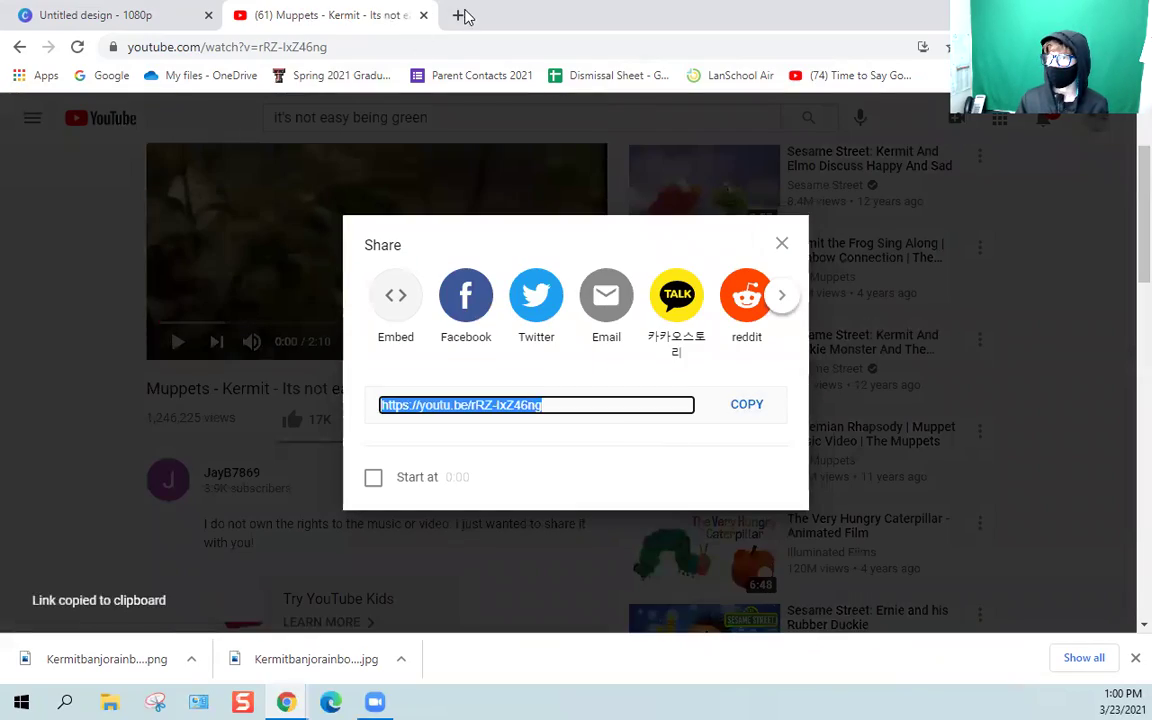
click(458, 15)
Search Google for 'youtube to mp3 converter' from the new tab.
text(y)
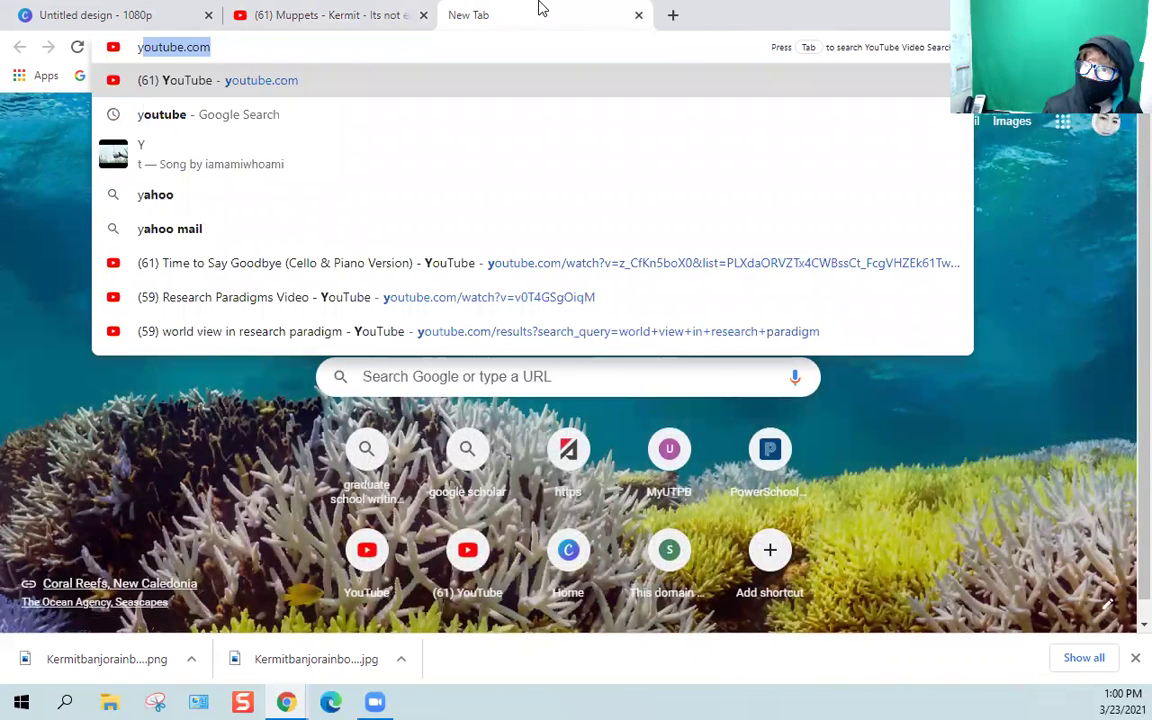
text(outub)
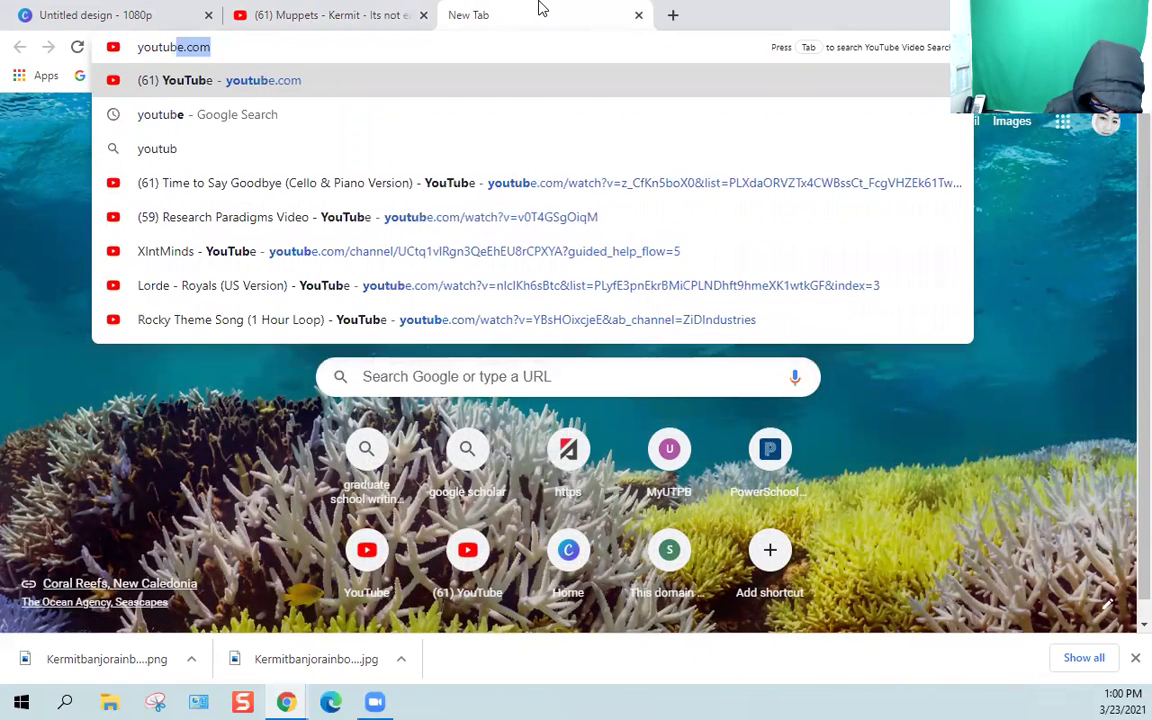
text(e to mp)
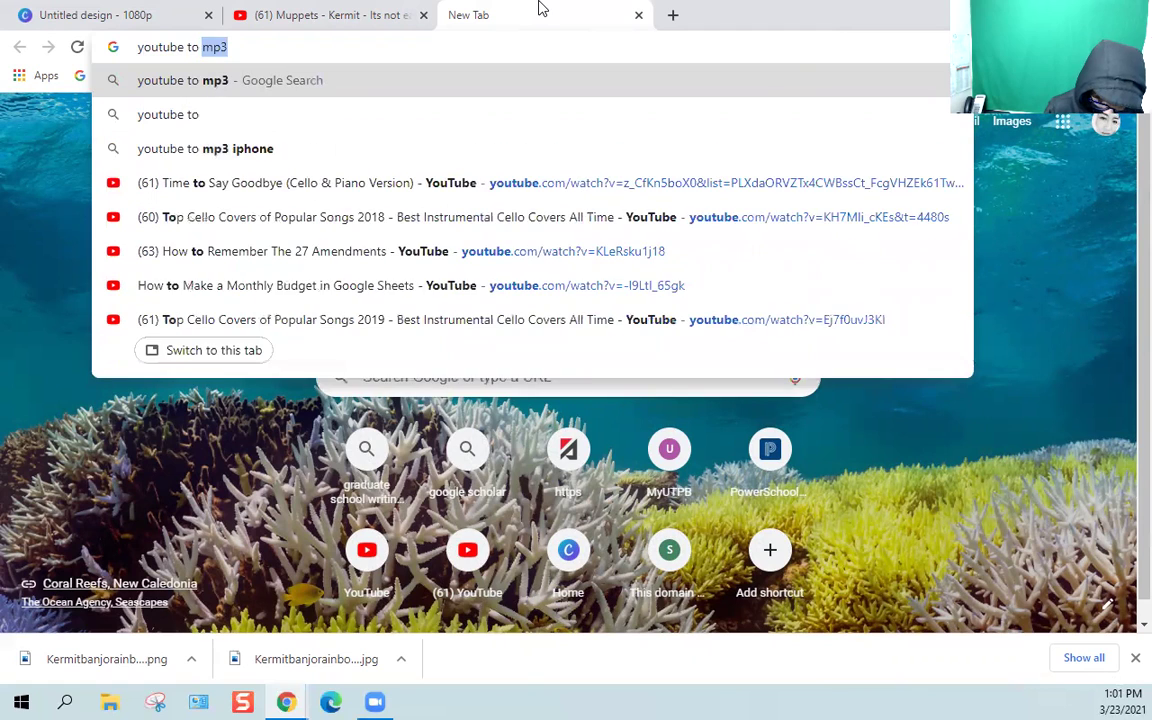
text(3 )
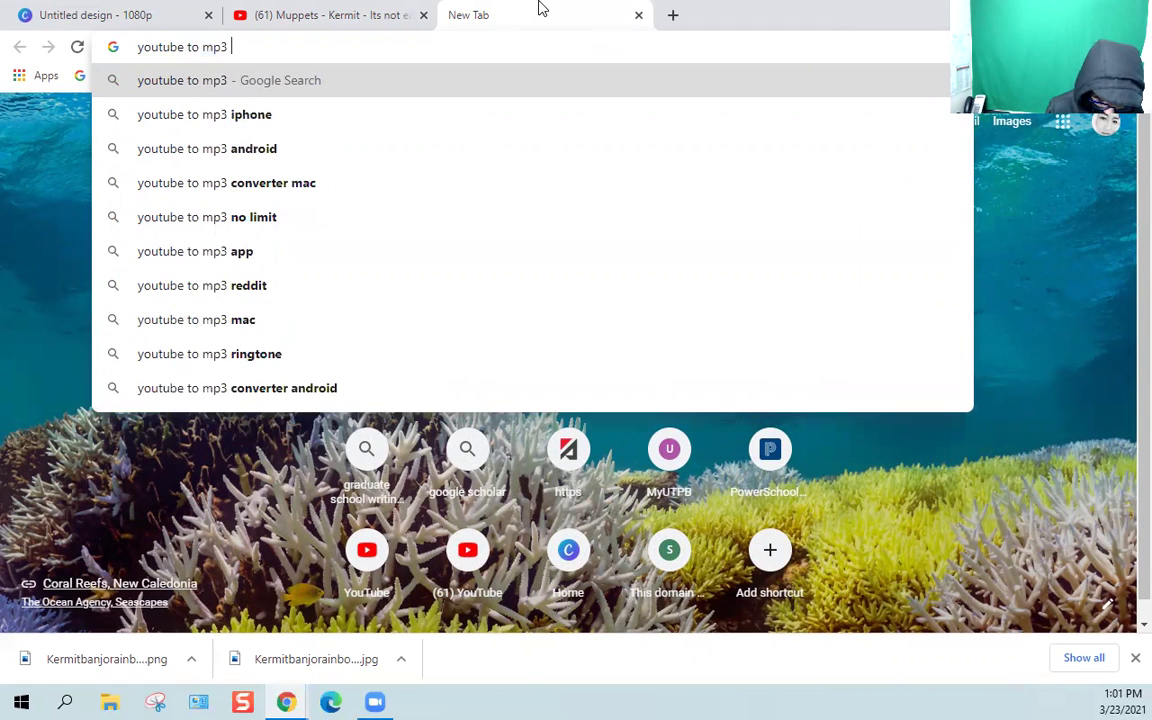
text(converter)
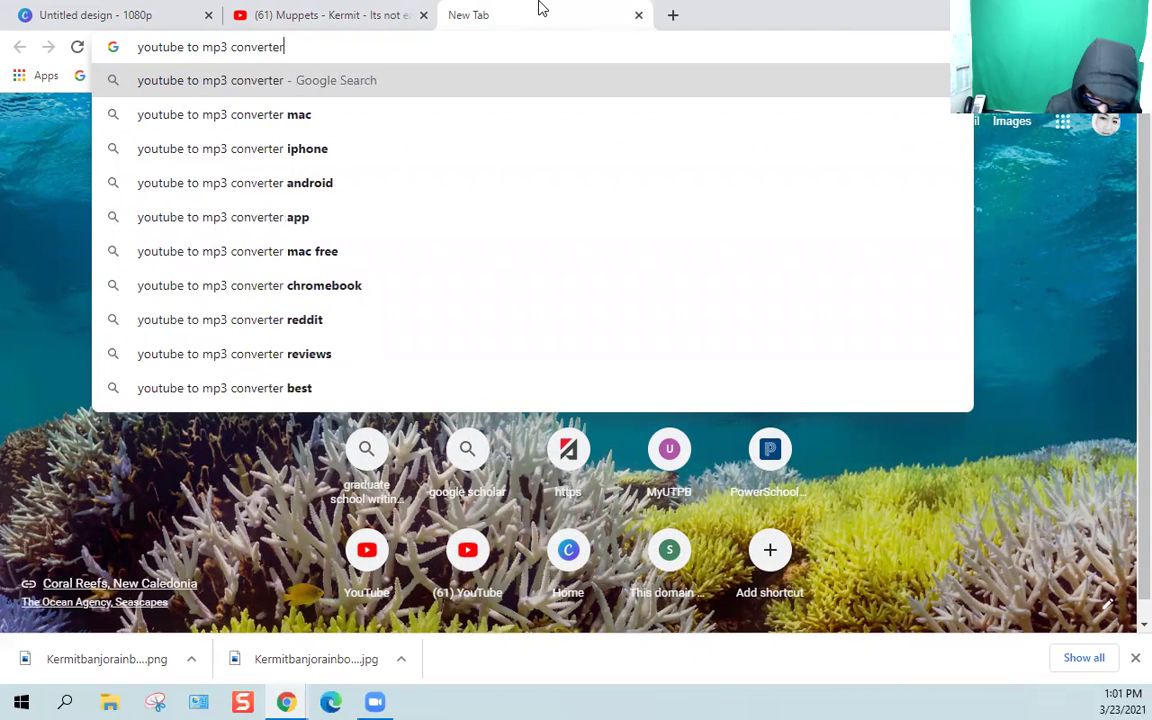
key(Return)
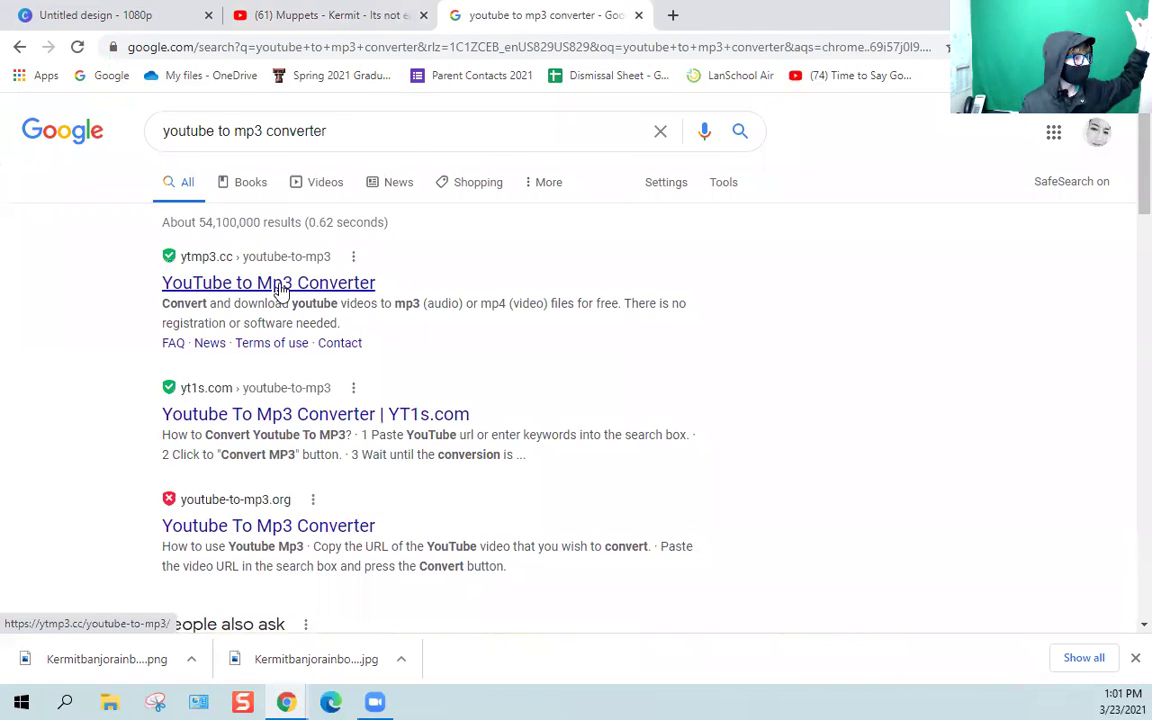
Paste the Kermit video link into ytmp3.cc, convert and download the MP3, closing both tabs.
click(280, 286)
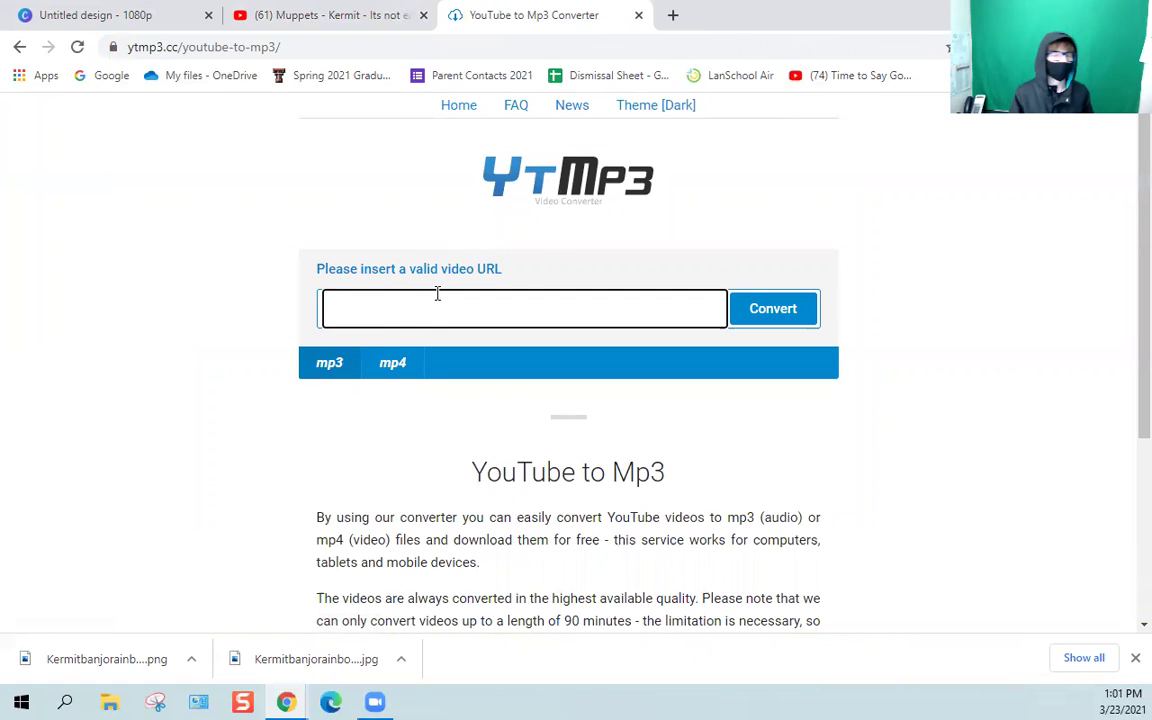
right_click(440, 291)
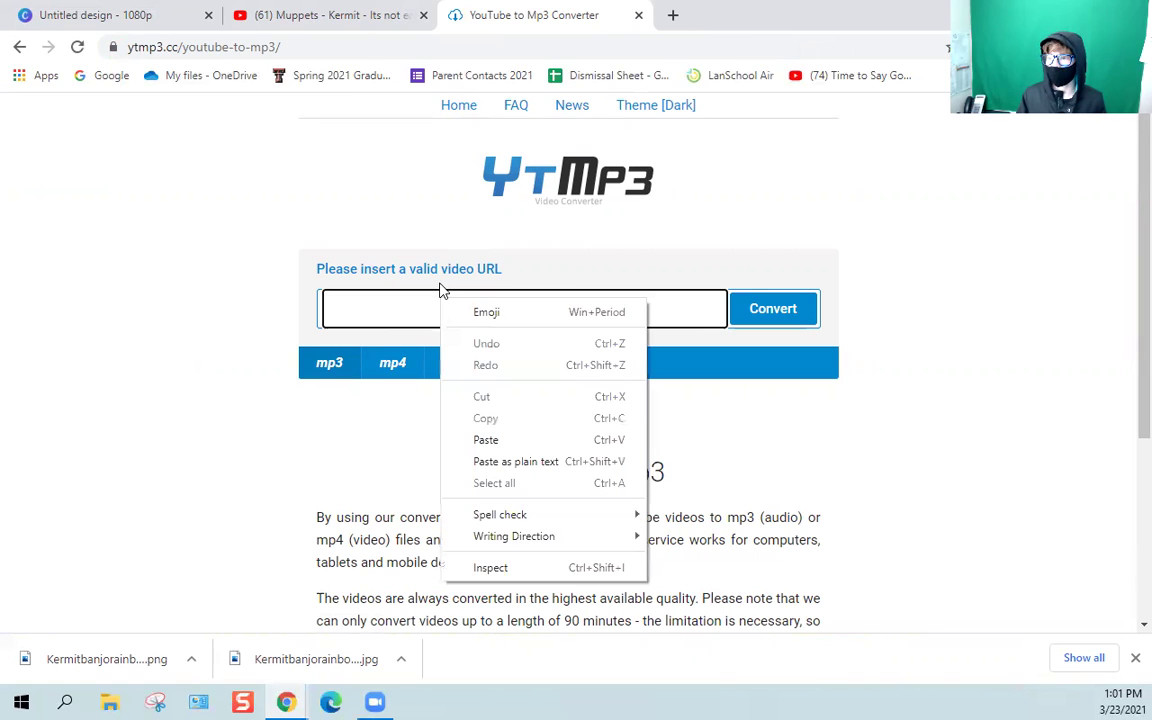
click(486, 439)
click(805, 311)
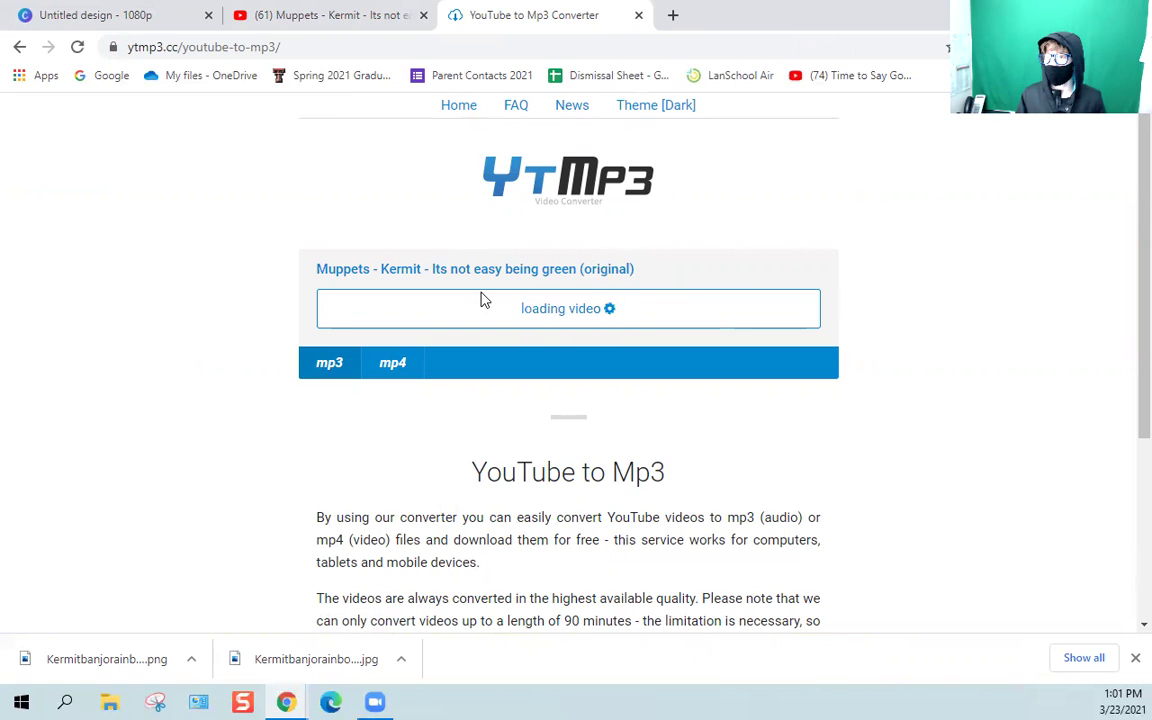
click(423, 15)
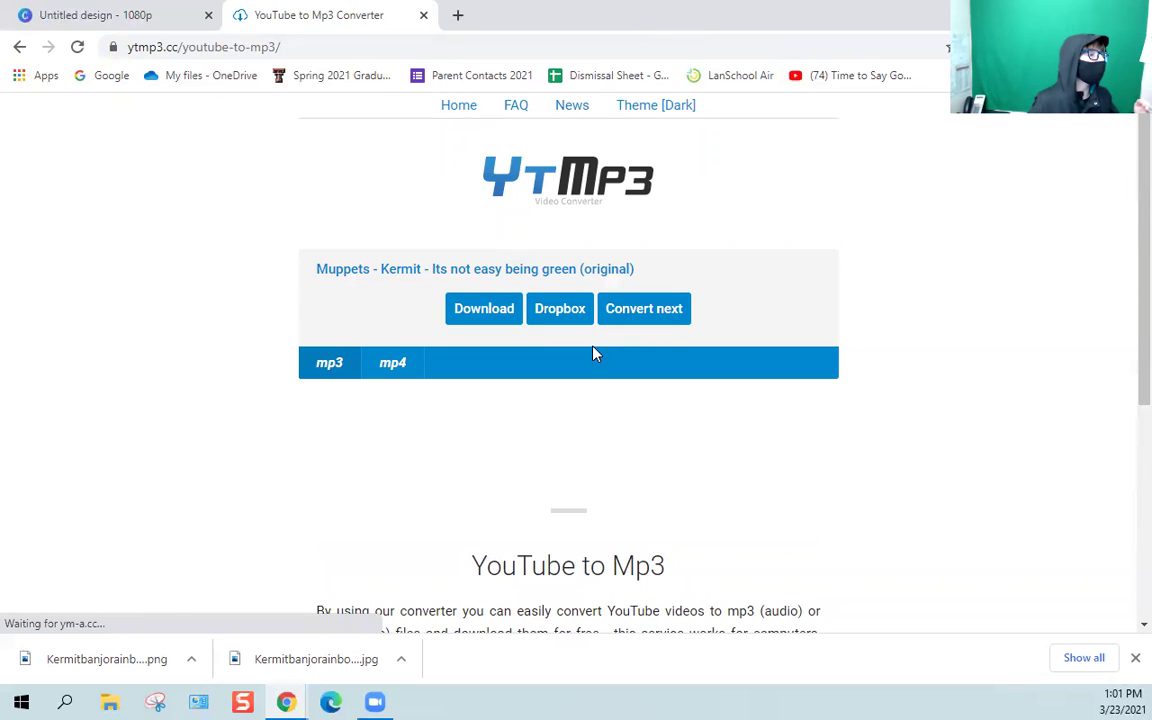
click(506, 306)
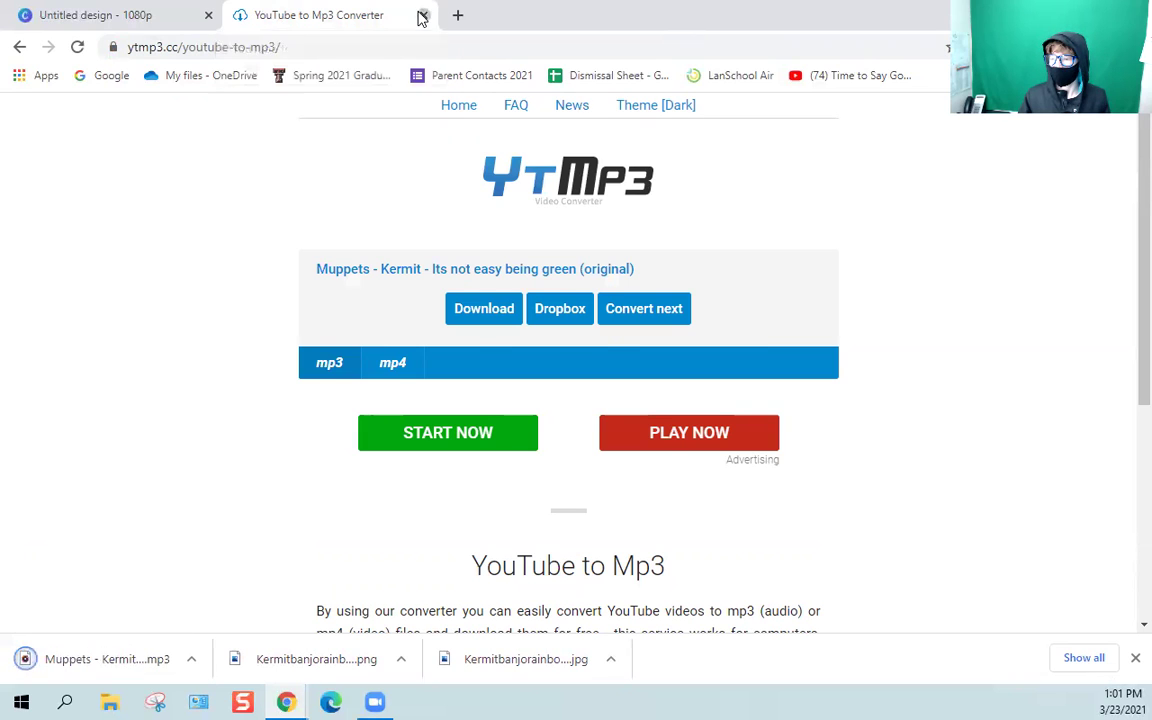
click(422, 16)
Upload the Muppets Kermit MP3 to Canva and add it to the design.
click(283, 175)
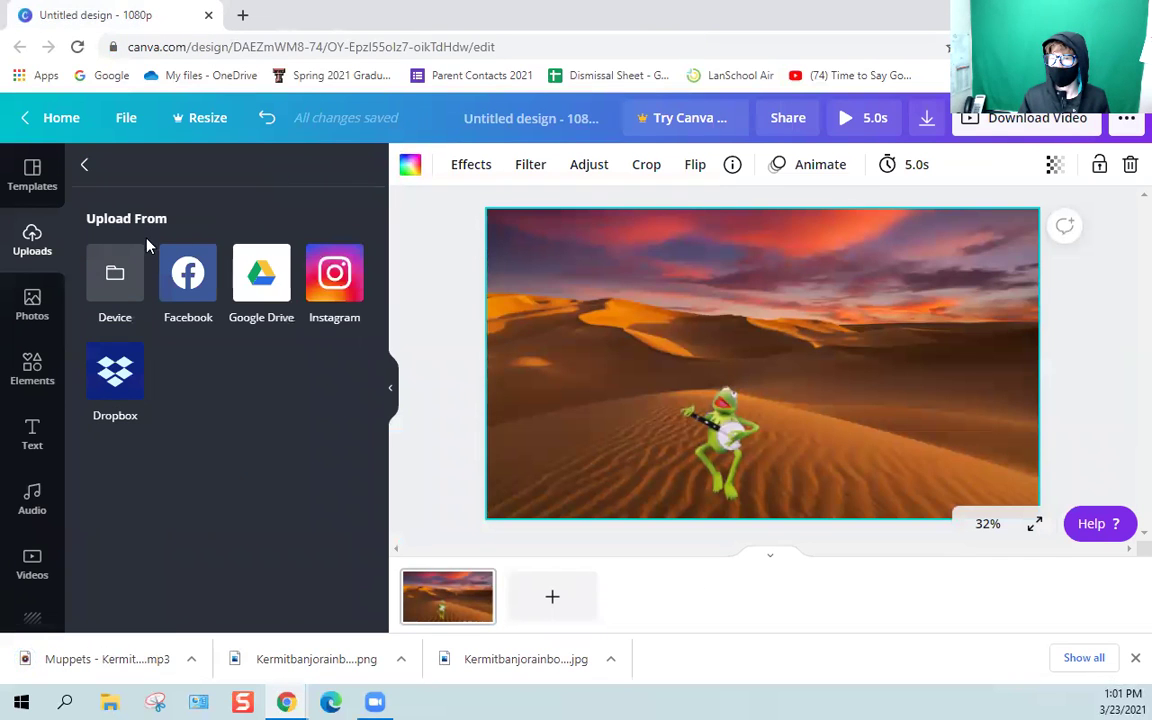
click(137, 276)
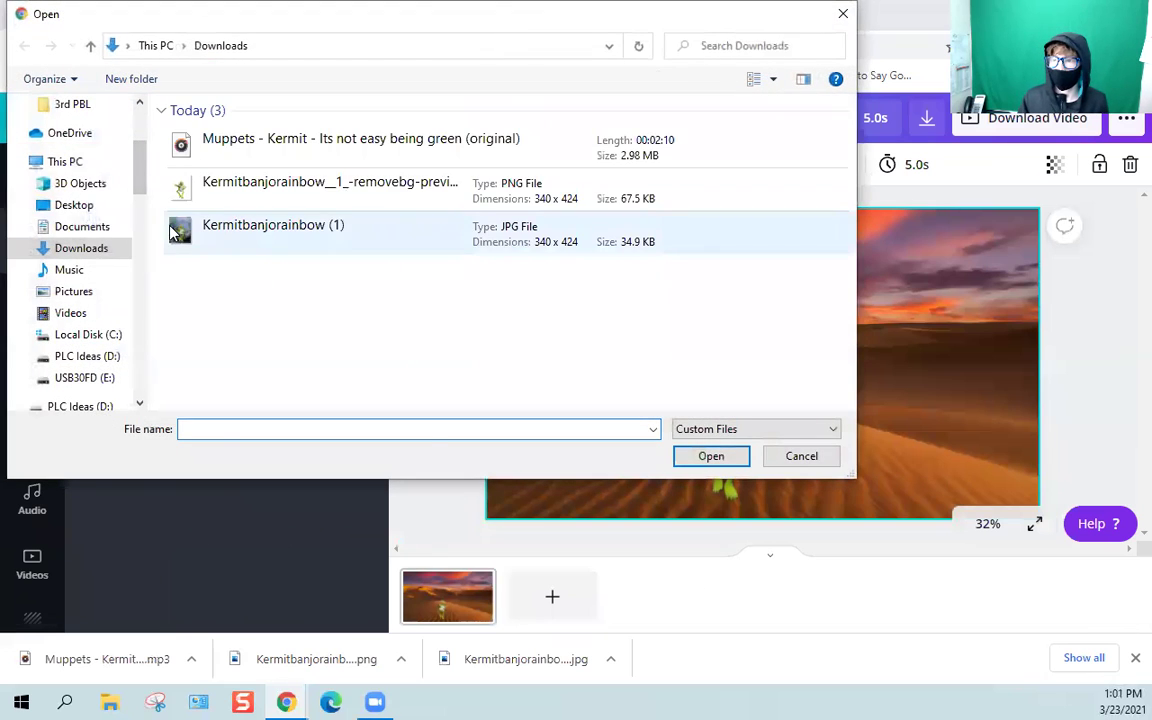
click(257, 146)
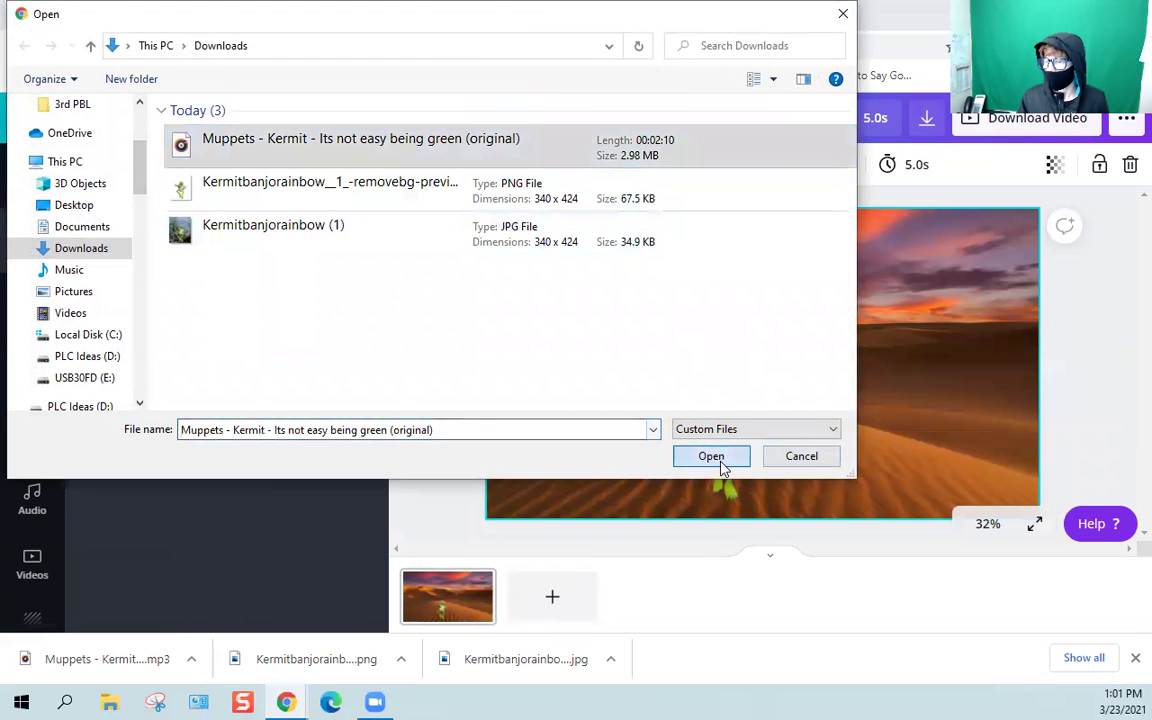
click(713, 458)
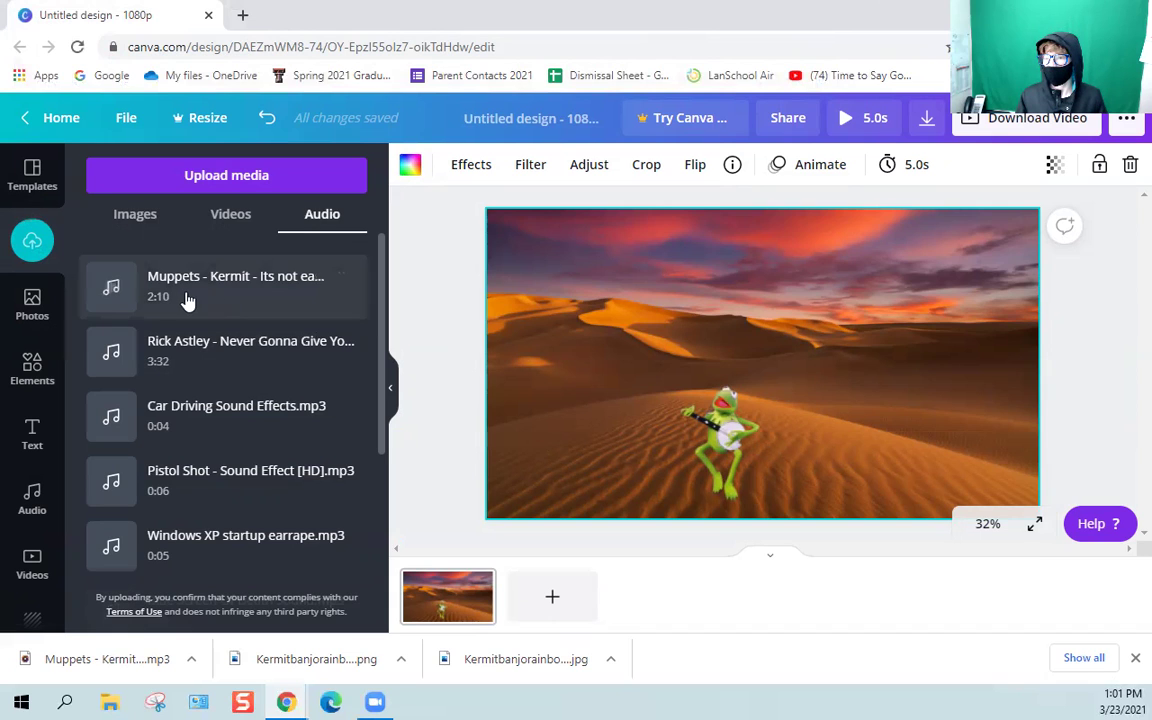
click(185, 300)
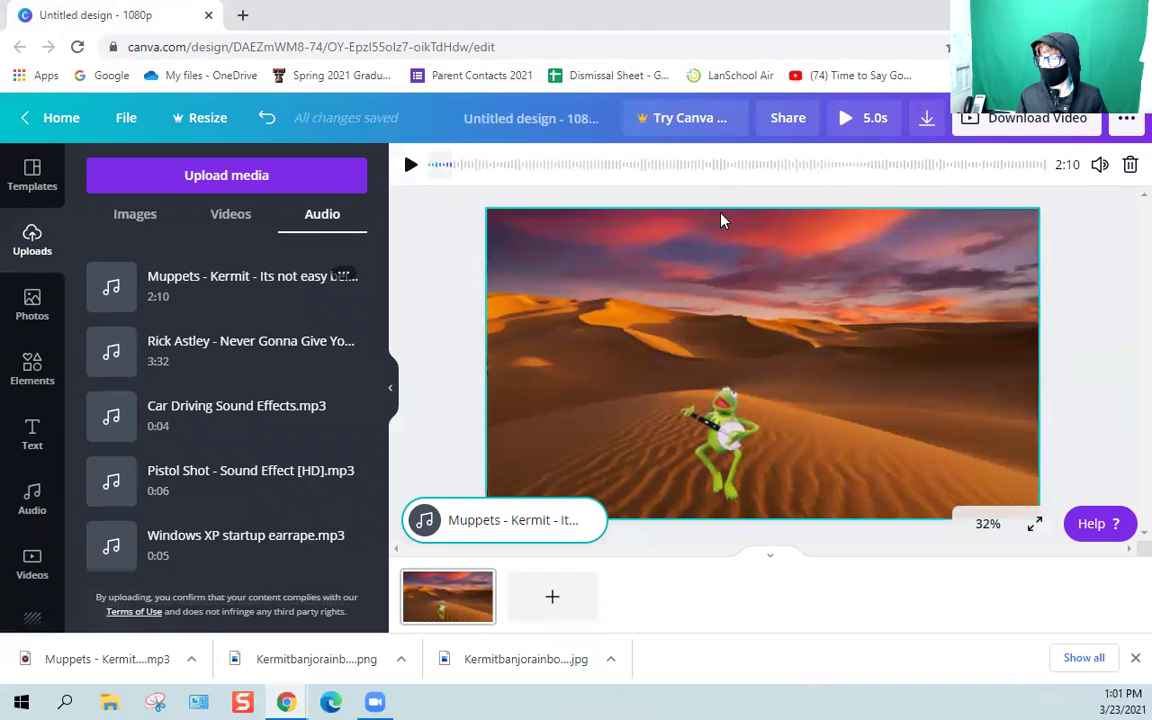
Stretch the desert page duration to 30.0s.
click(585, 273)
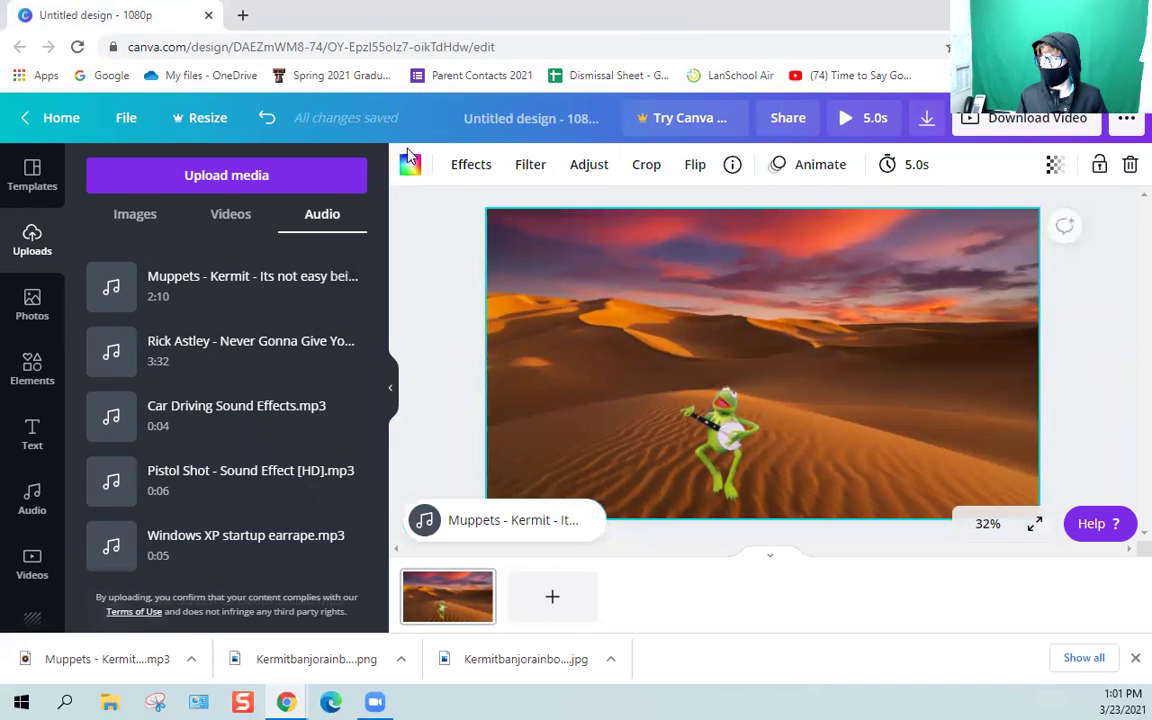
click(905, 176)
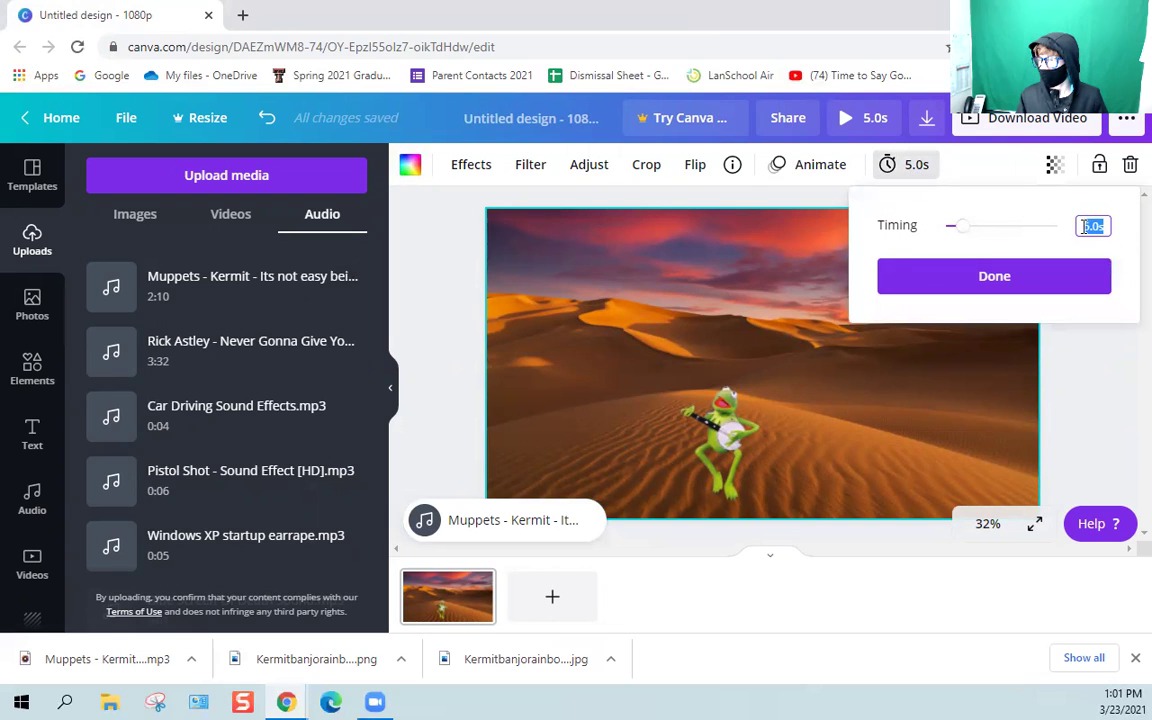
drag(972, 233, 1118, 242)
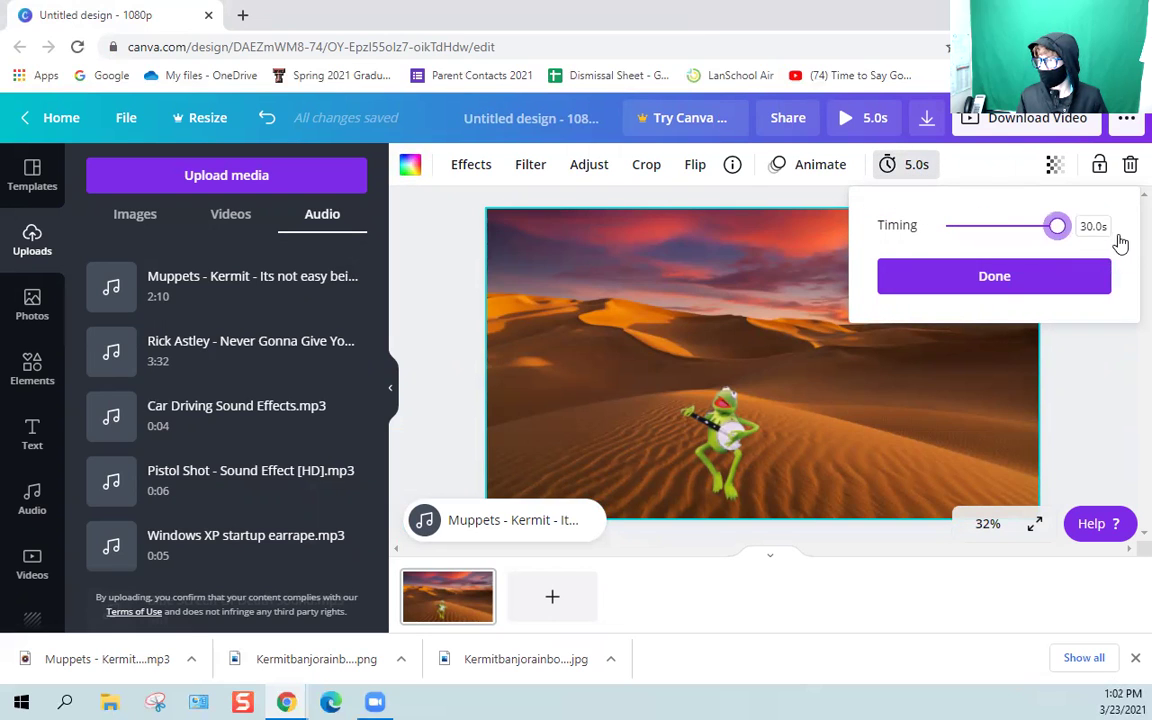
click(1010, 288)
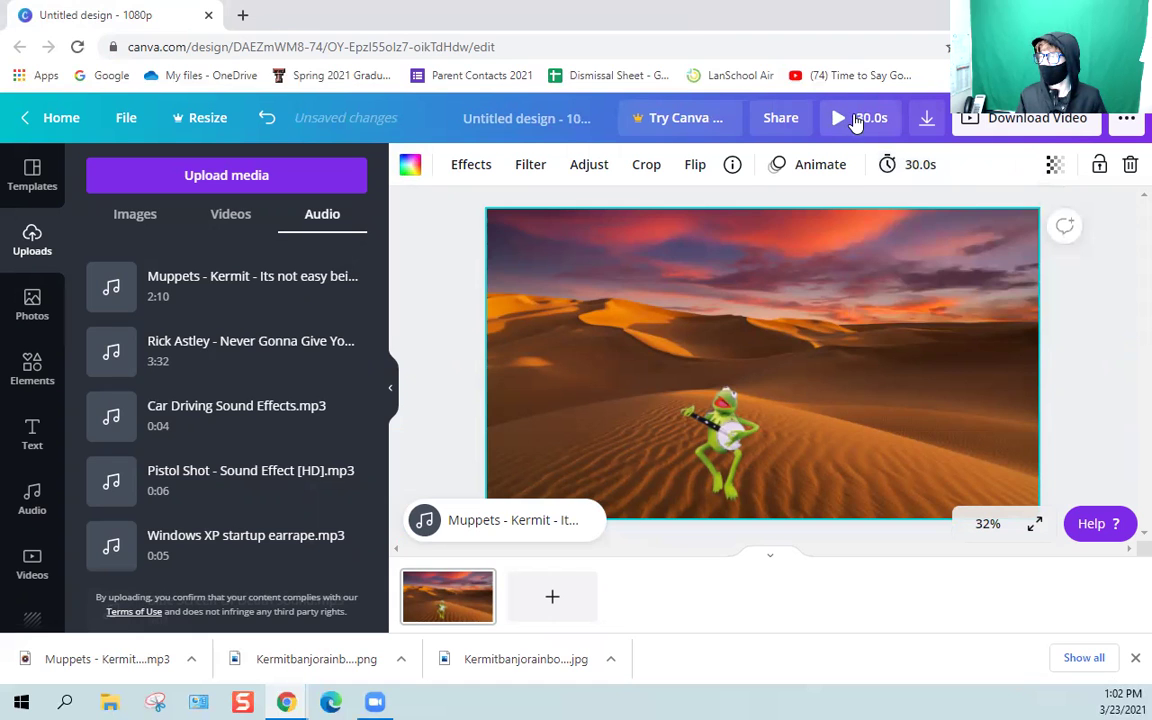
Play the desert design full screen with the song through its 0:30, then replay it.
click(855, 121)
click(800, 451)
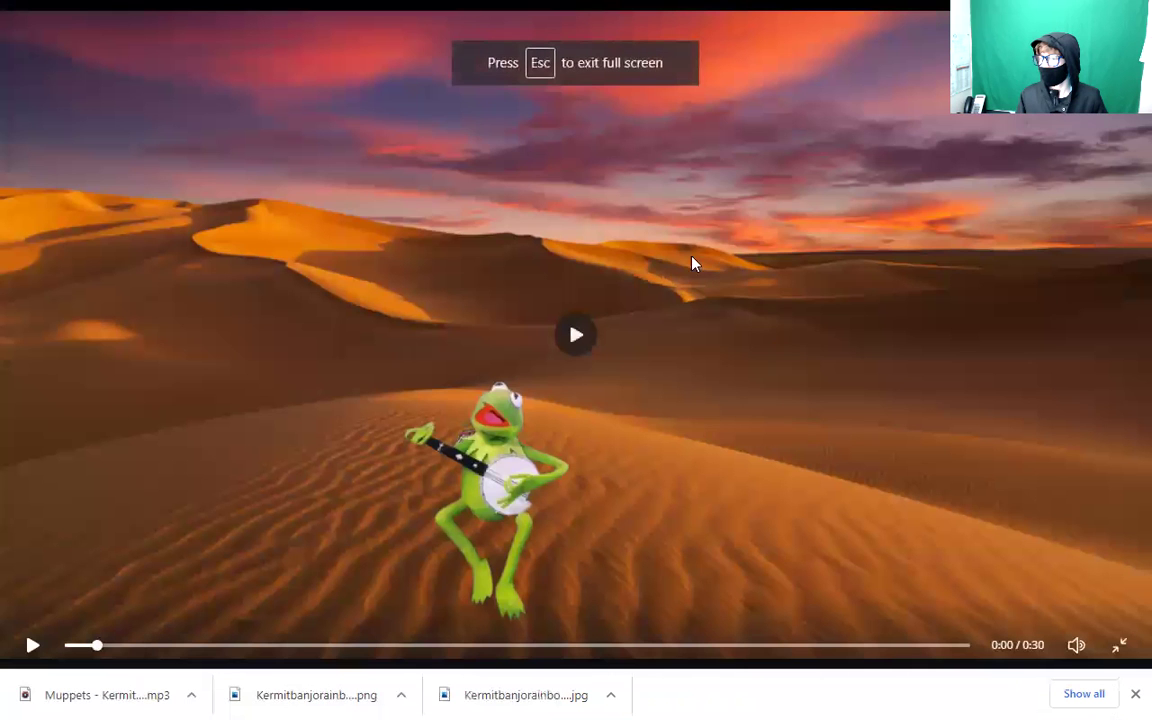
click(566, 343)
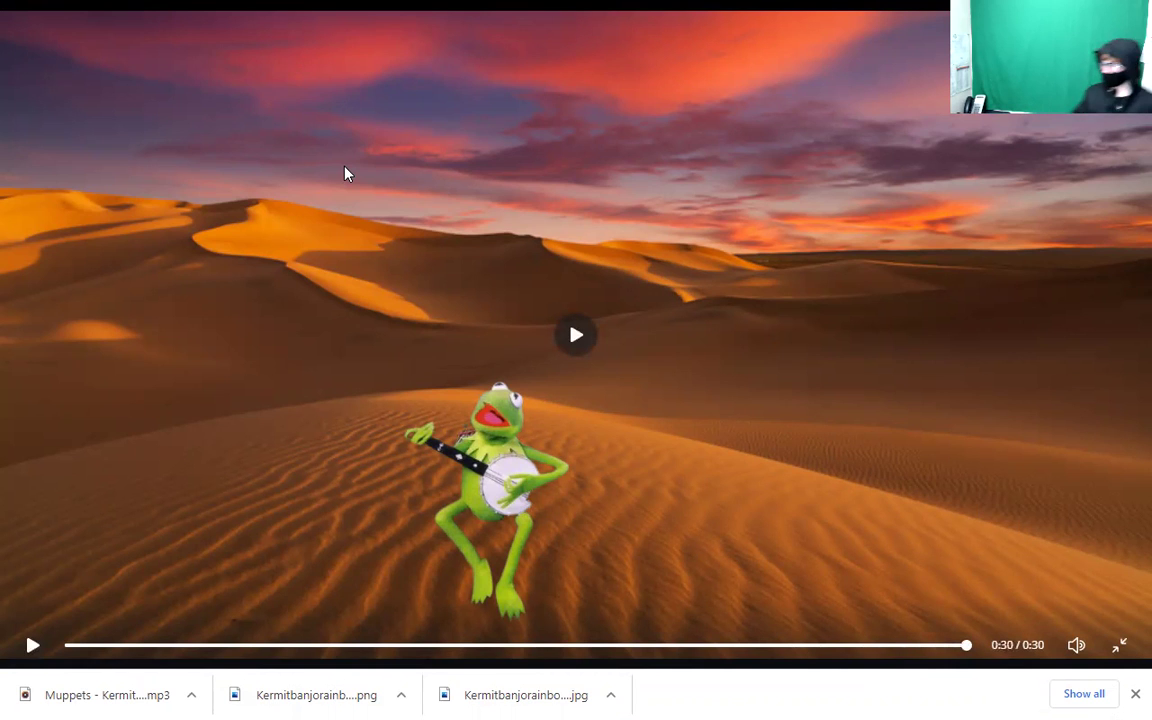
key(space)
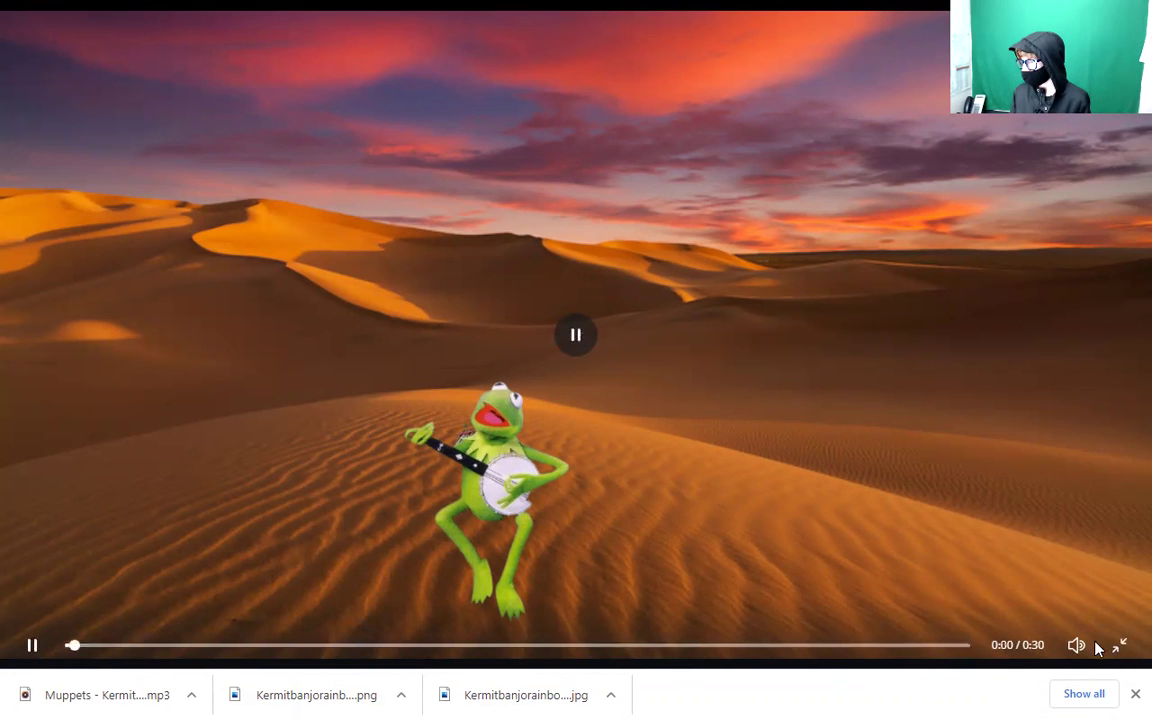
Exit the preview and delete the banjo-playing Kermit from the desert page.
click(1122, 645)
click(84, 410)
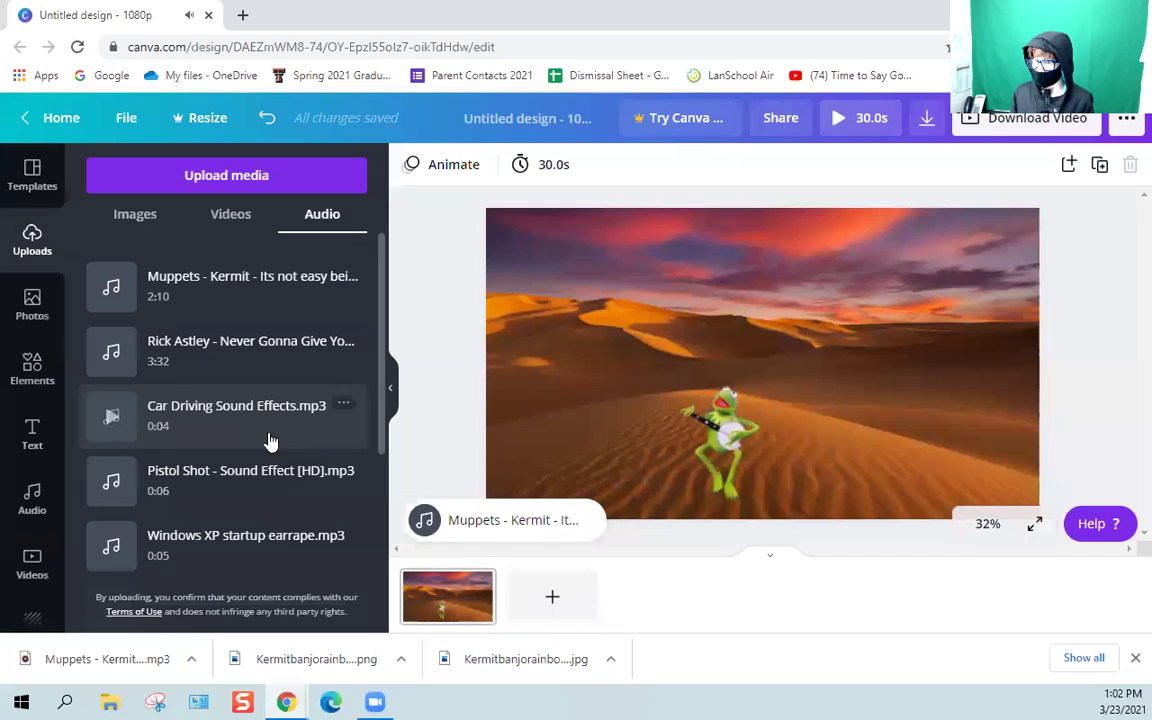
click(482, 522)
click(494, 317)
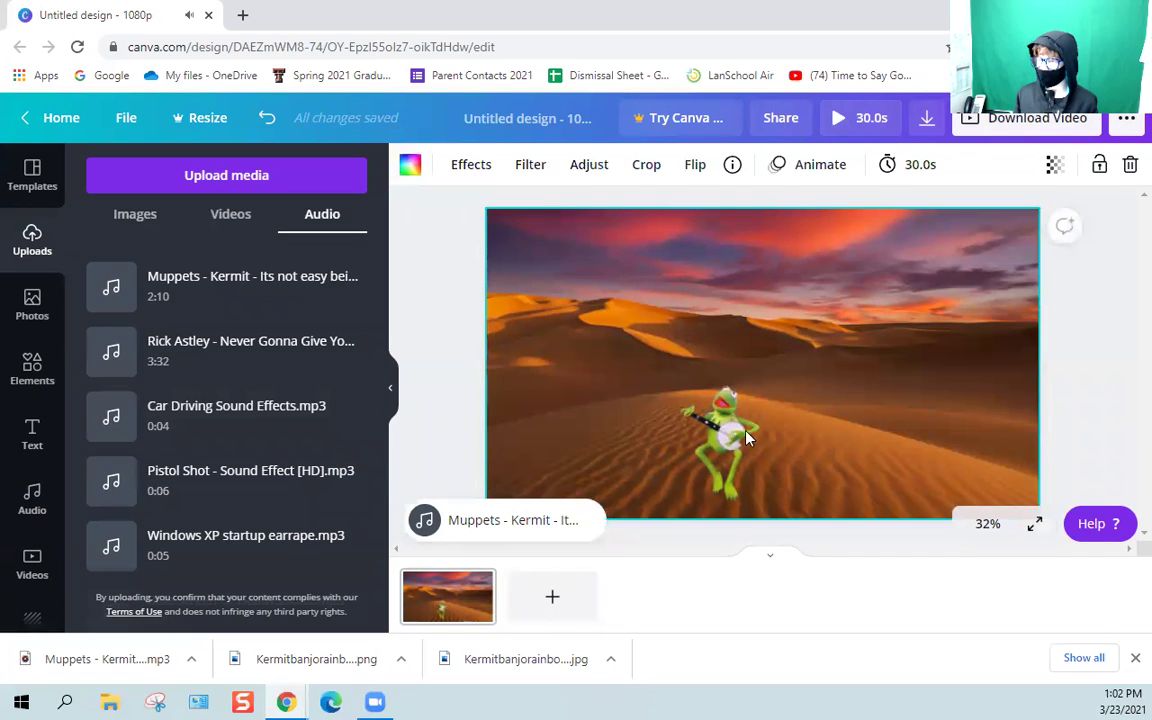
click(752, 443)
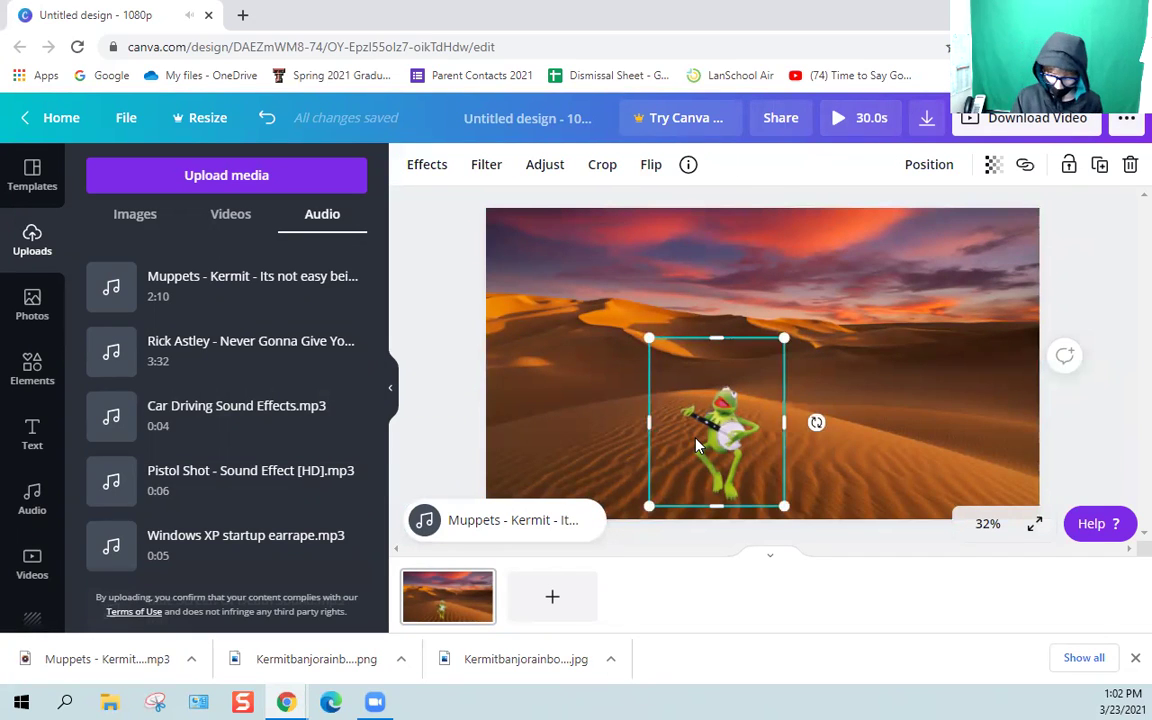
key(Delete)
Add the uploaded gun-holding Kermit, shrink it, and place it bottom-right on the dunes.
click(112, 218)
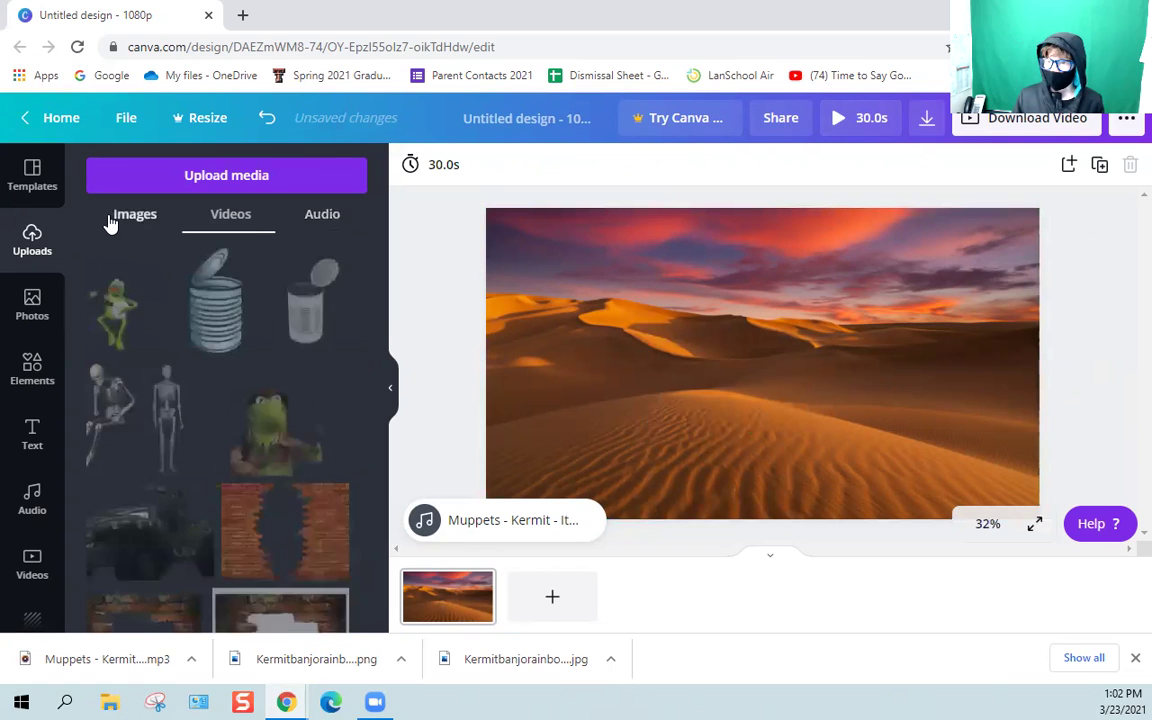
scroll(188, 325, down, 3)
scroll(188, 325, down, 10)
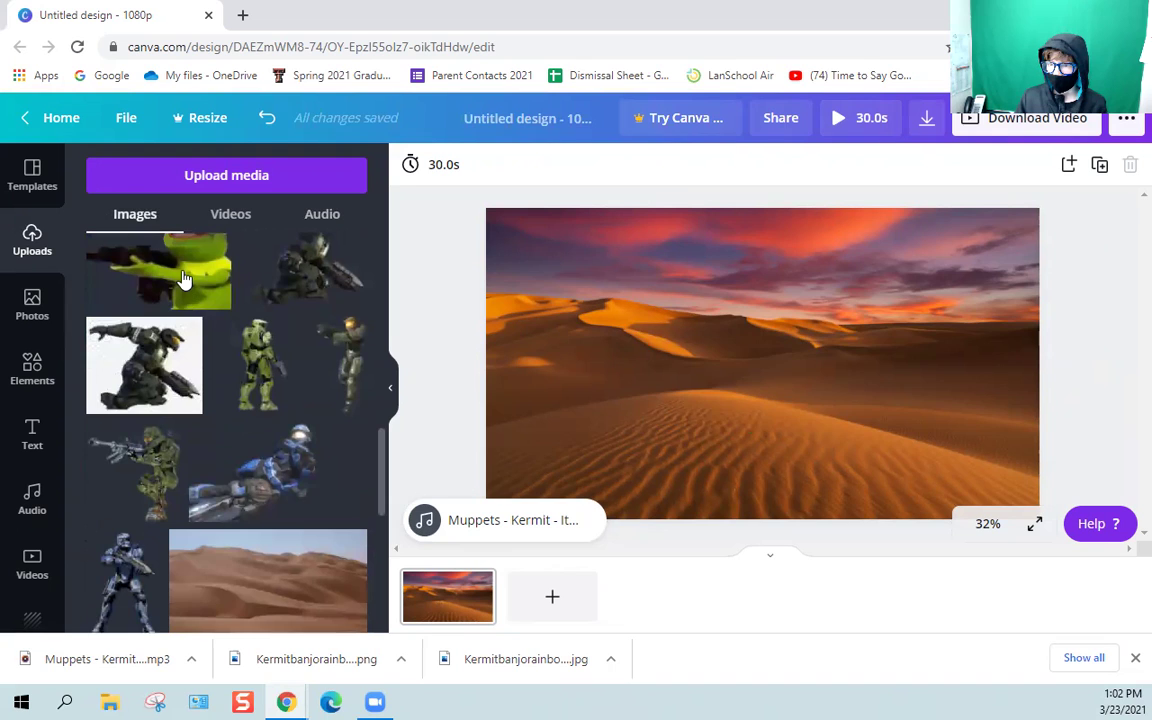
click(160, 272)
drag(655, 287, 720, 391)
drag(858, 403, 944, 480)
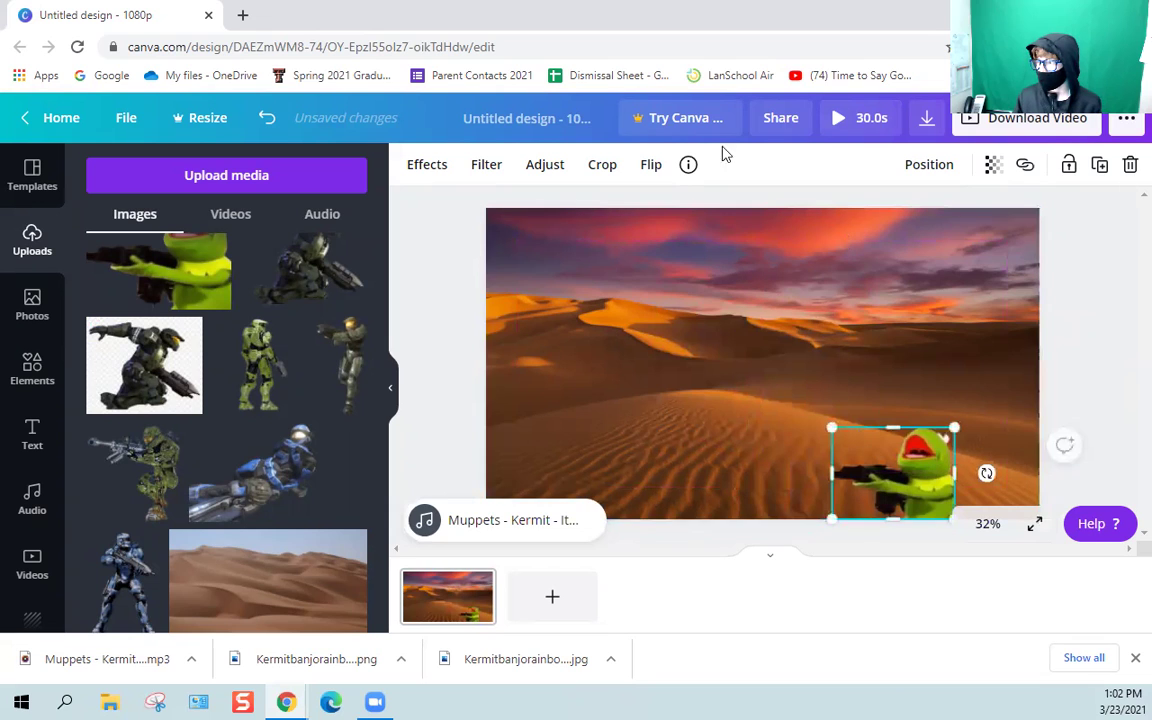
click(725, 283)
Shorten the page duration to 3.0s.
click(915, 168)
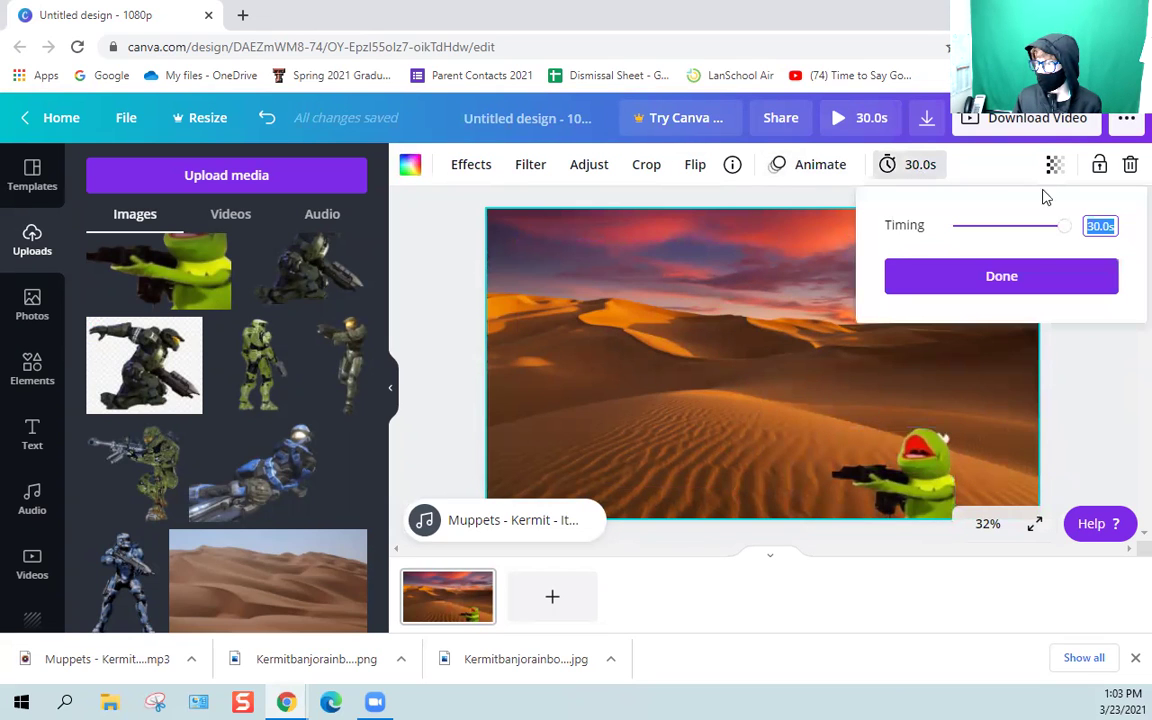
drag(1063, 226, 966, 266)
click(980, 275)
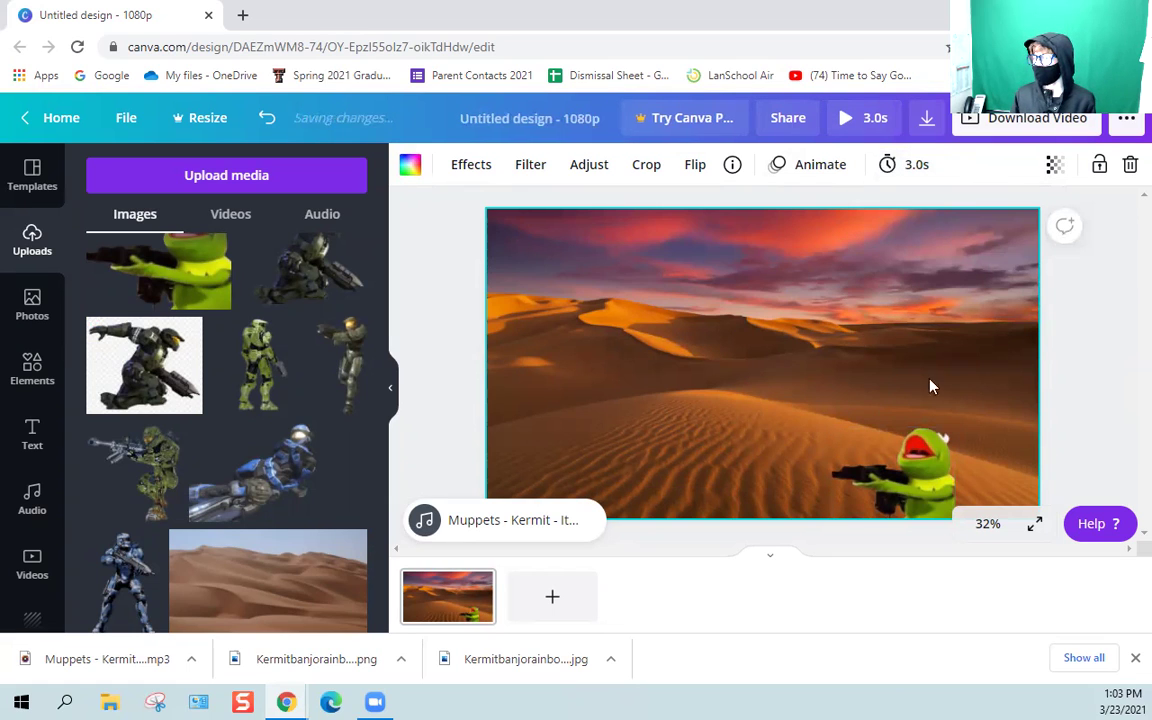
Duplicate the page into pages 2 and 3, nudging Kermit slightly left on each.
click(477, 581)
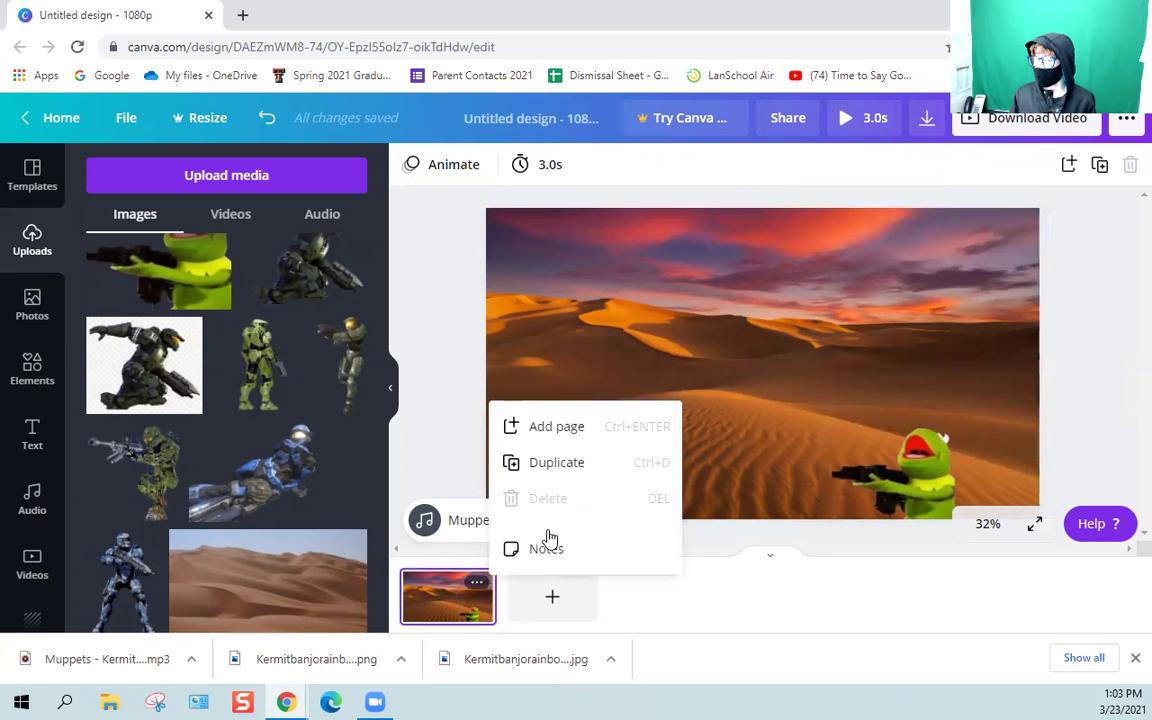
click(547, 463)
click(915, 478)
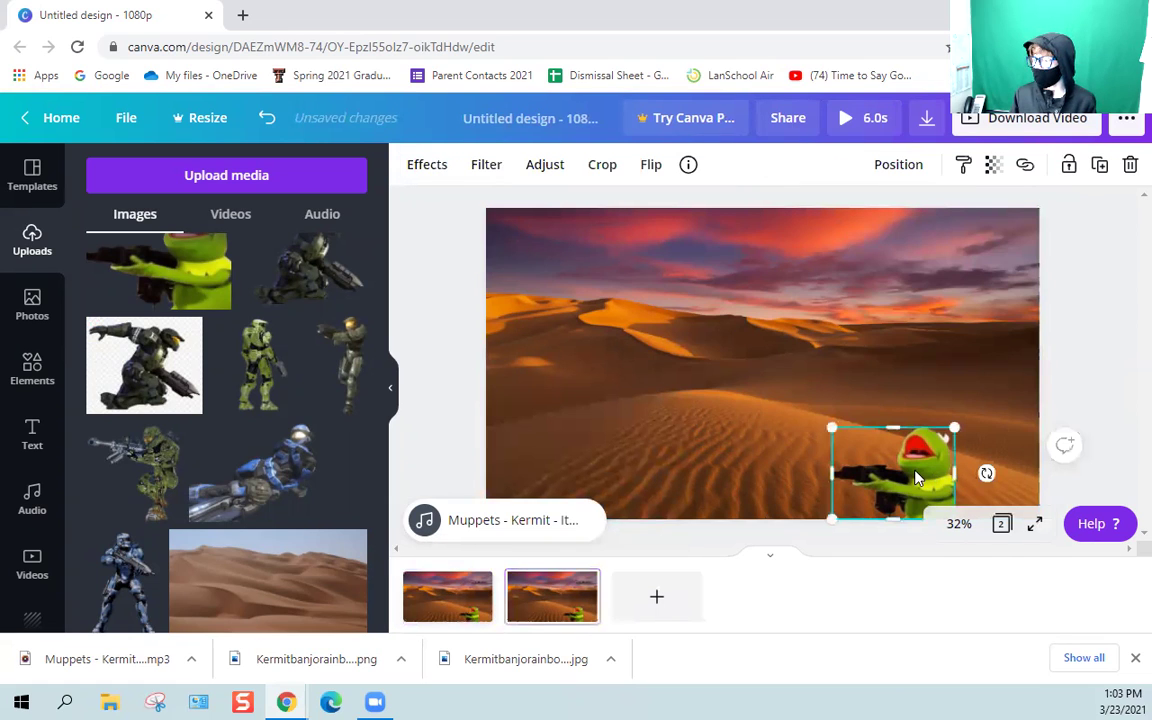
drag(915, 478, 910, 474)
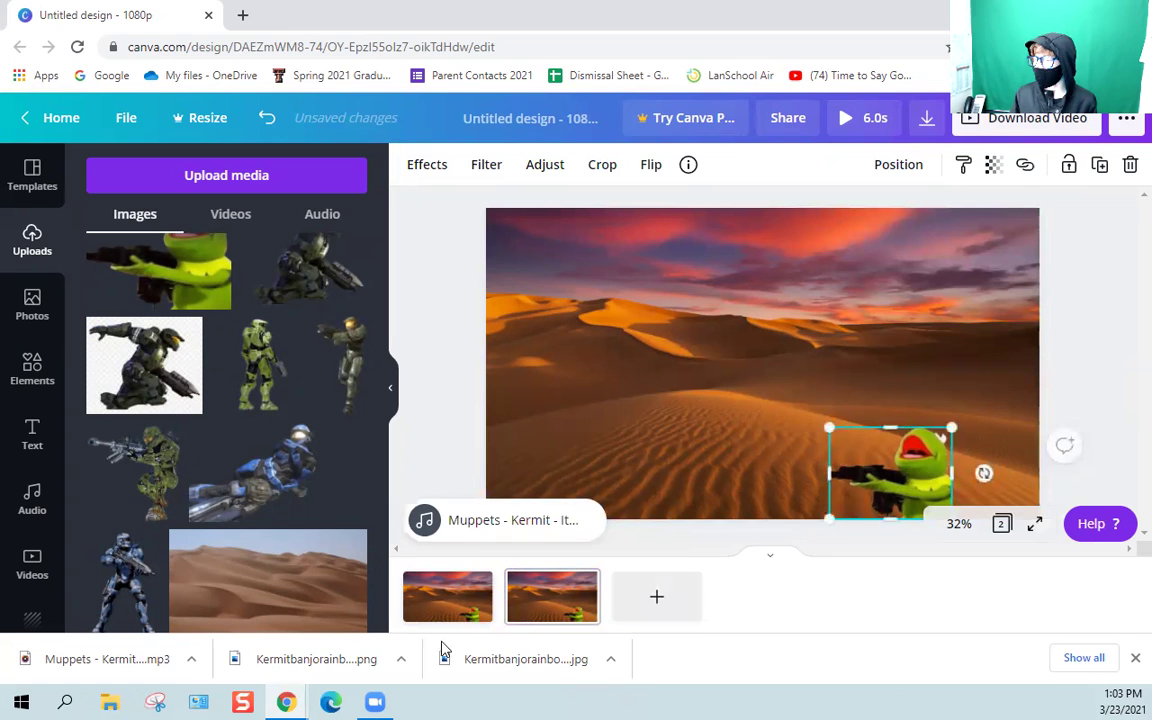
click(581, 581)
click(650, 460)
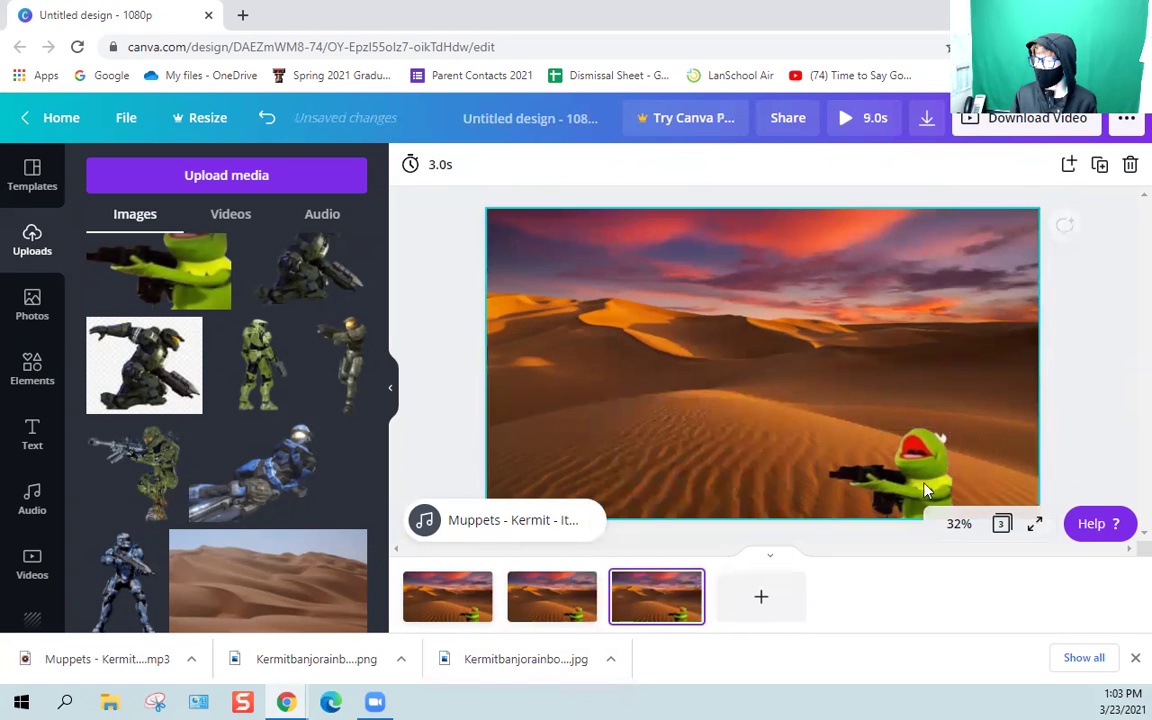
click(915, 460)
drag(915, 458, 906, 451)
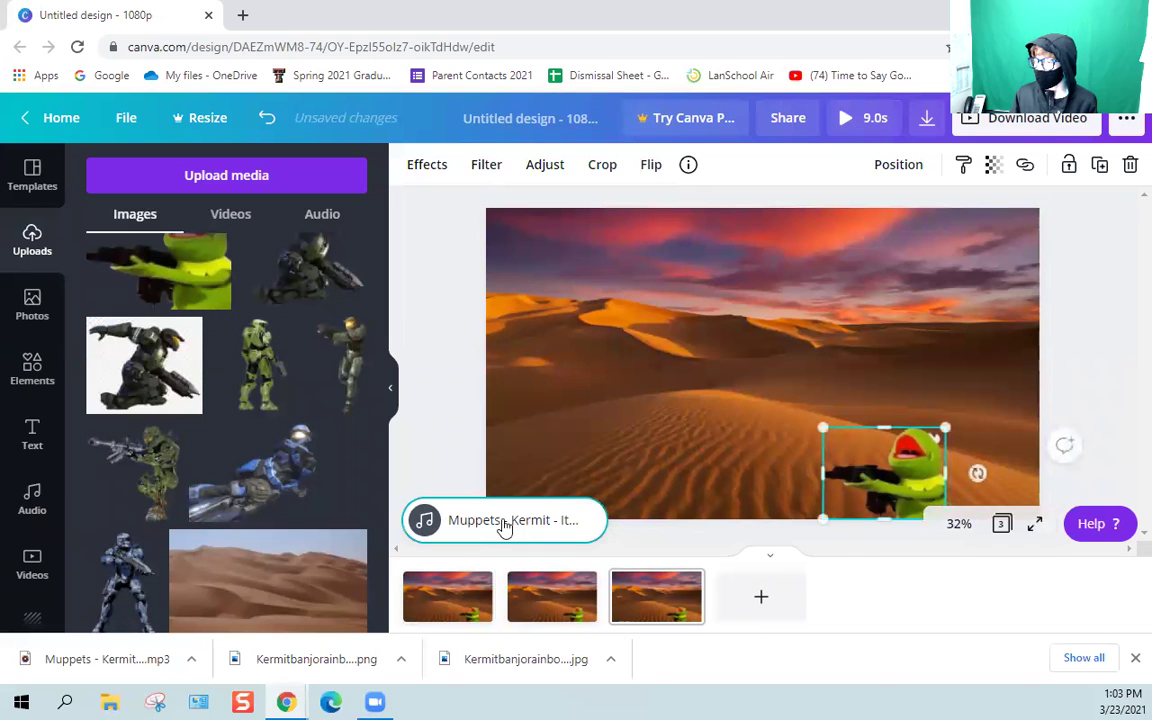
Duplicate into pages 4 and 5, shifting Kermit a little further left on each.
click(684, 583)
mouse_move(686, 583)
mouse_down()
mouse_move(674, 589)
mouse_move(684, 544)
mouse_move(687, 571)
mouse_up()
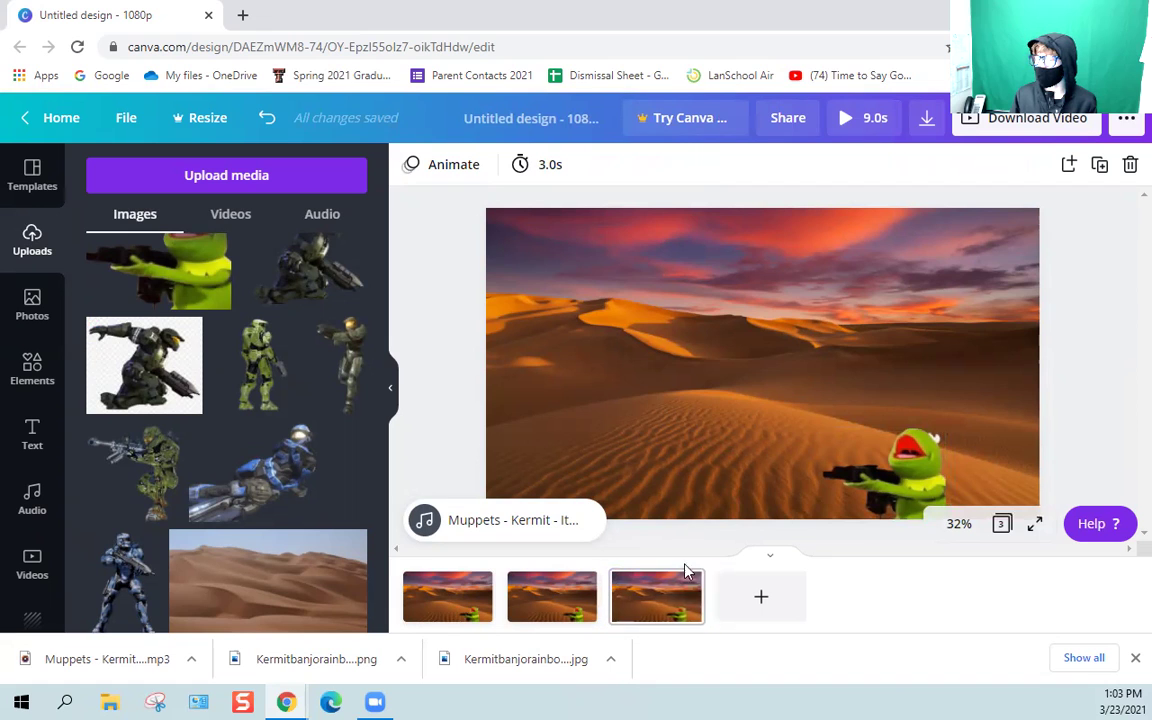
click(685, 581)
click(763, 462)
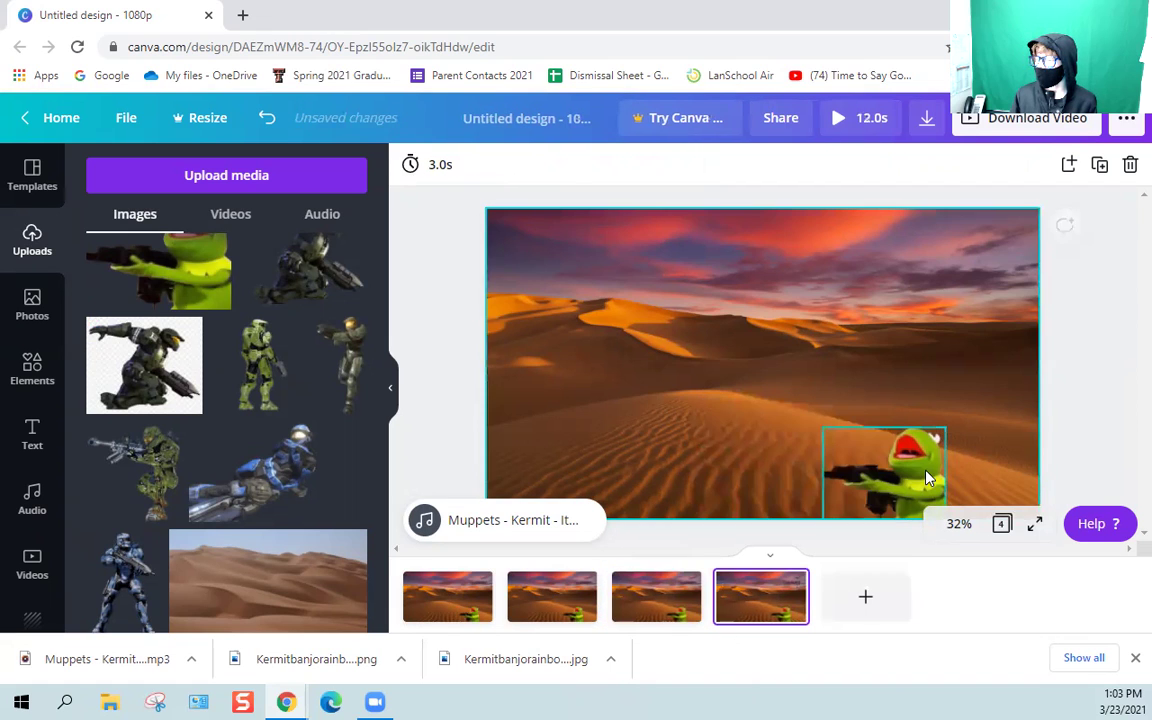
click(870, 470)
drag(870, 470, 858, 468)
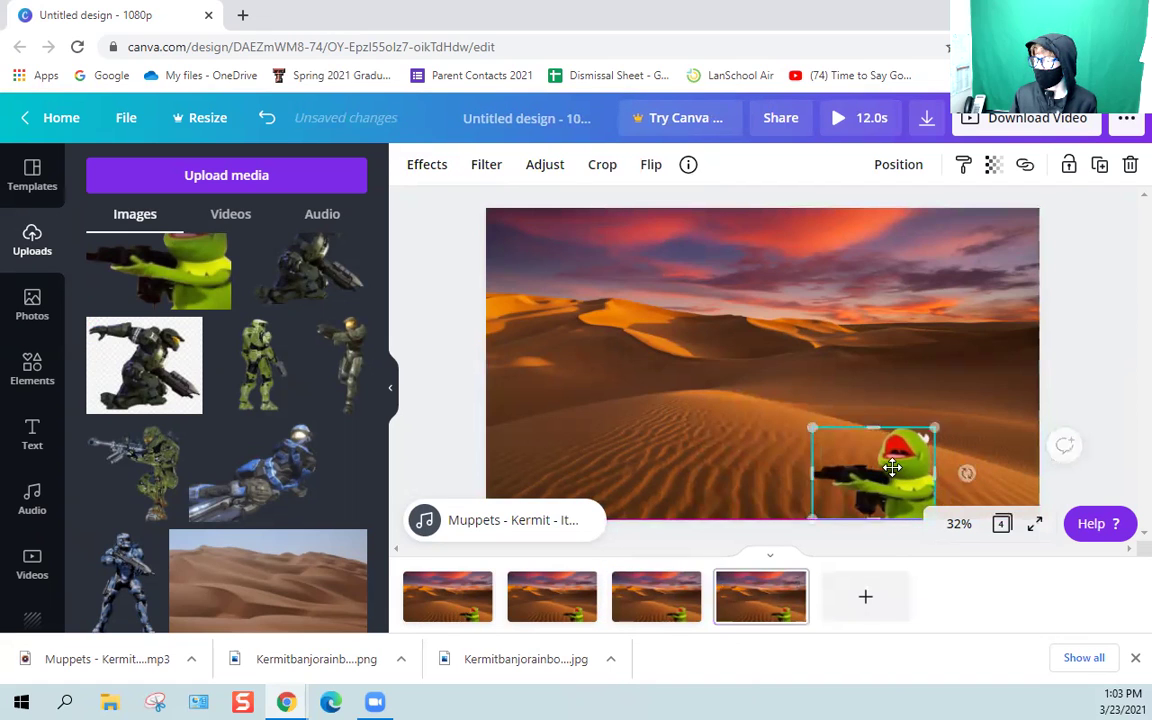
click(789, 584)
click(790, 583)
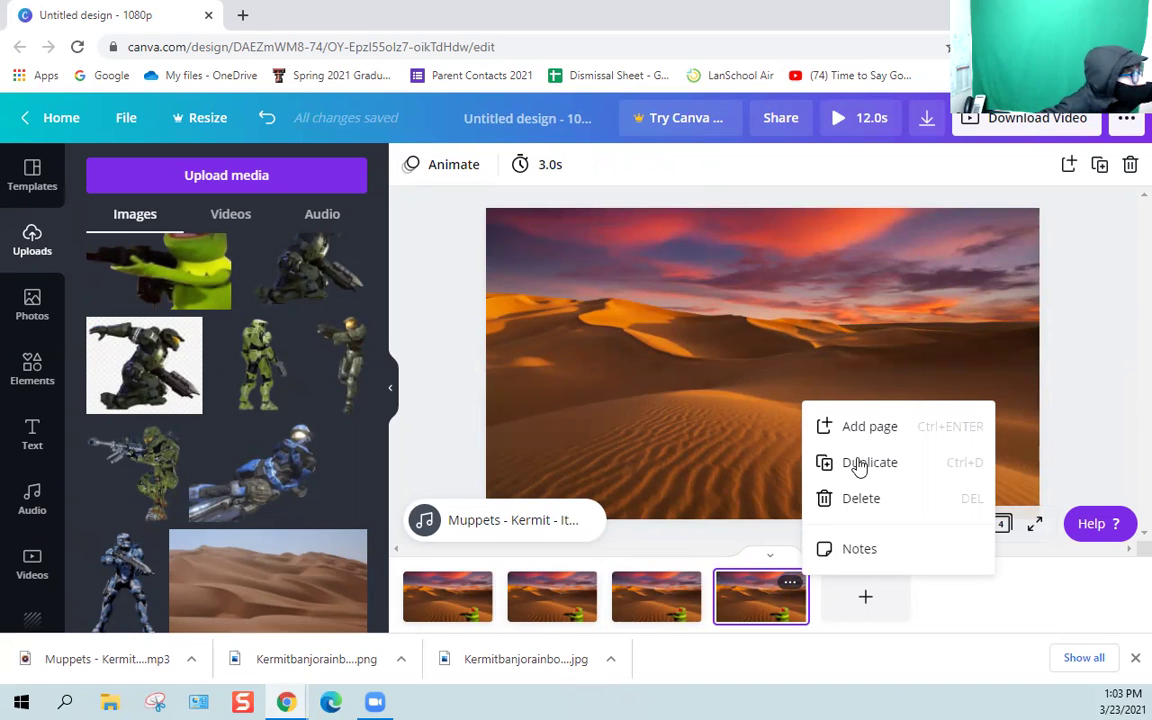
click(860, 463)
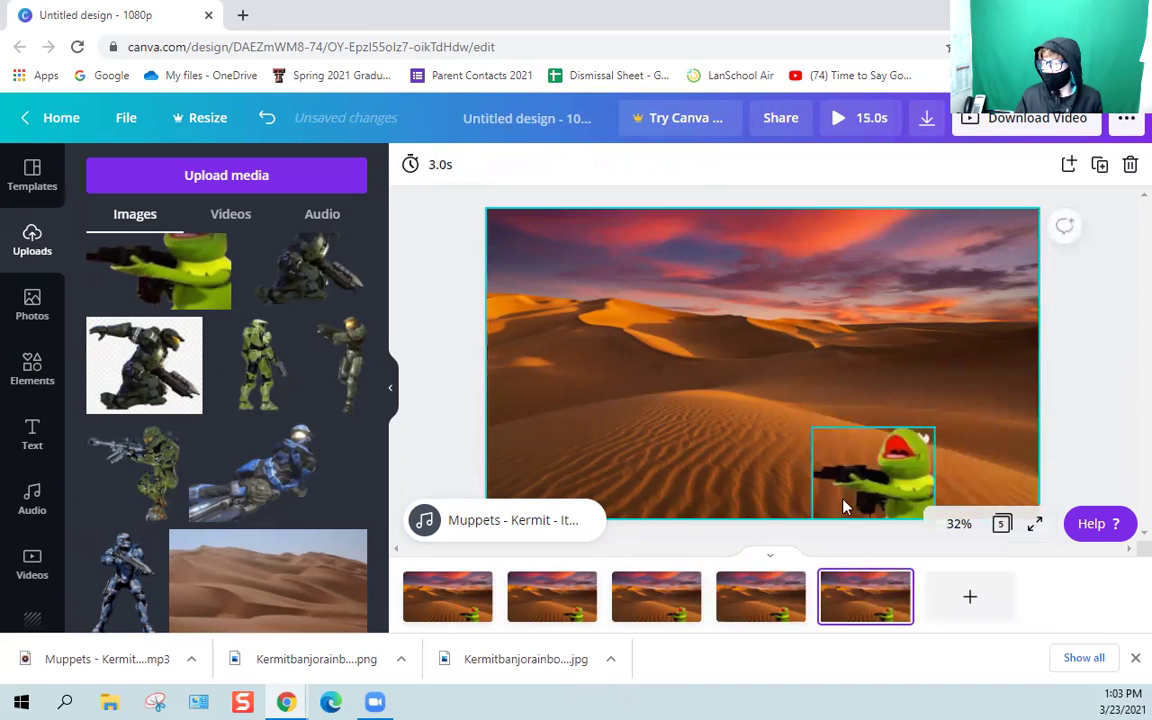
click(896, 582)
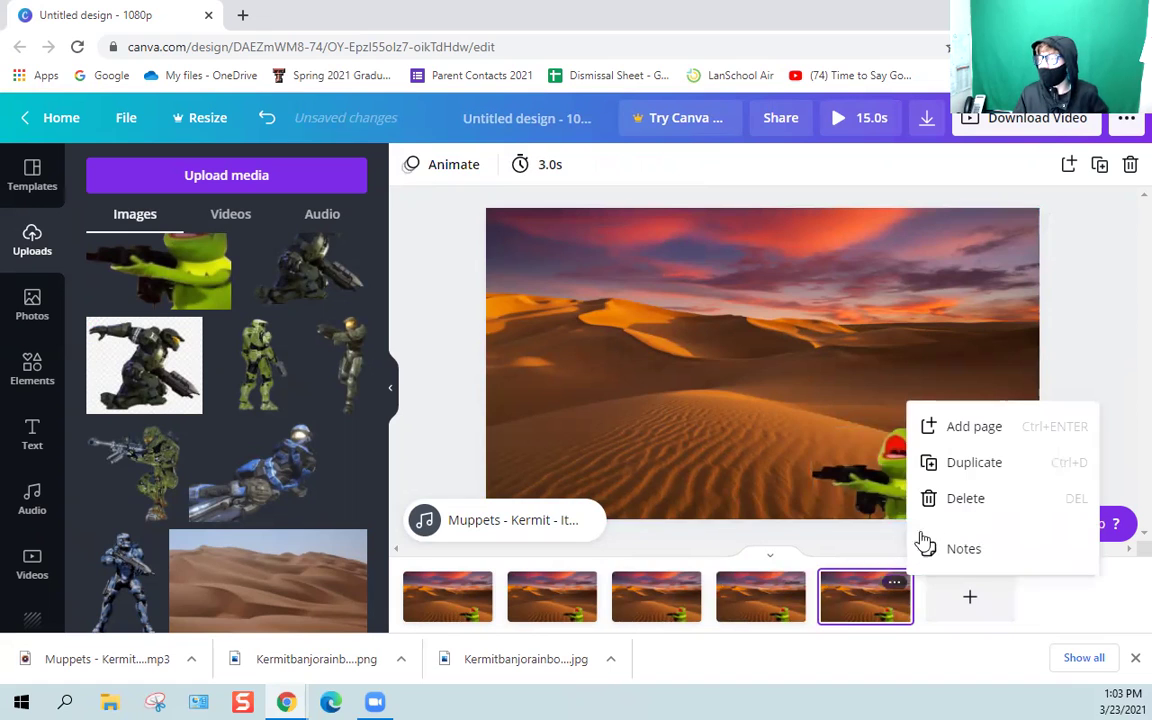
click(882, 488)
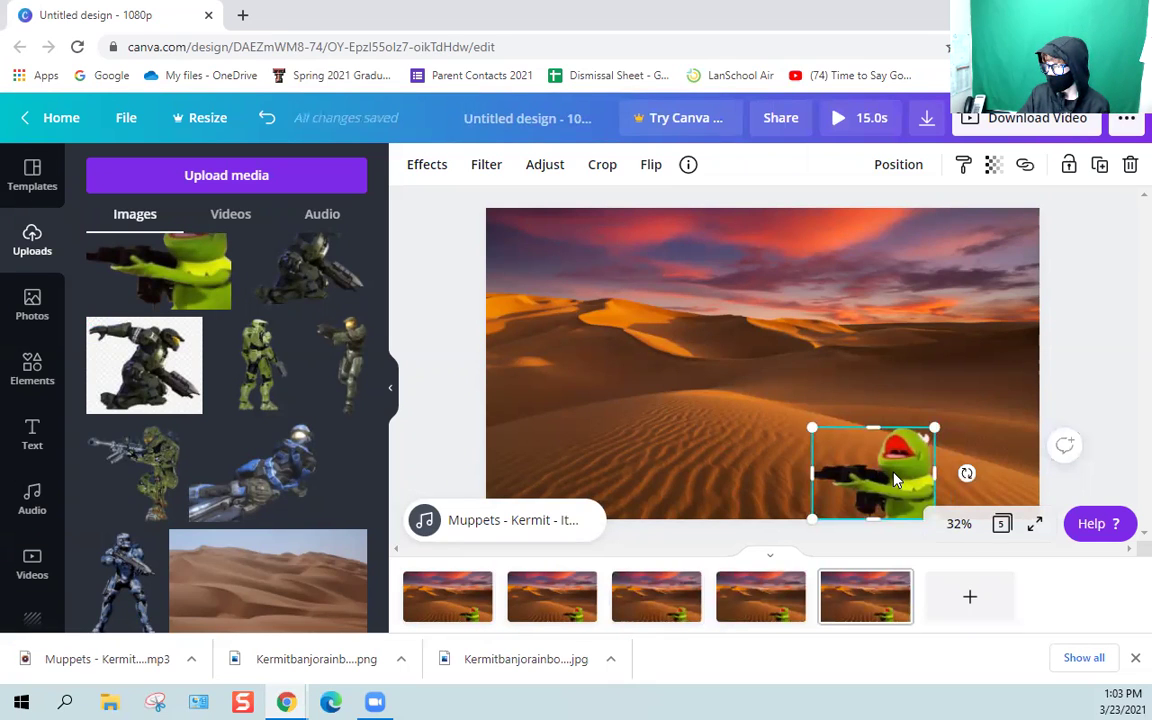
drag(895, 480, 870, 471)
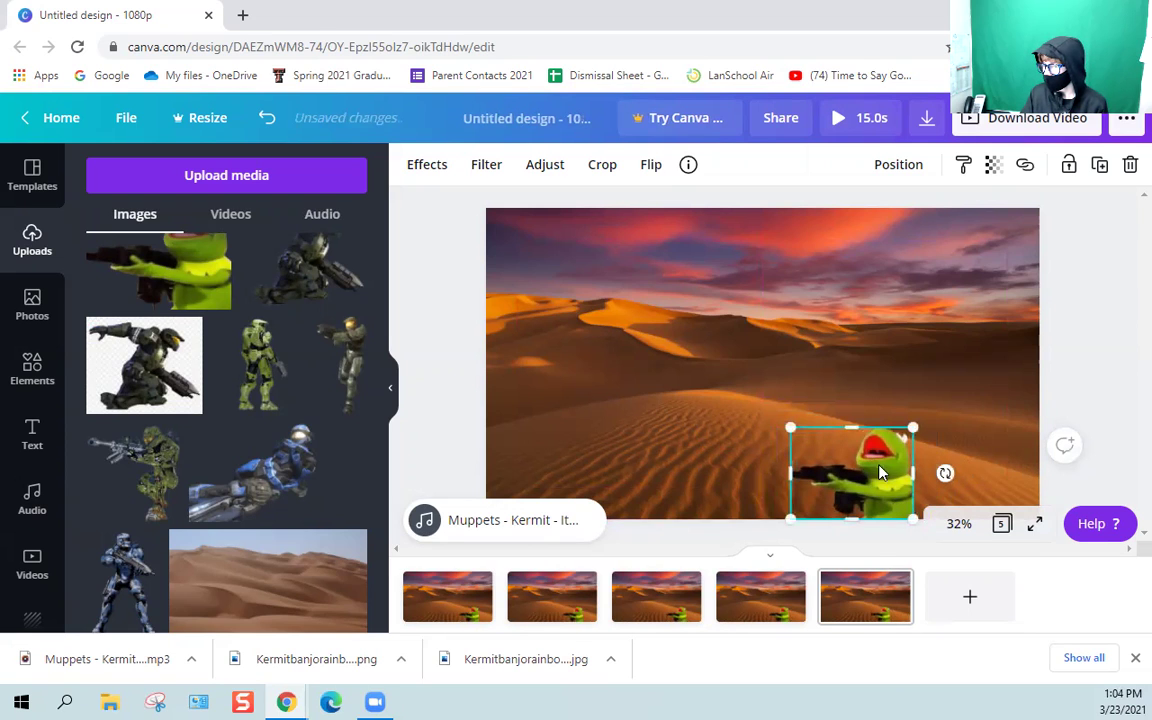
Create pages 6, 7 and 8, moving Kermit slightly left on pages 6 and 7.
click(897, 584)
click(956, 470)
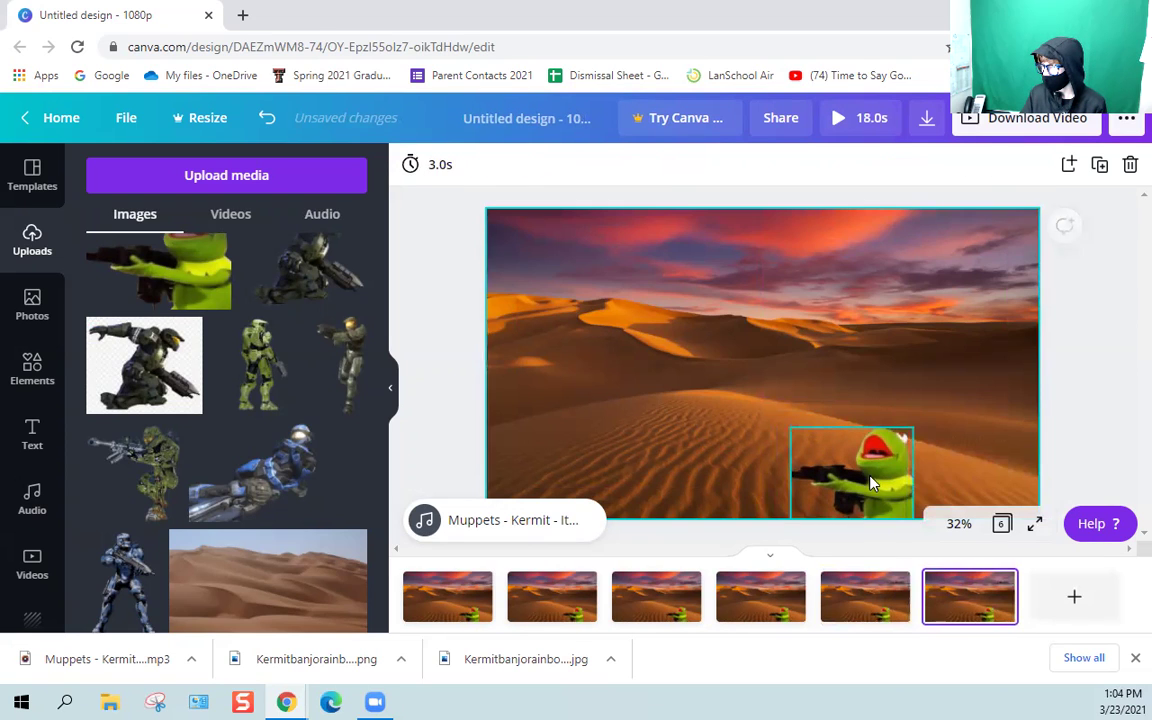
click(870, 484)
drag(870, 484, 858, 484)
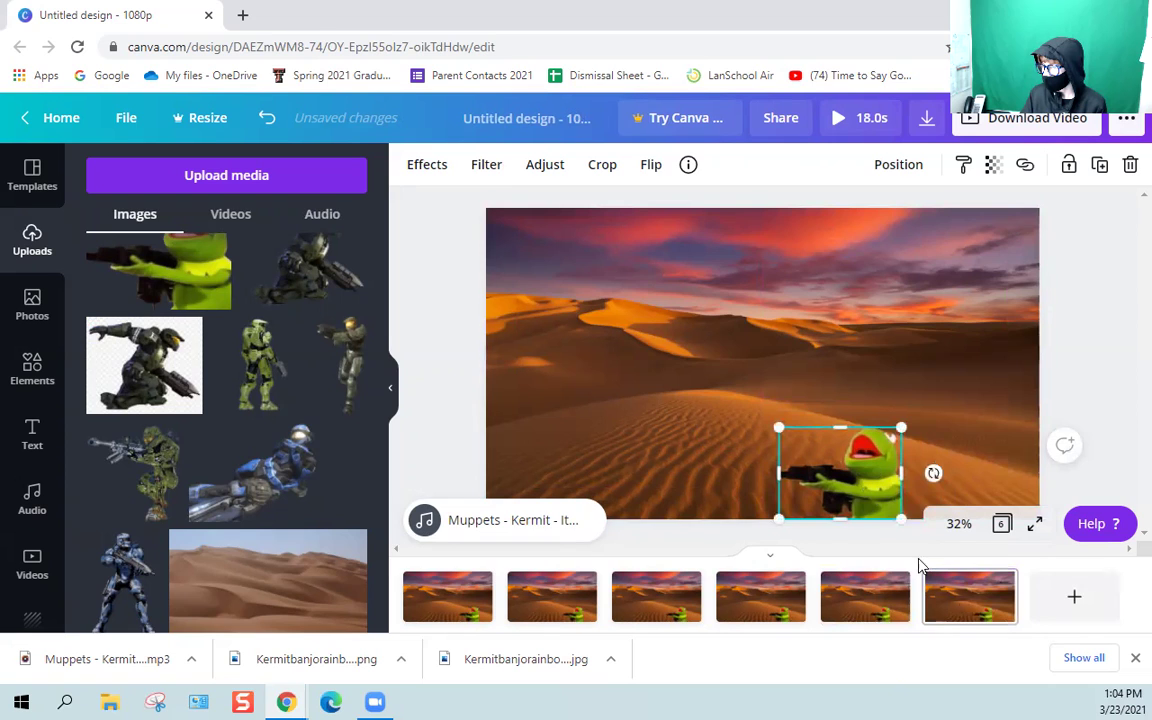
click(1003, 584)
click(998, 466)
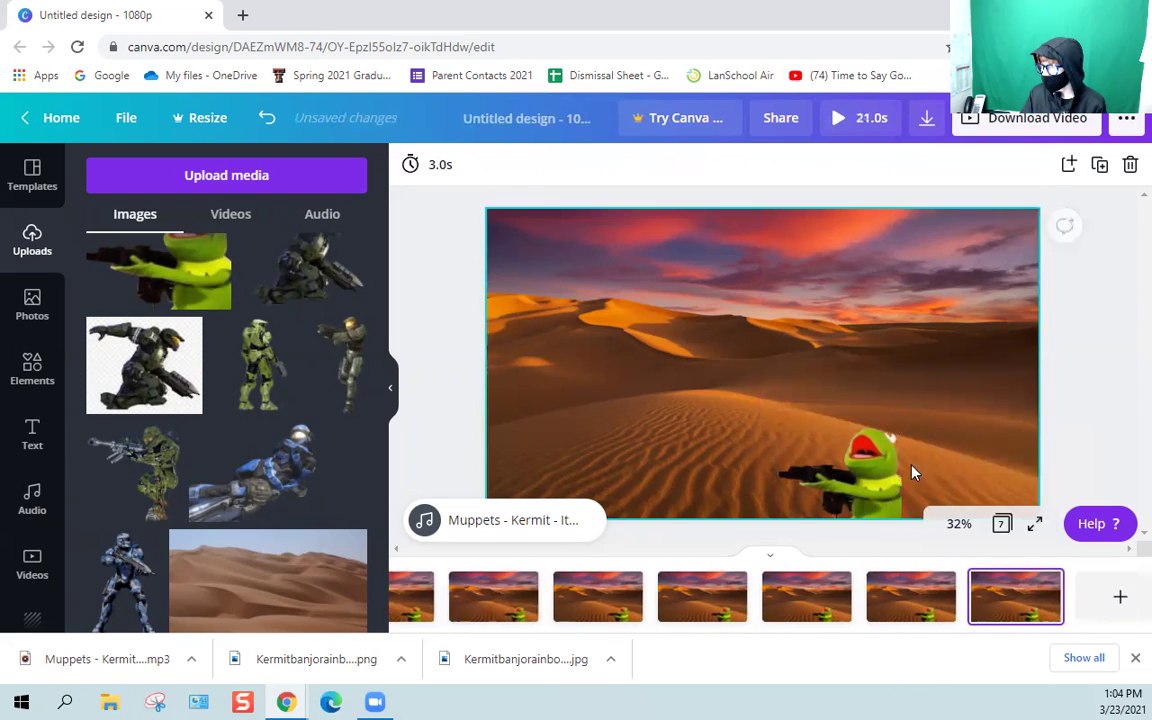
click(853, 484)
mouse_move(853, 484)
mouse_down()
mouse_move(825, 473)
mouse_move(841, 463)
mouse_up()
click(1016, 583)
click(1010, 462)
click(858, 465)
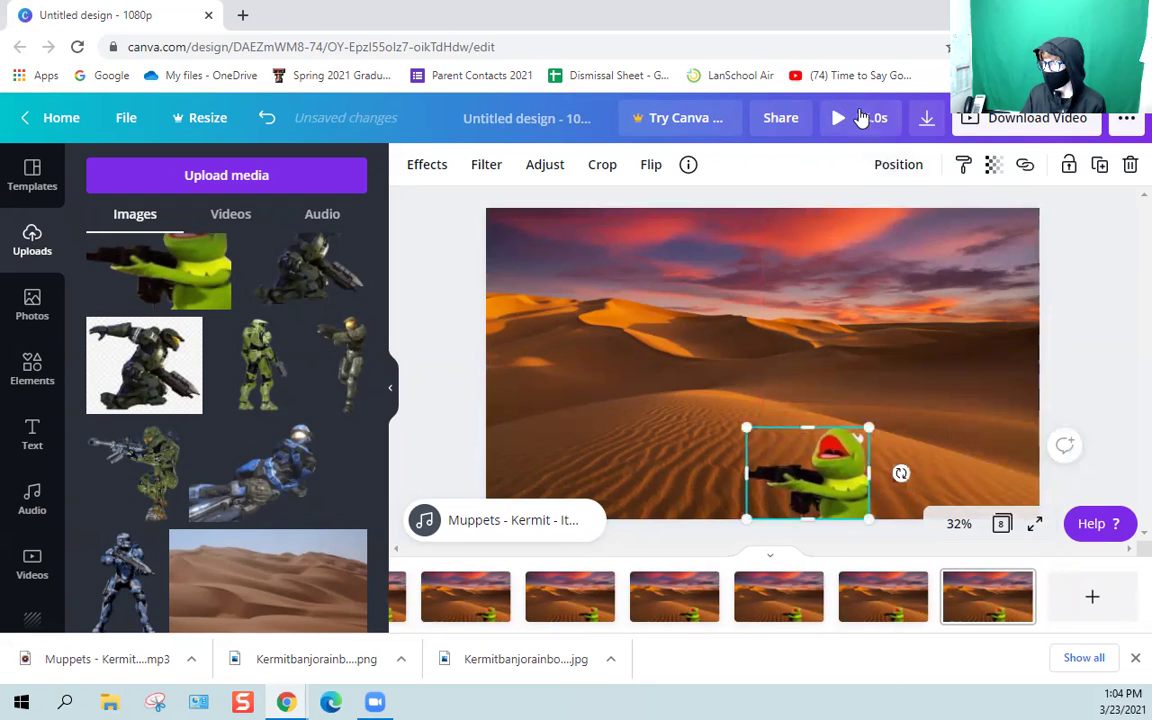
click(517, 237)
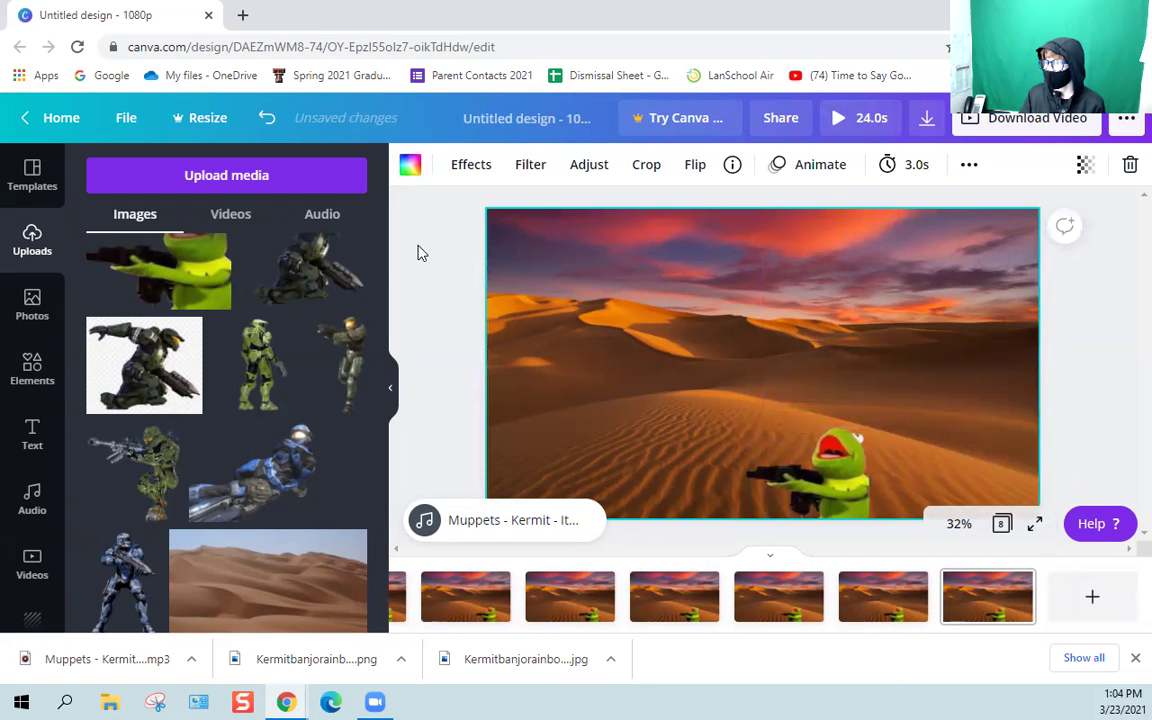
Preview the 0:24 Kermit video twice, returning to page 1, then open page 1's 3.0s timing.
click(852, 118)
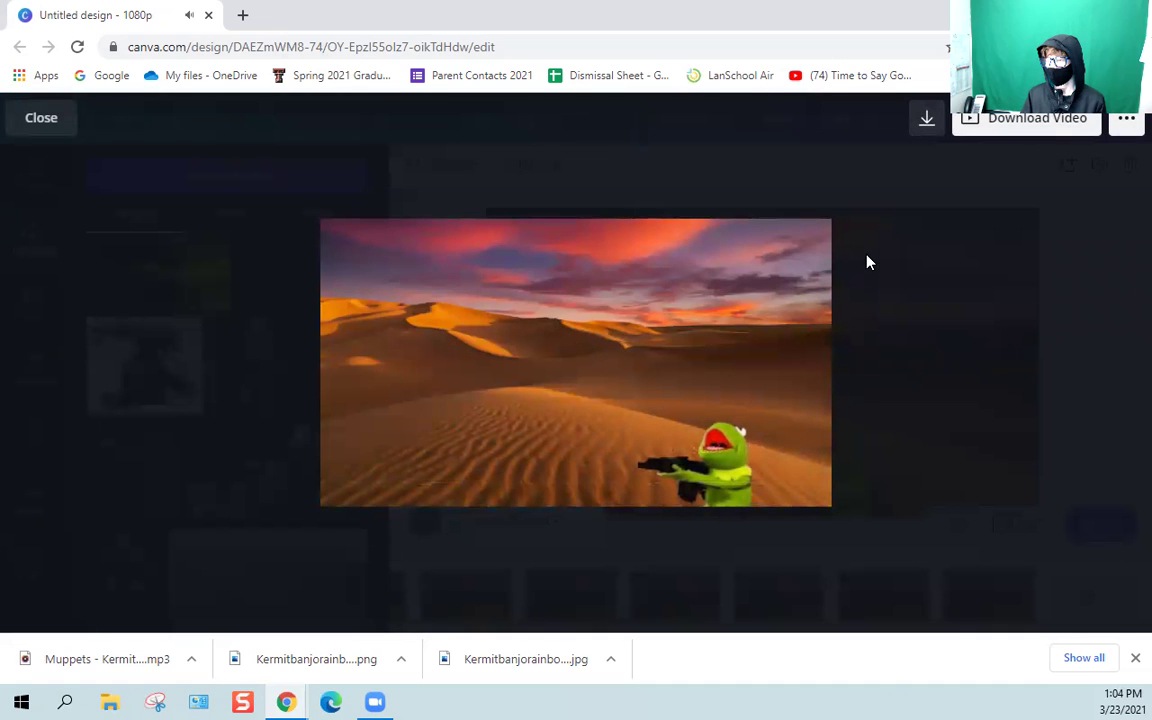
key(Escape)
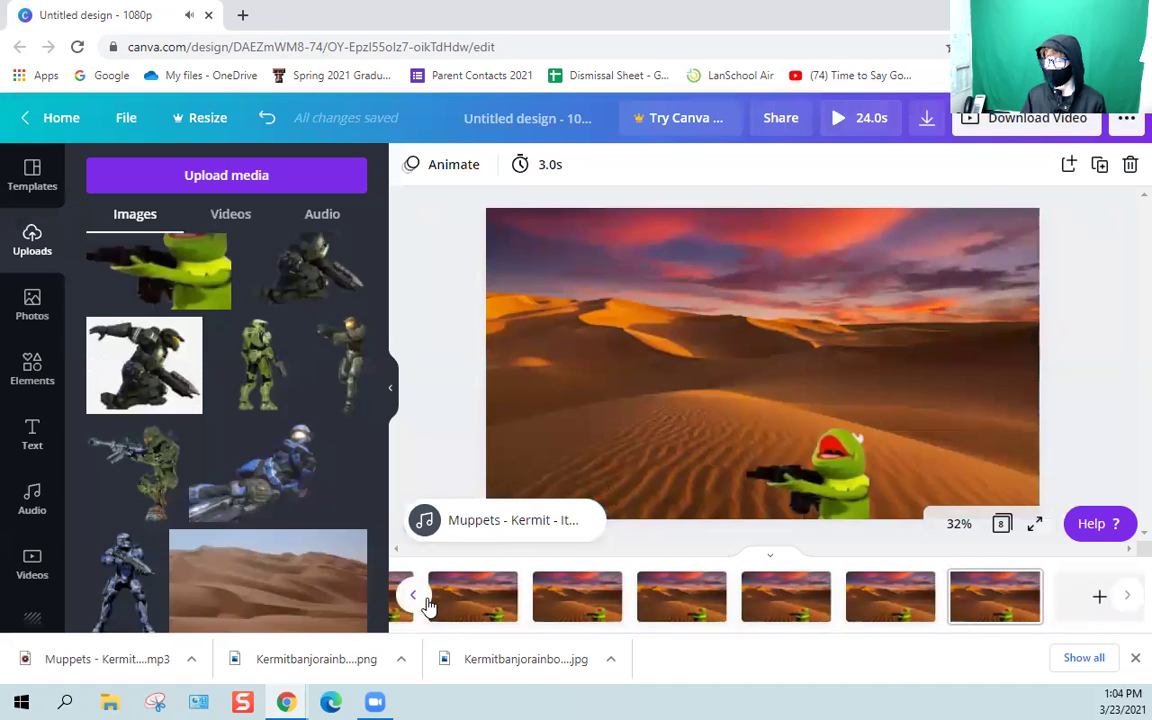
click(415, 598)
click(437, 602)
click(692, 328)
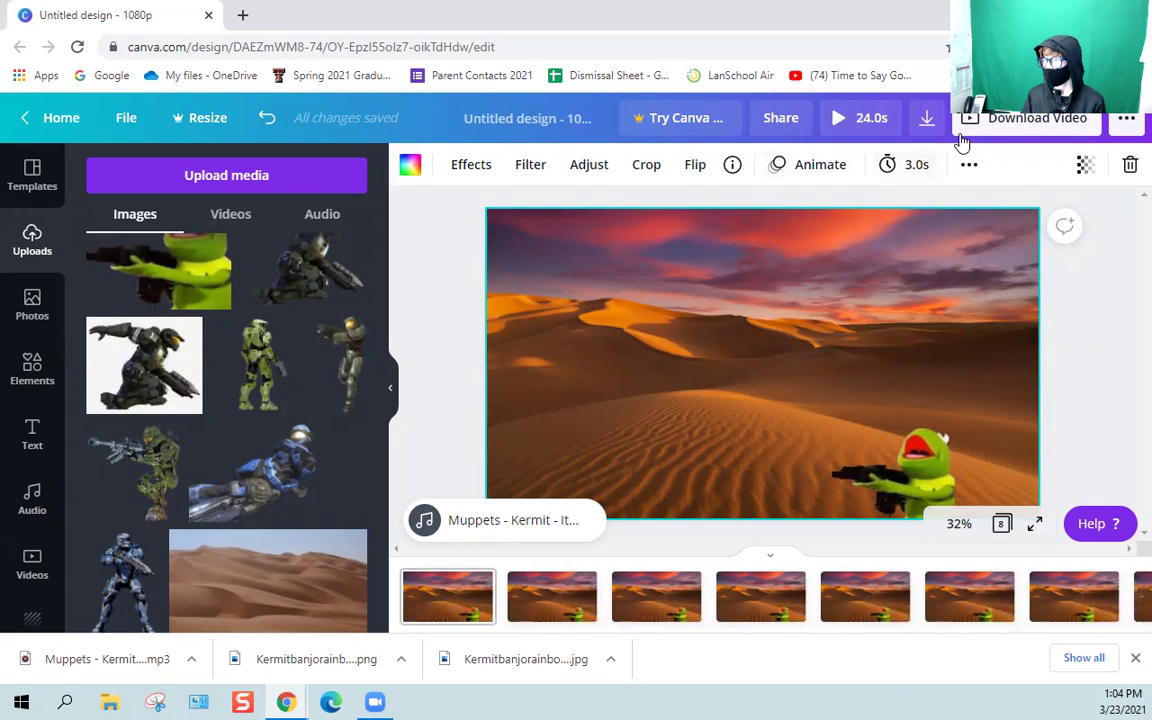
click(845, 117)
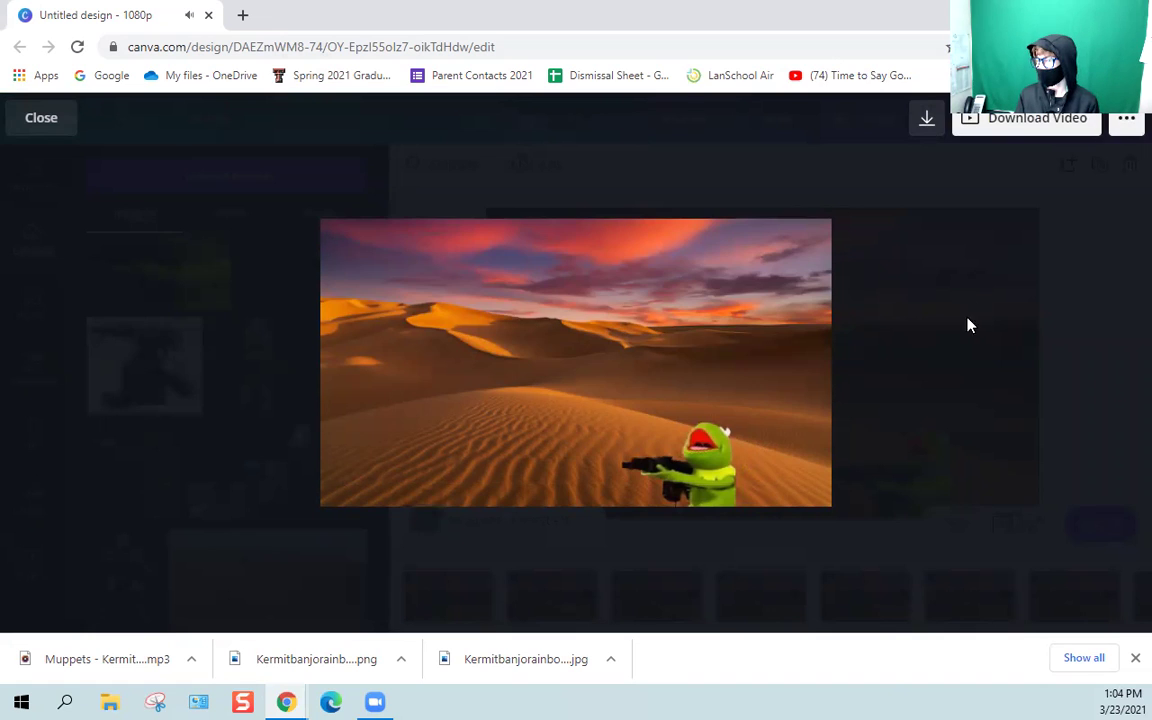
key(Escape)
click(545, 163)
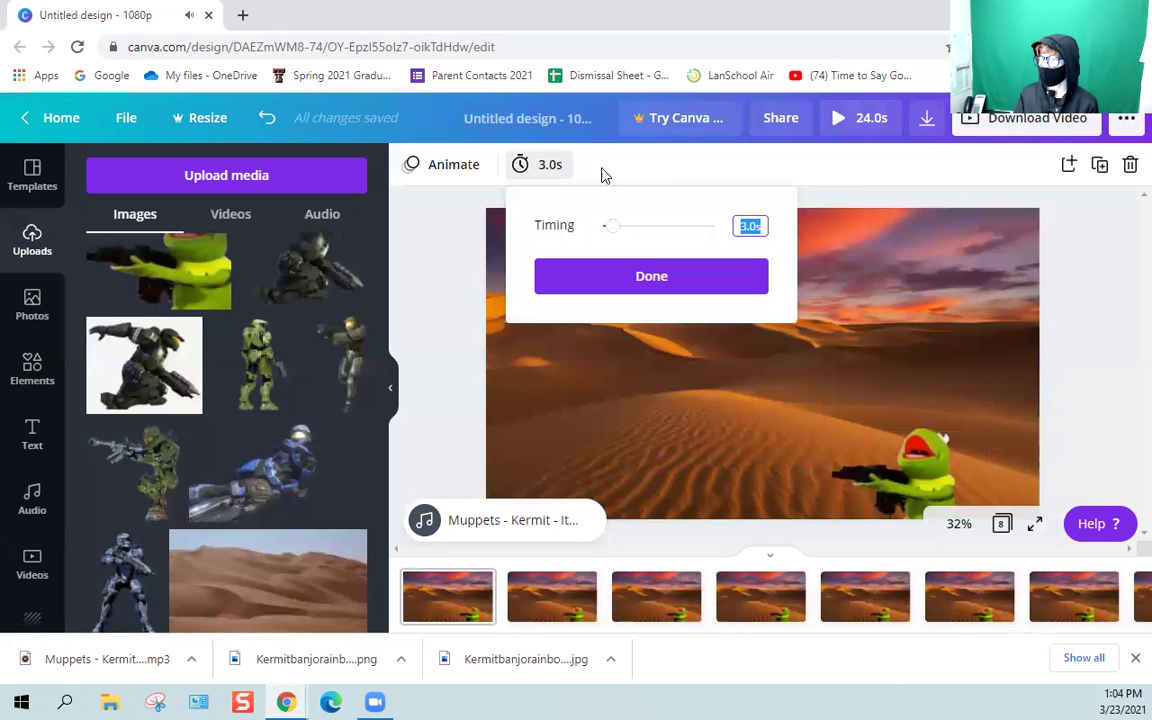
Set pages 1 and 2 of the video to 0.5 seconds each.
click(749, 228)
key(BackSpace)
key(BackSpace)
key(BackSpace)
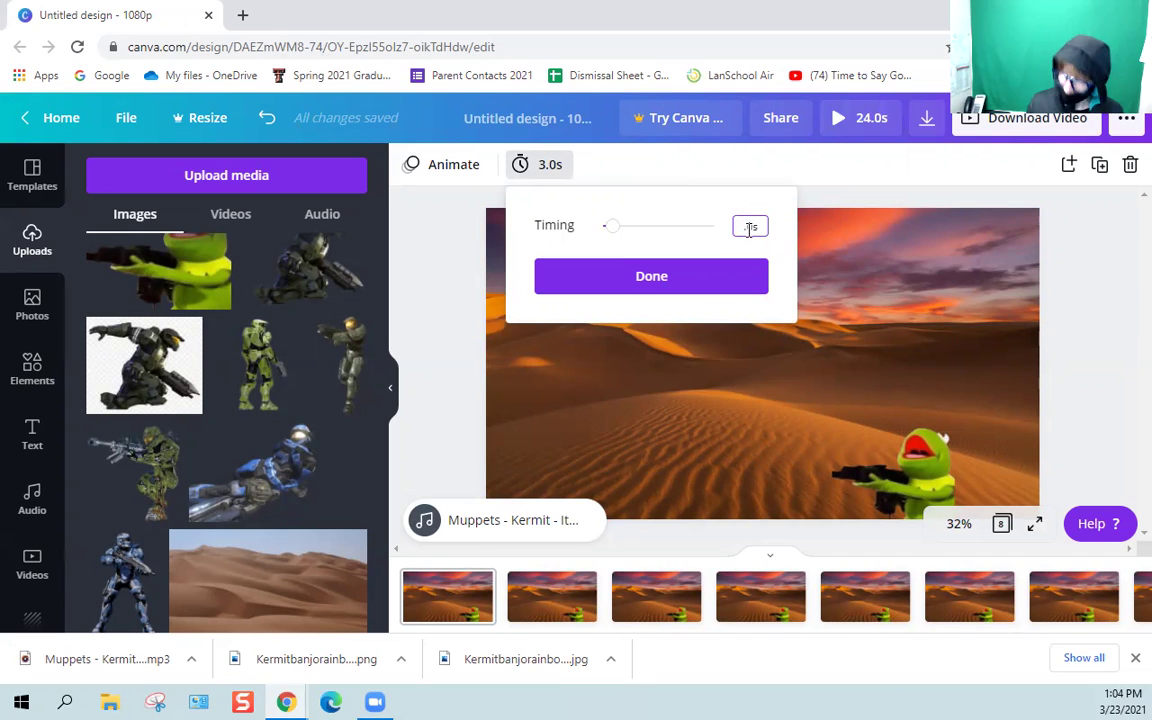
text(0.5)
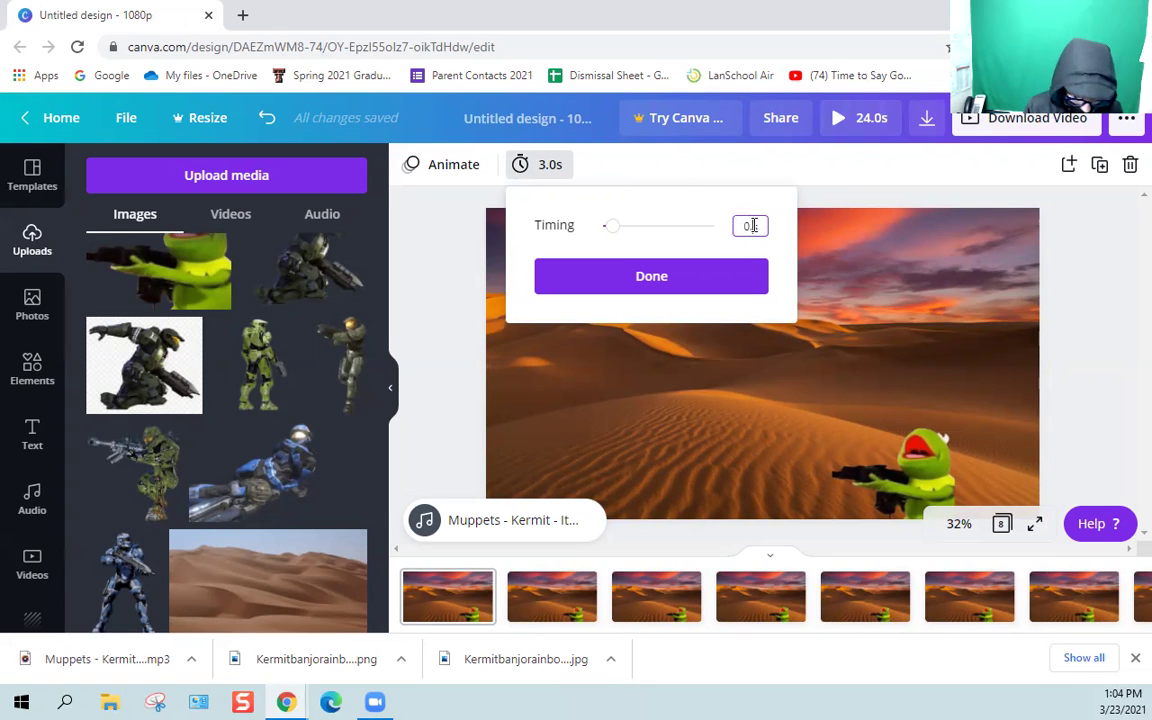
click(661, 276)
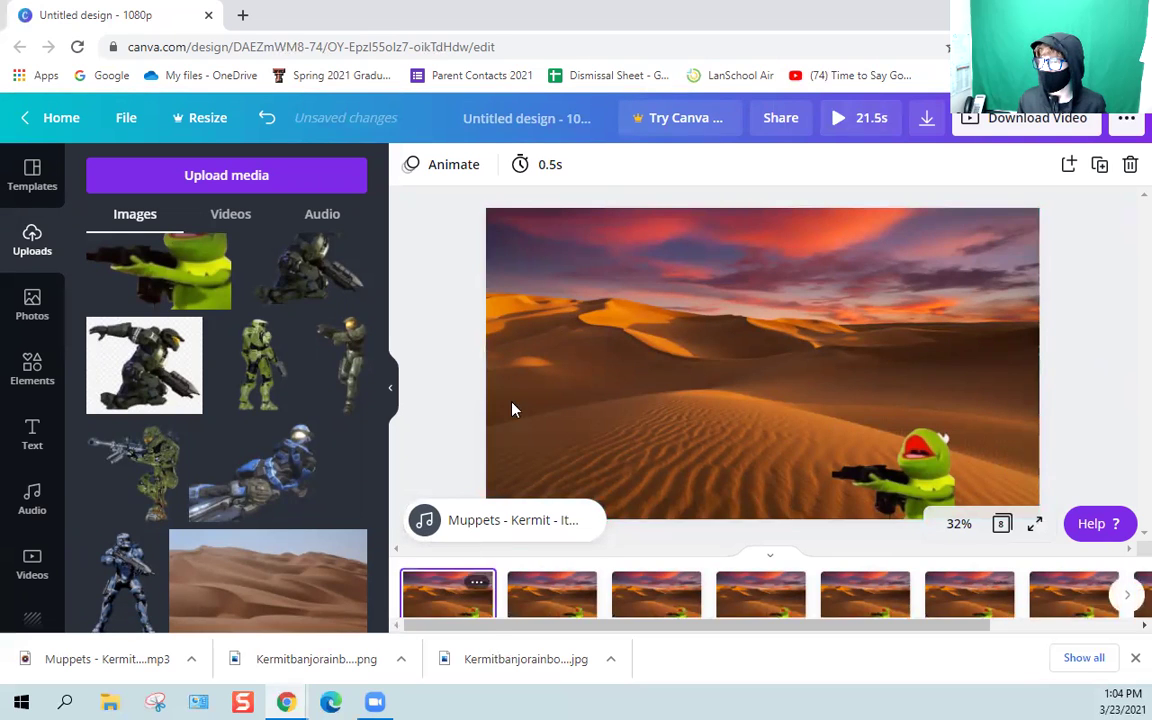
click(555, 605)
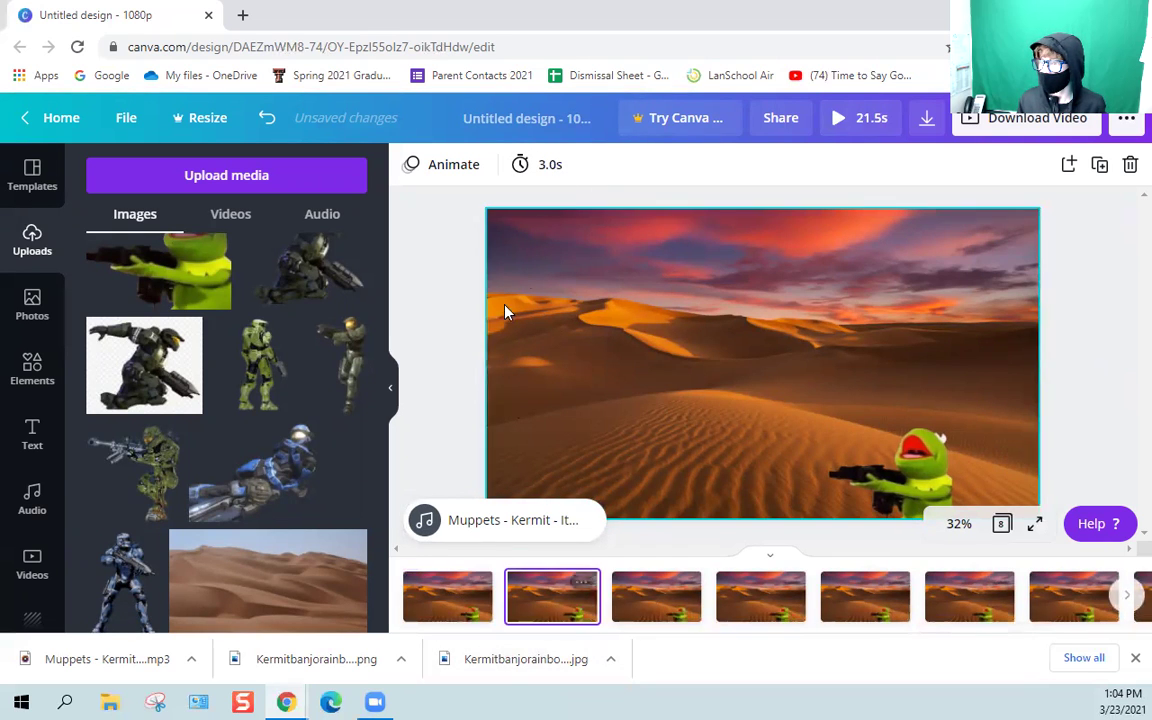
click(553, 166)
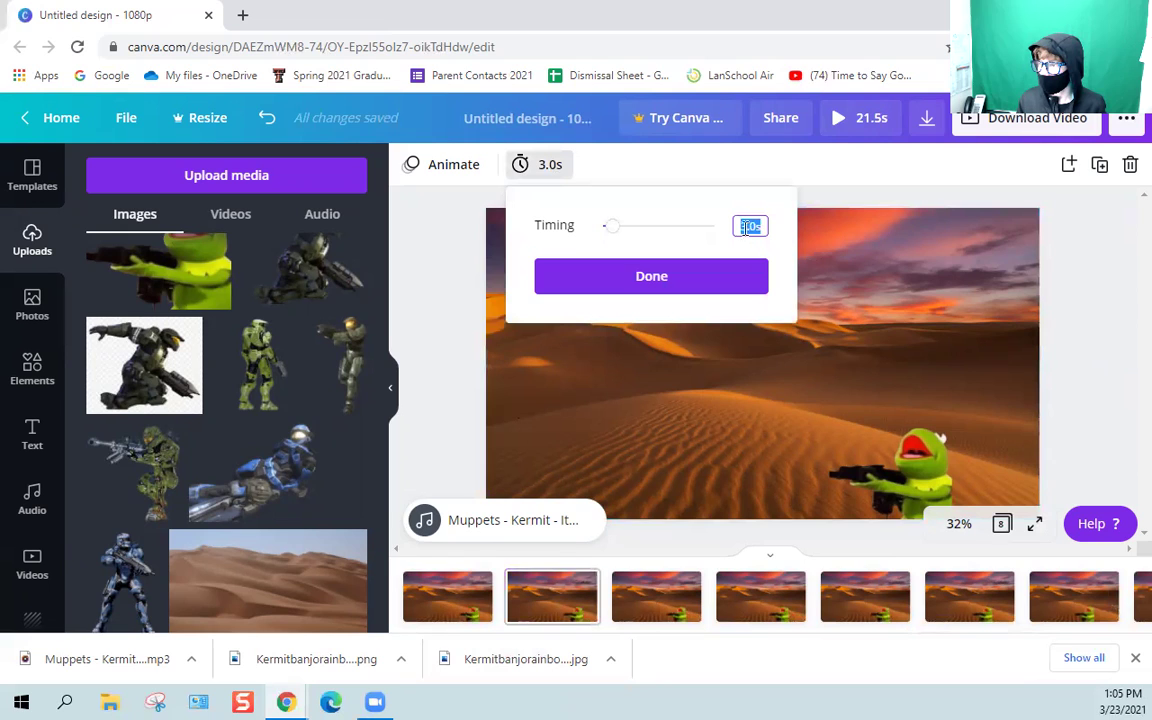
text(0)
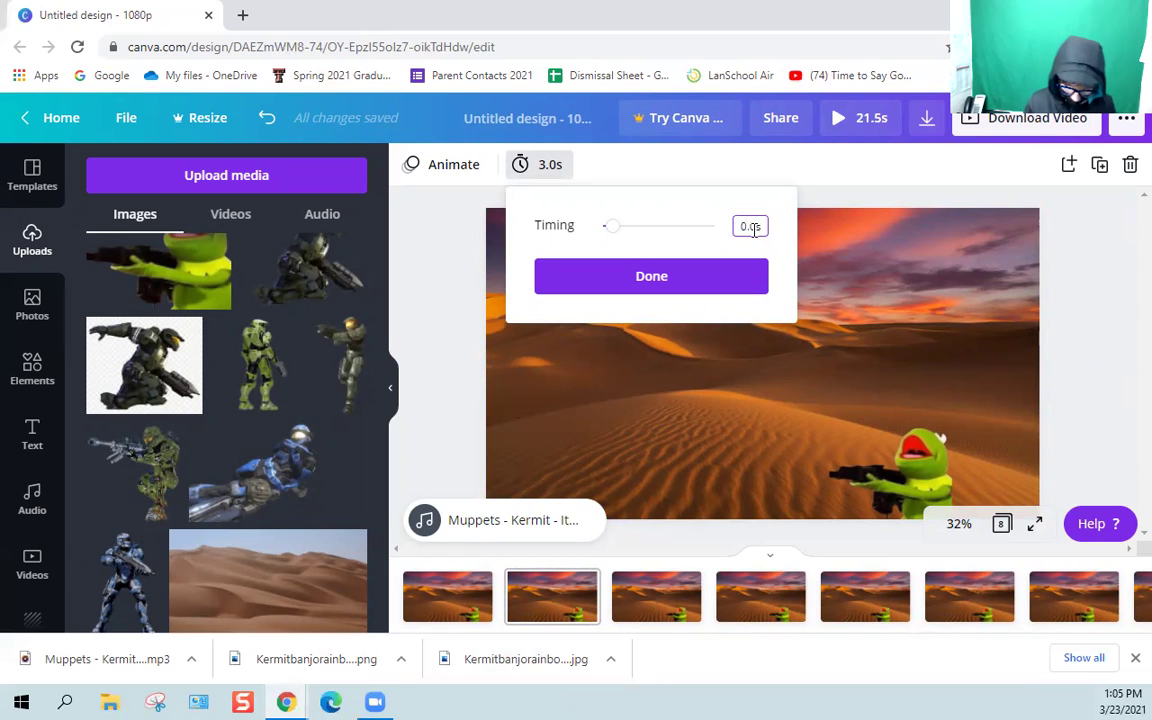
click(690, 289)
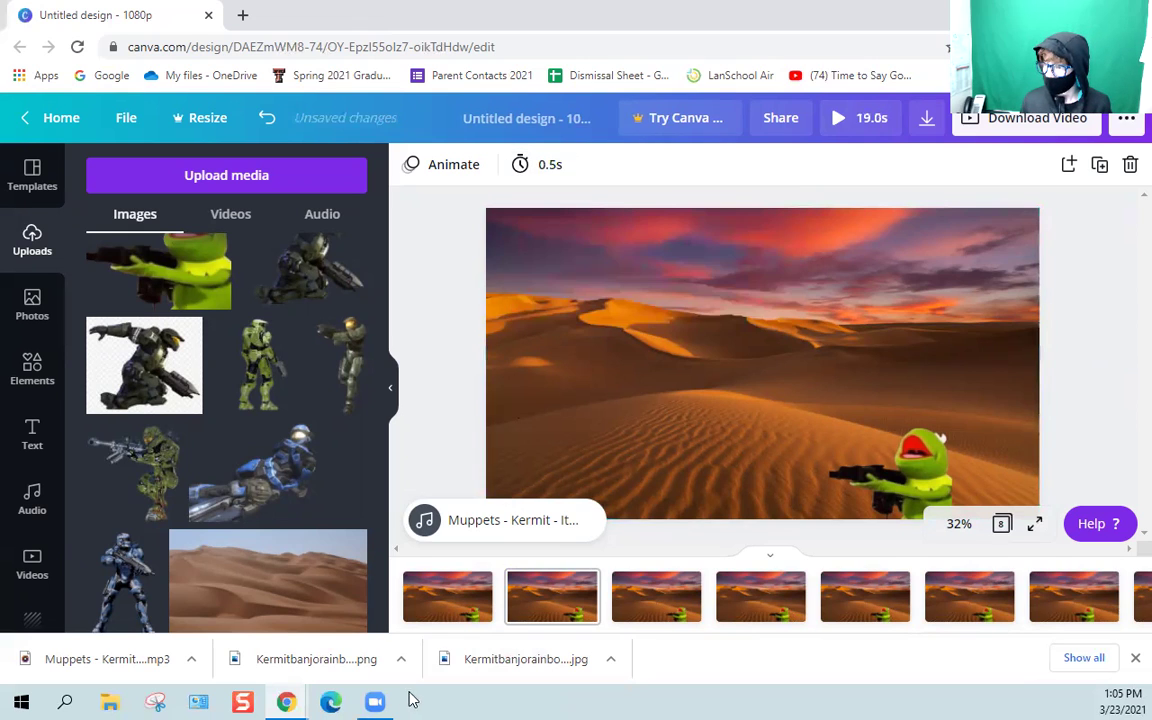
Select page 3 and retype its duration from 3.0 to 0.5.
click(630, 608)
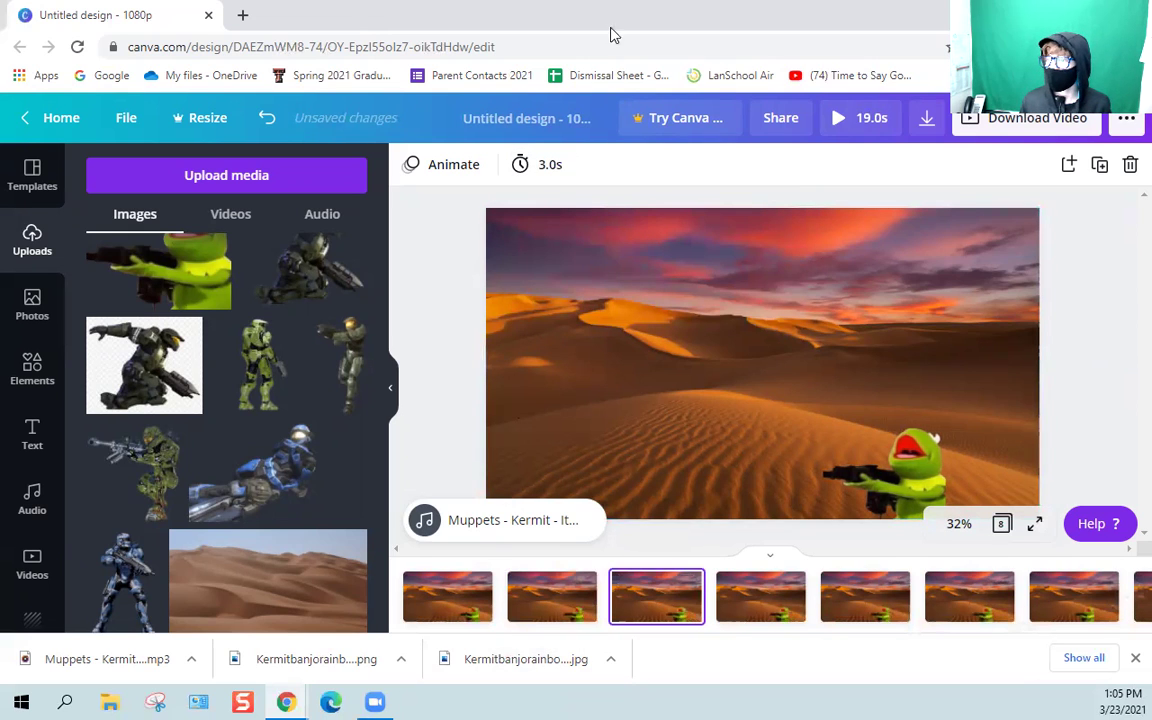
click(542, 165)
click(750, 225)
click(743, 224)
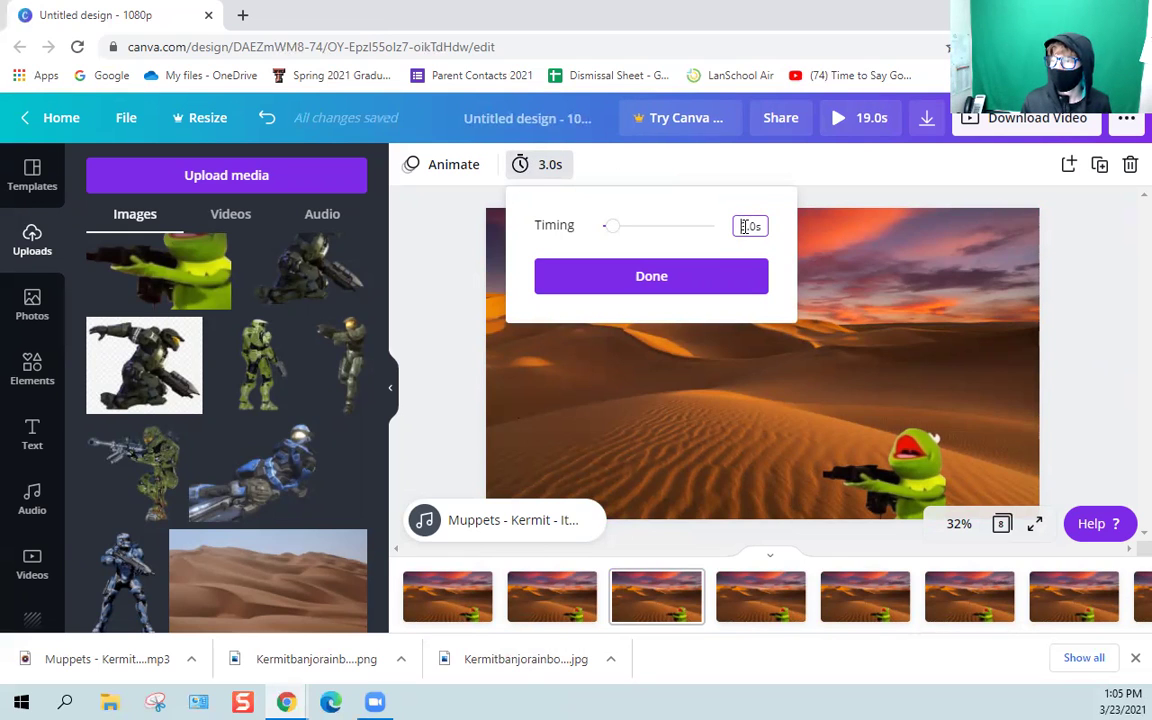
text(0)
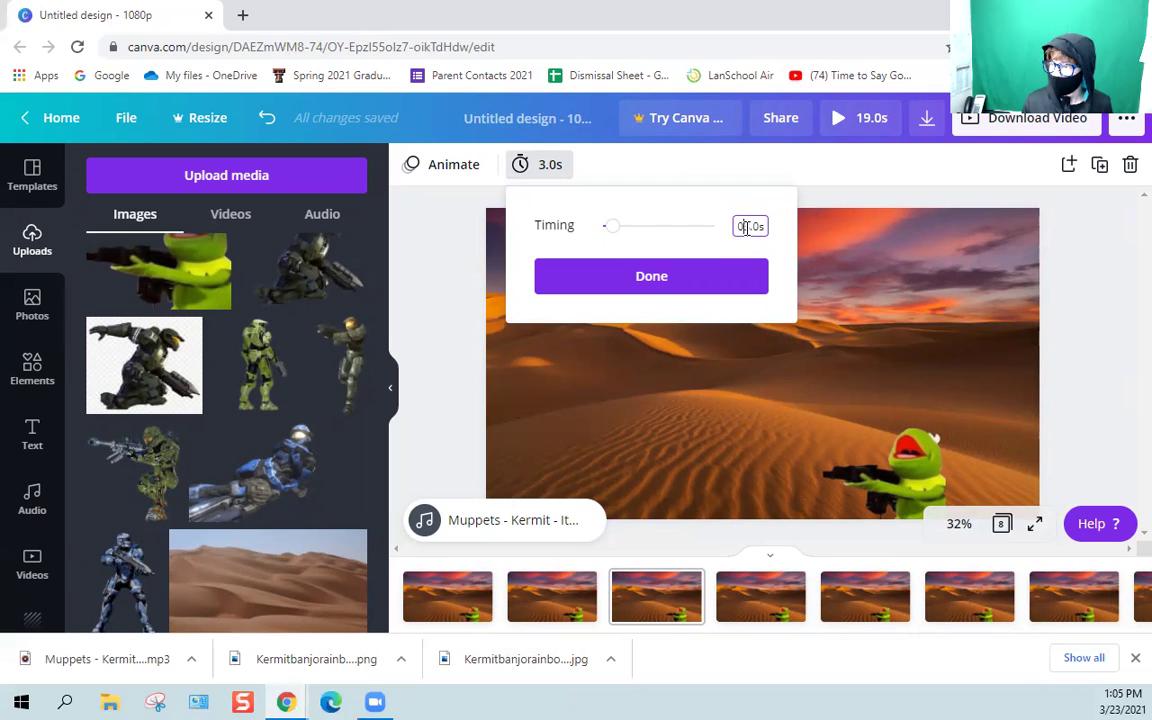
key(BackSpace)
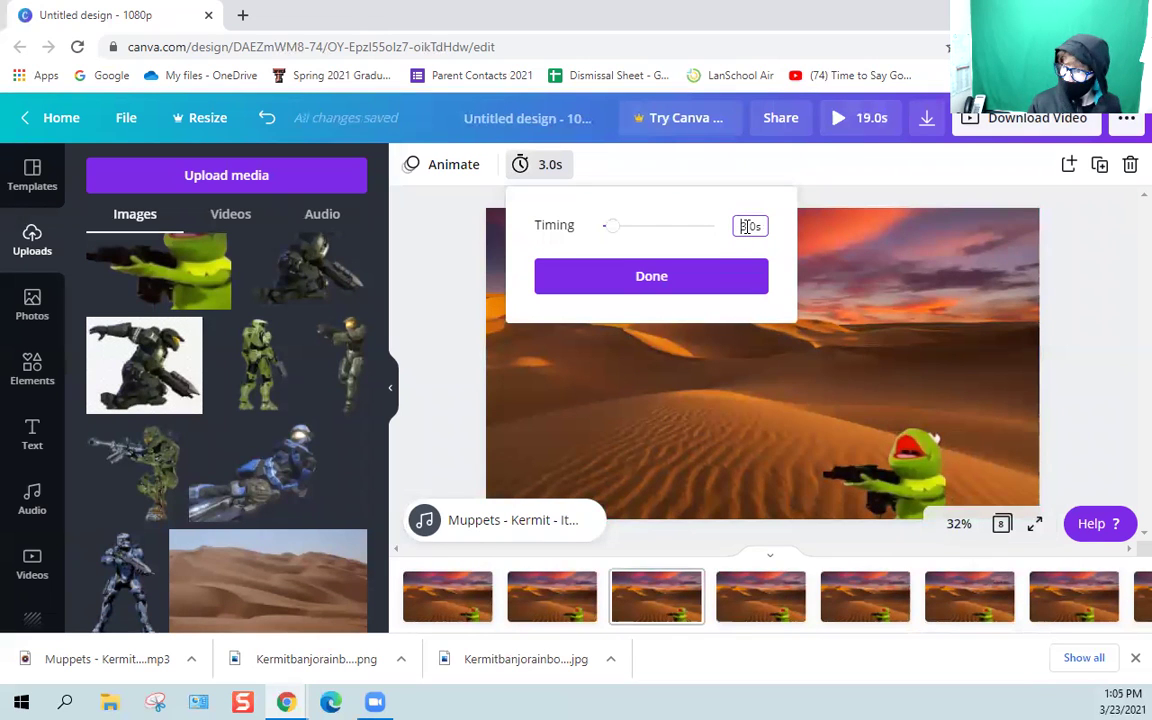
key(BackSpace)
text(0)
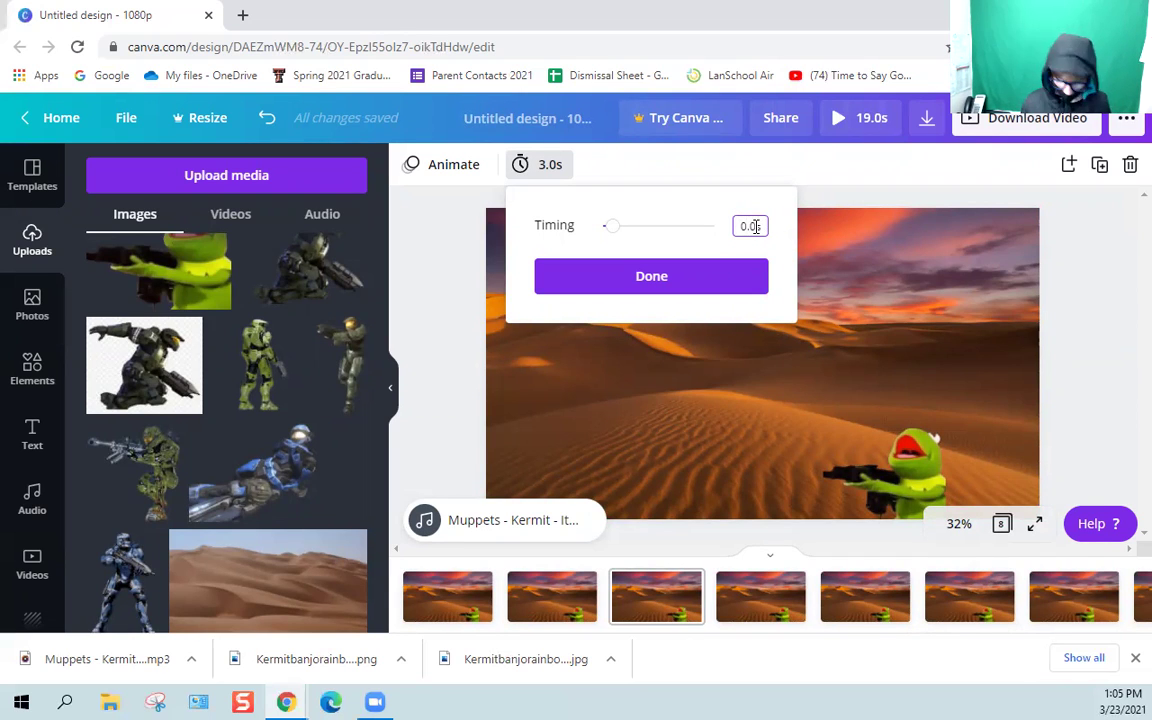
Confirm page 3 at 0.5 seconds, then set pages 4 and 5 to 0.5 seconds.
click(710, 283)
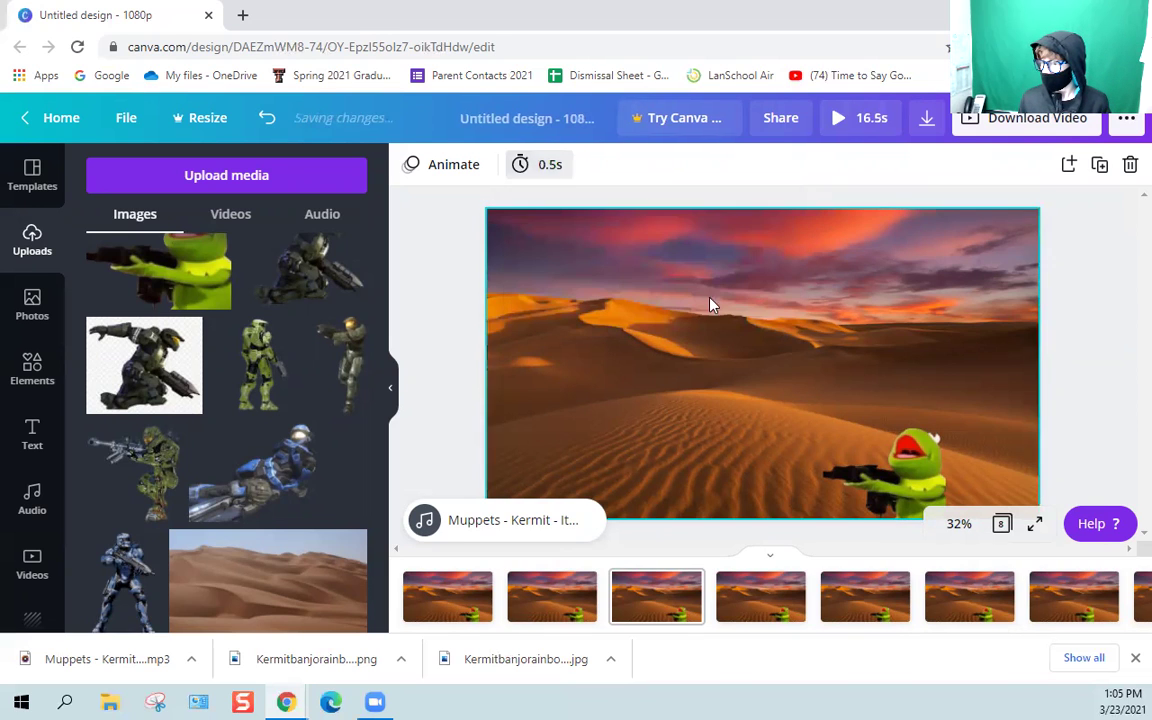
click(735, 592)
click(548, 165)
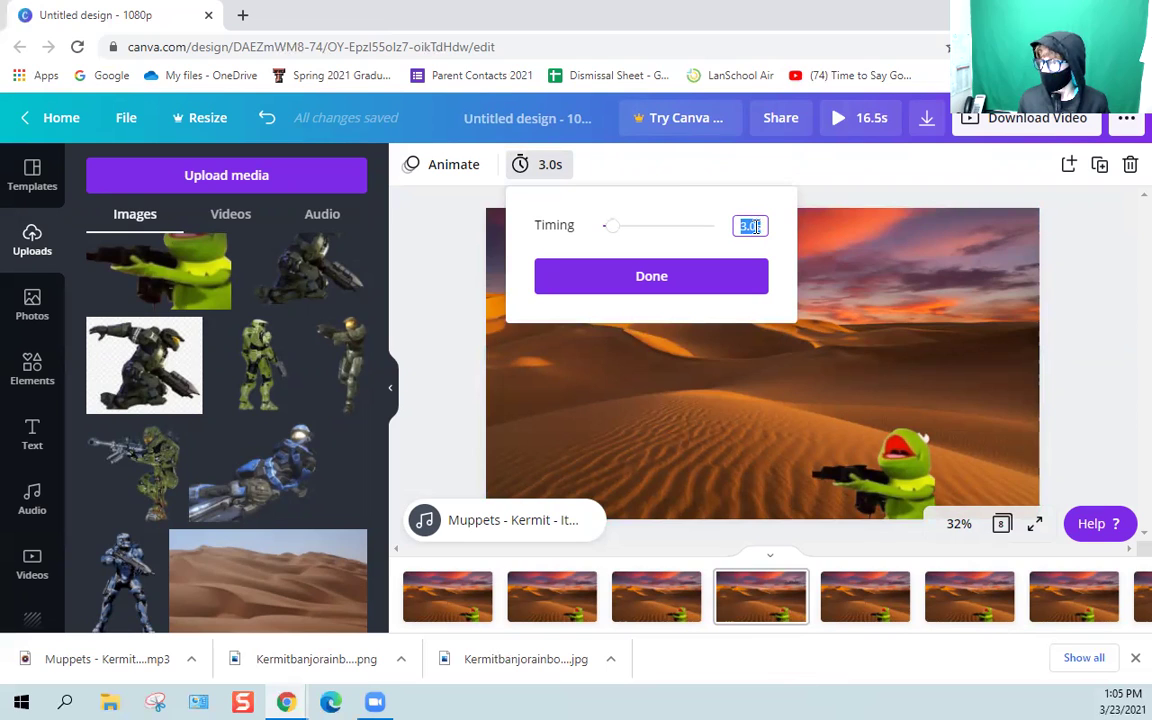
text(5)
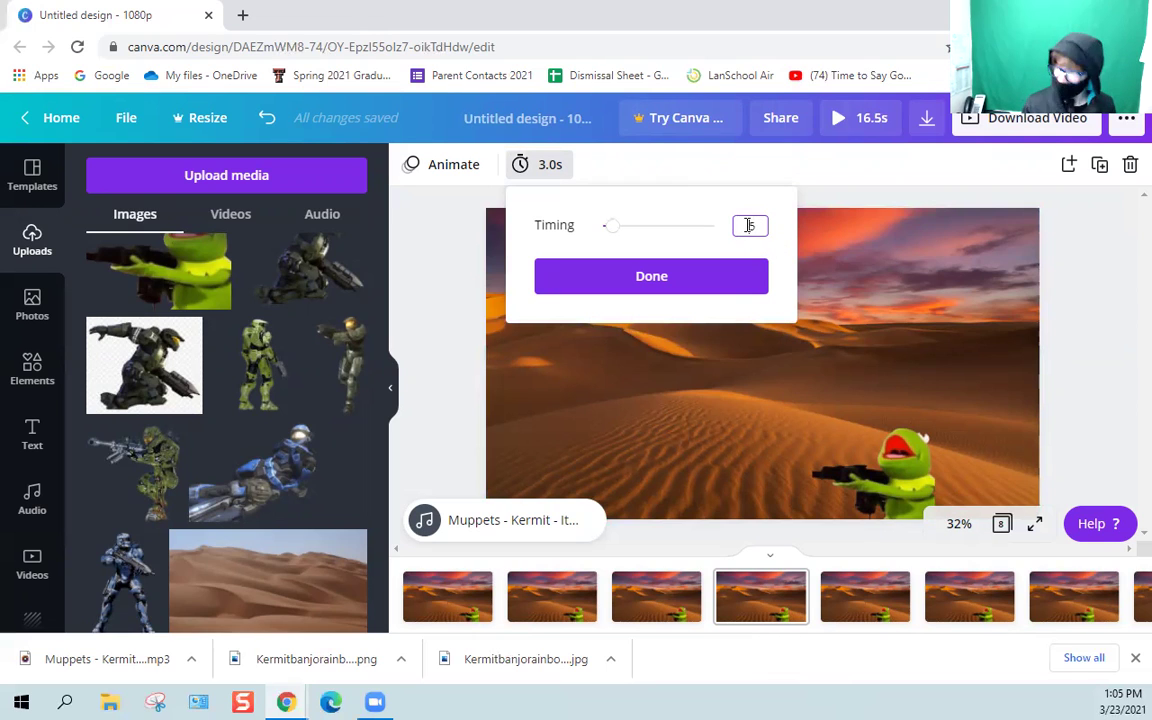
click(724, 290)
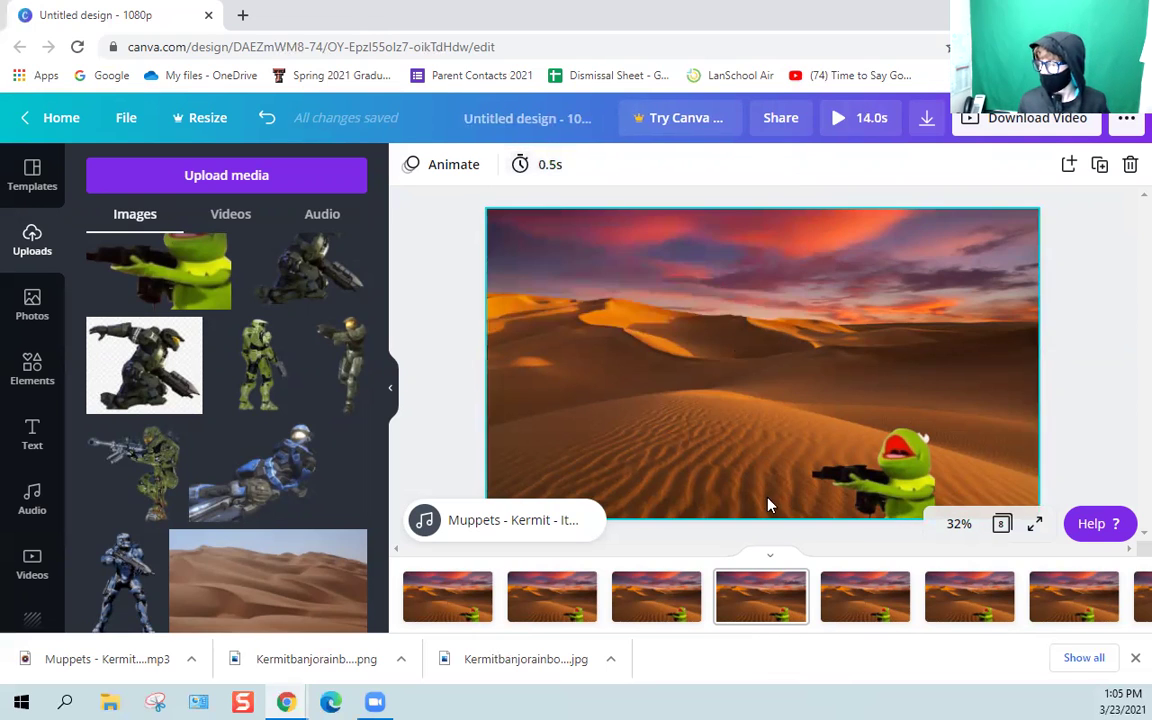
click(838, 594)
click(543, 178)
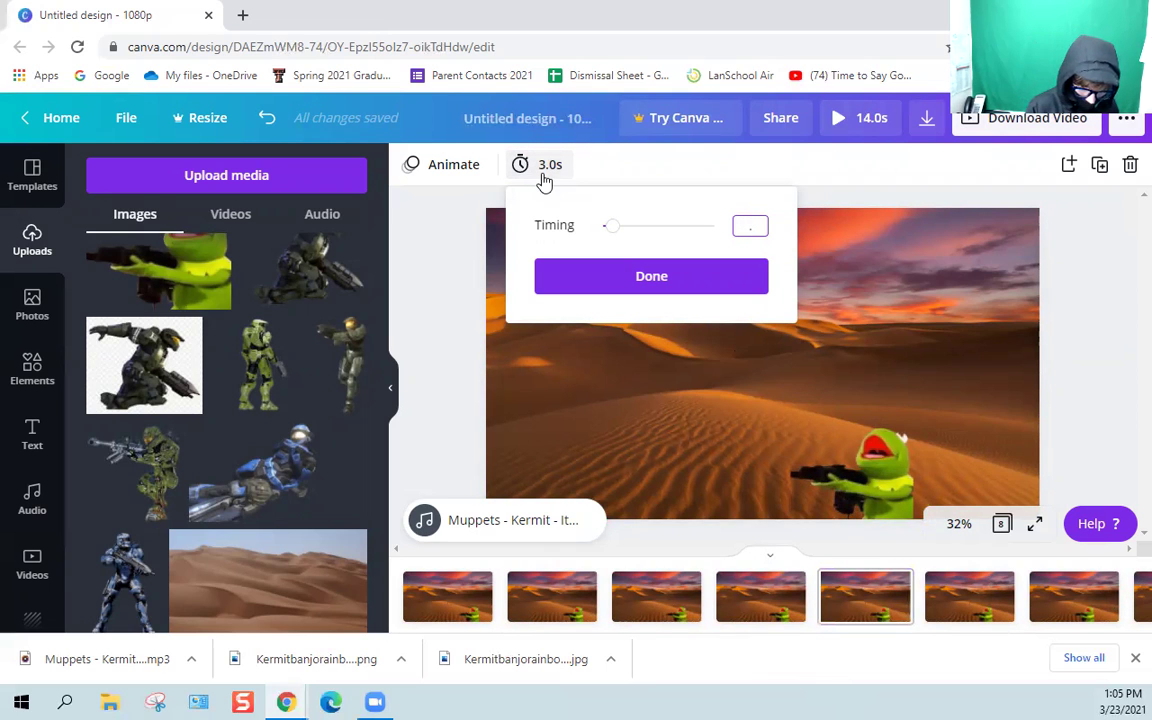
text(.5)
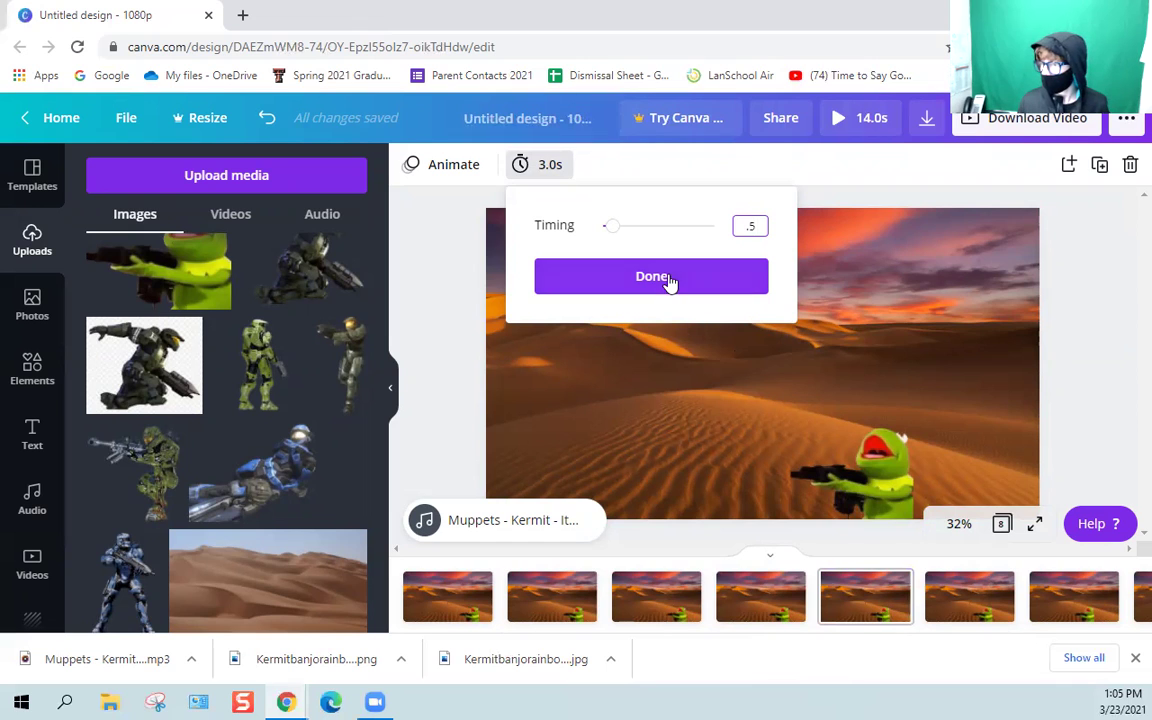
click(668, 282)
Set pages 6 and 7 to 0.5 seconds each.
click(946, 597)
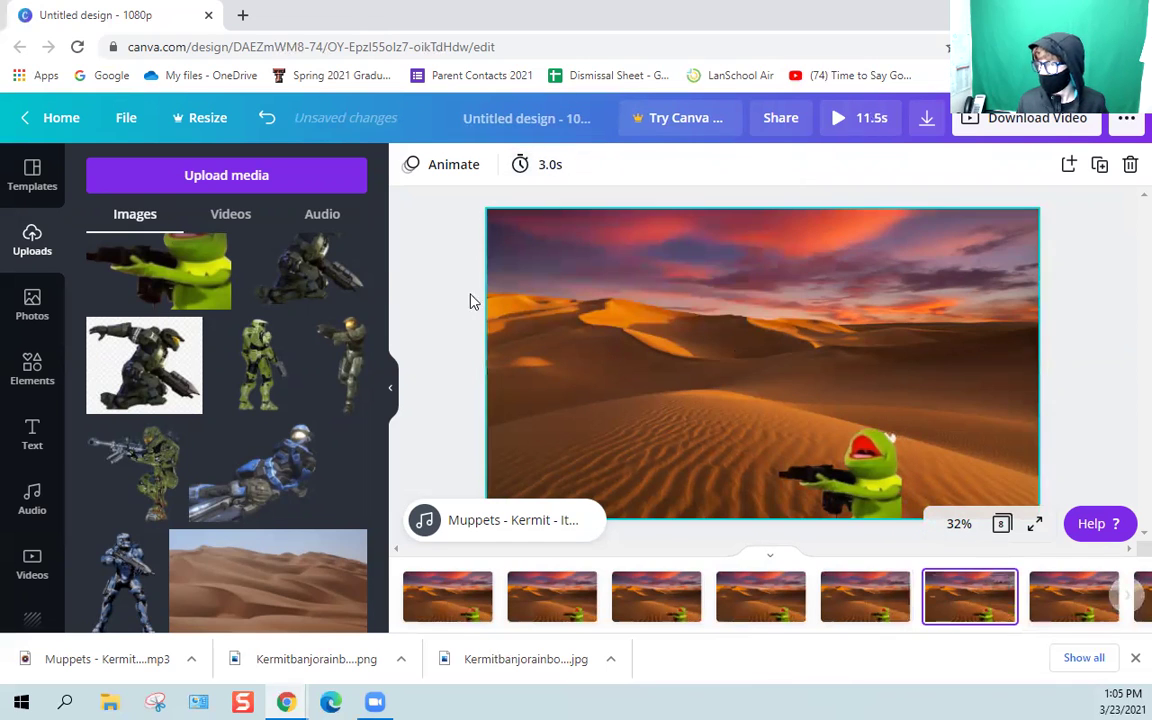
click(557, 180)
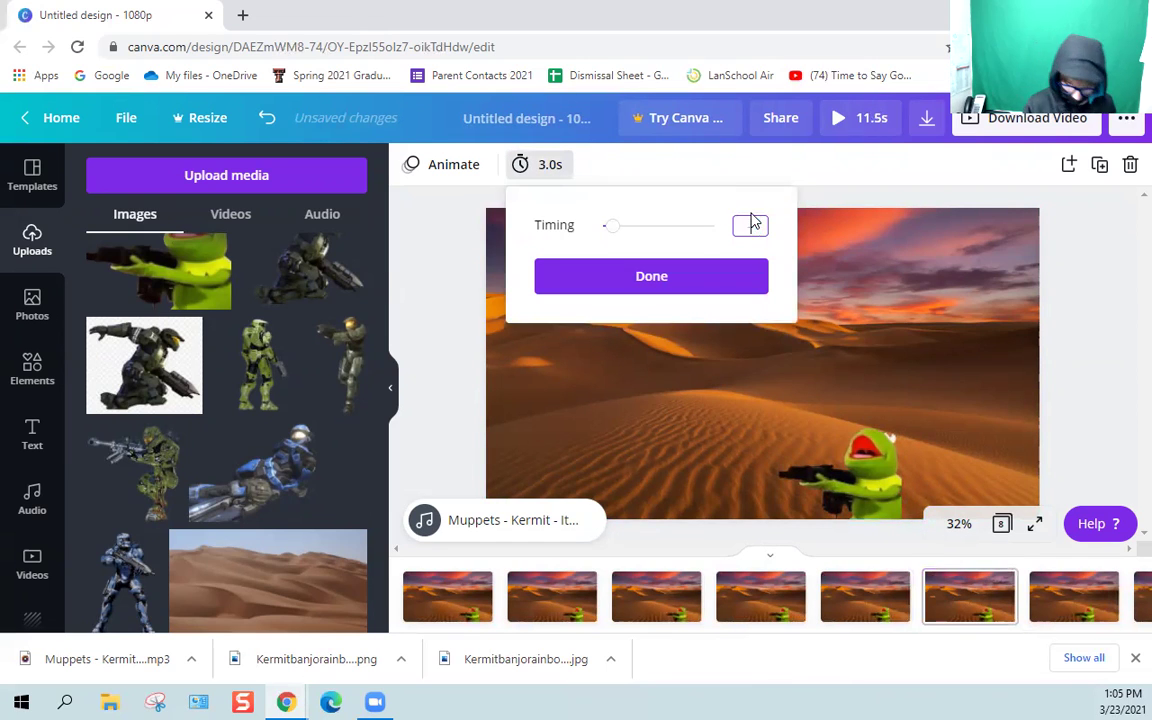
text(.)
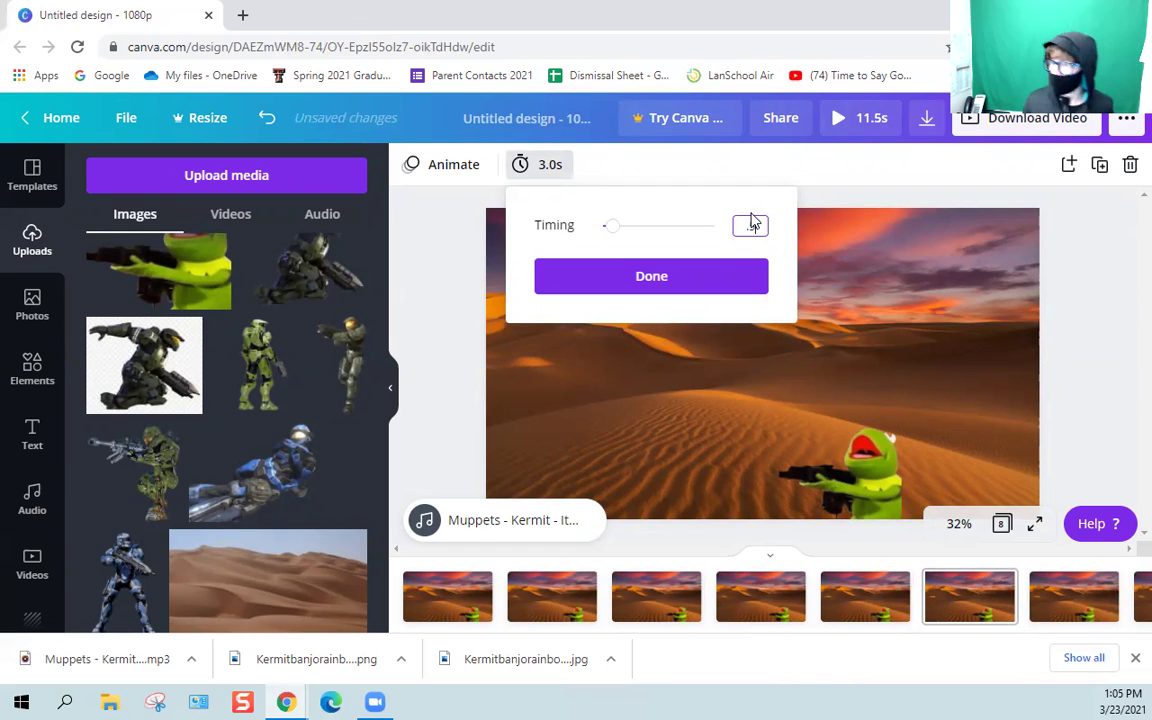
text(5)
click(717, 286)
click(1075, 600)
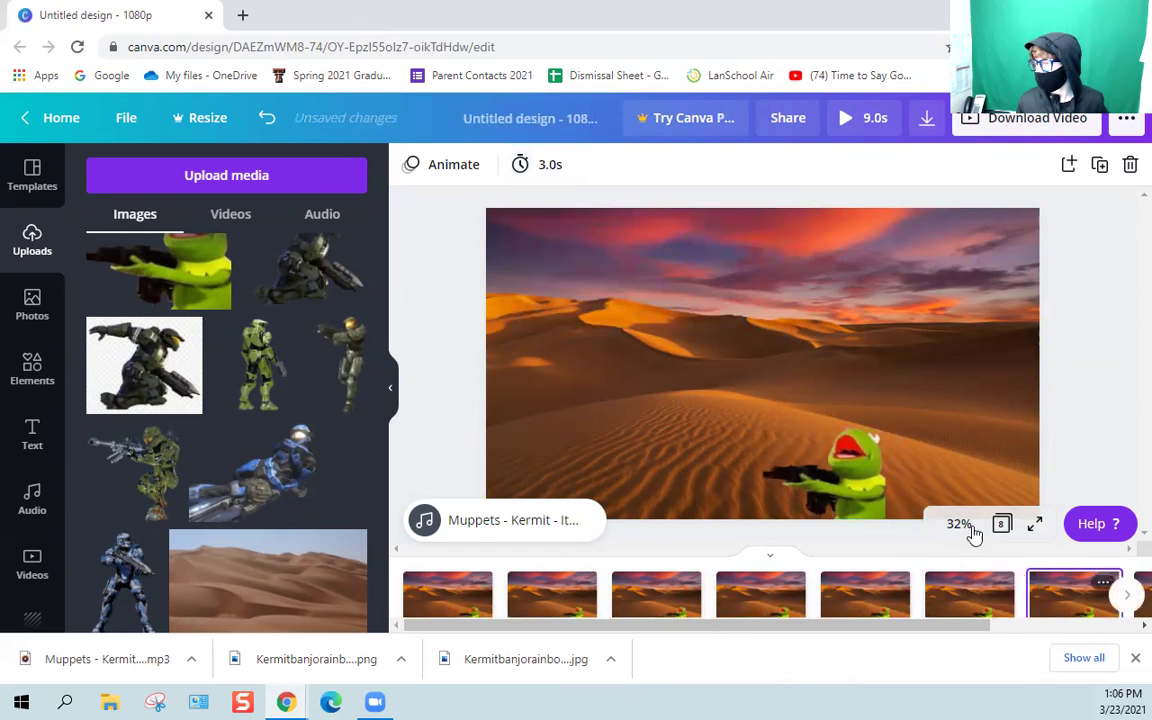
click(568, 176)
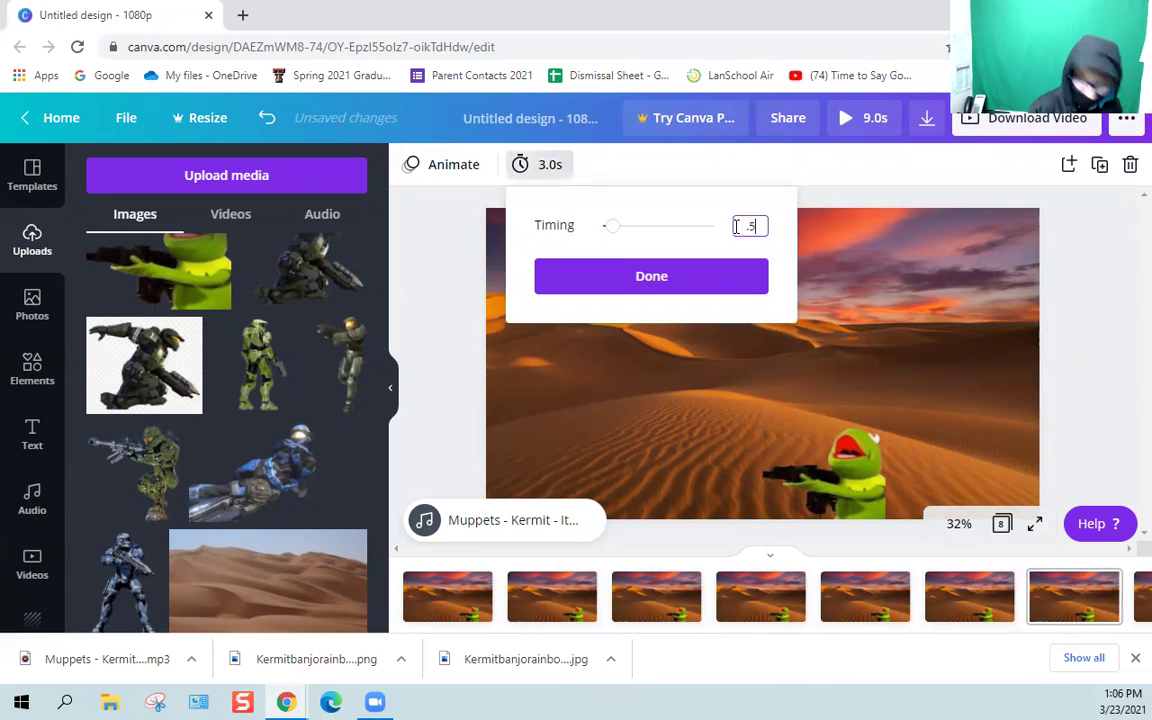
click(646, 288)
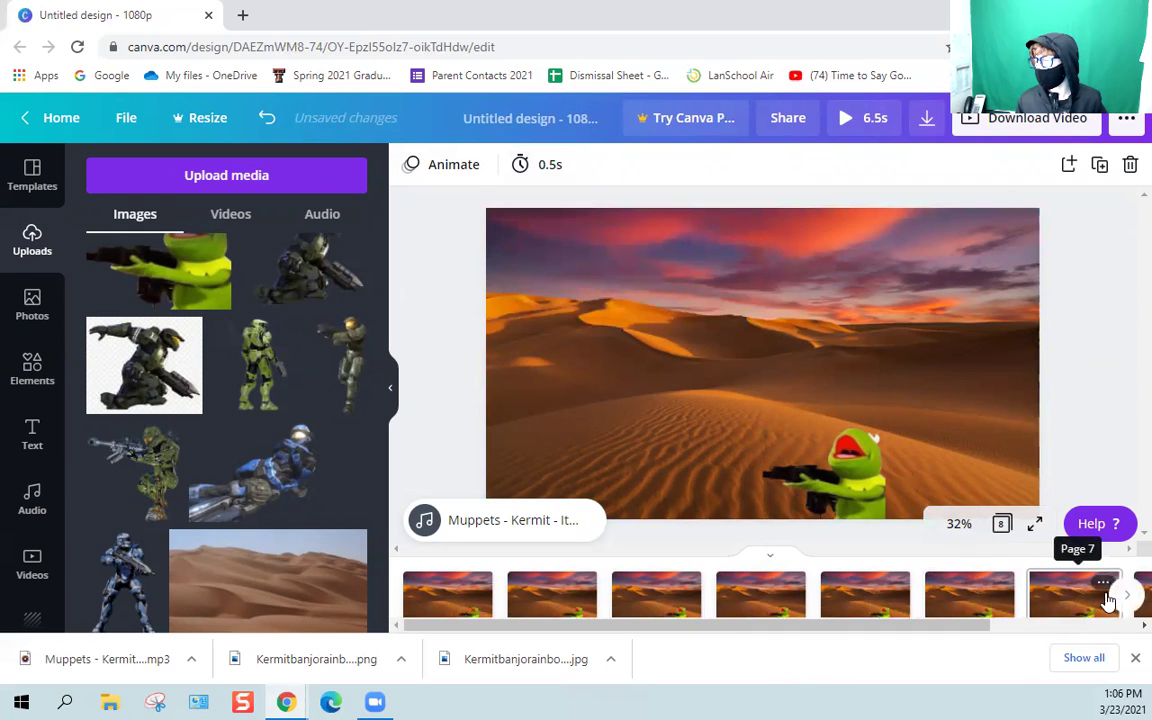
Set the last page (8) to 0.5 seconds and play the 0:04 preview.
scroll(1108, 598, right, 2)
click(988, 597)
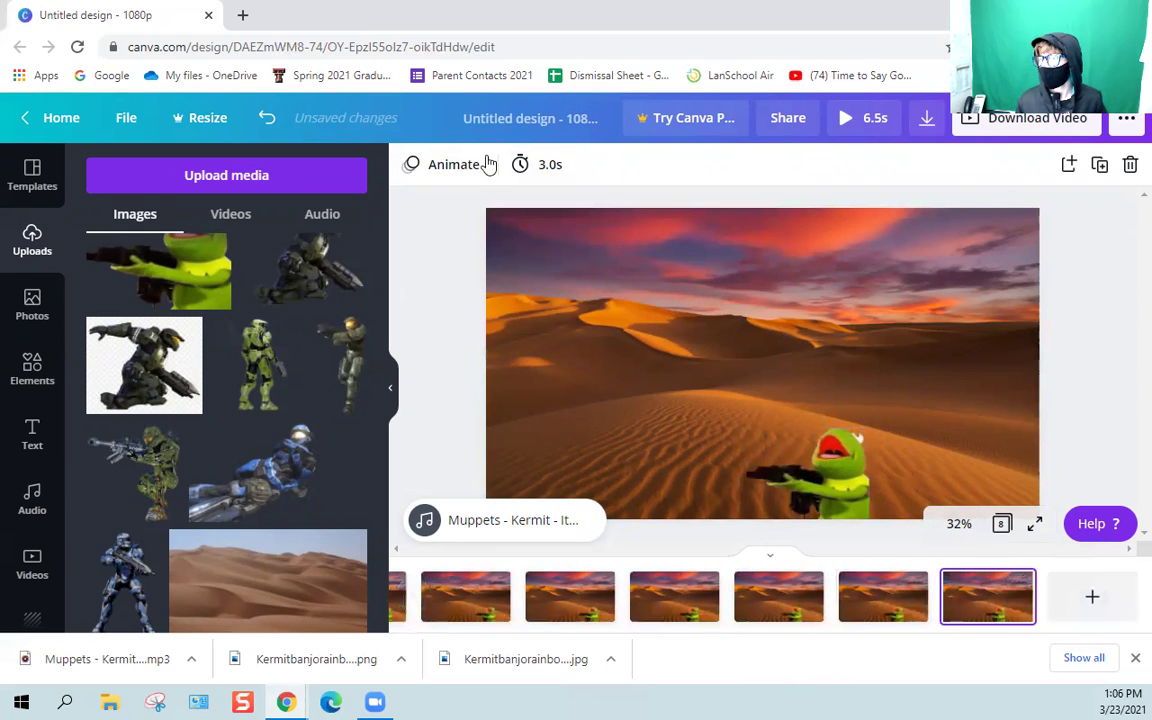
click(540, 164)
click(750, 227)
text(0.5s)
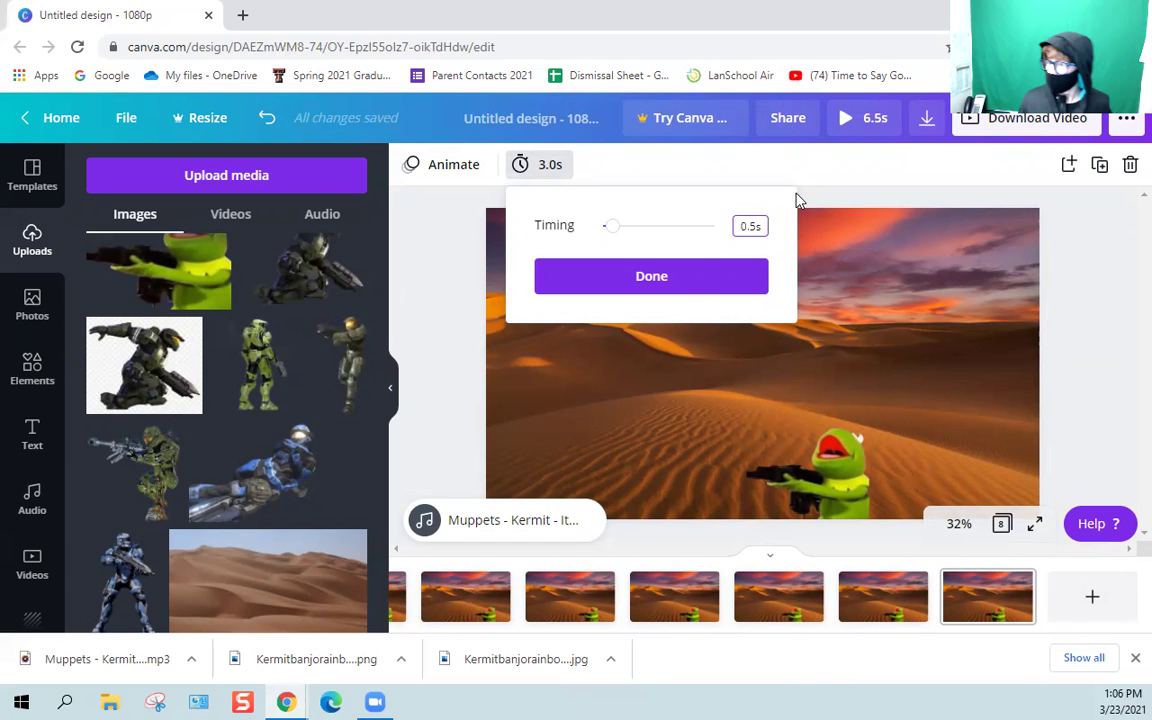
click(689, 285)
click(872, 117)
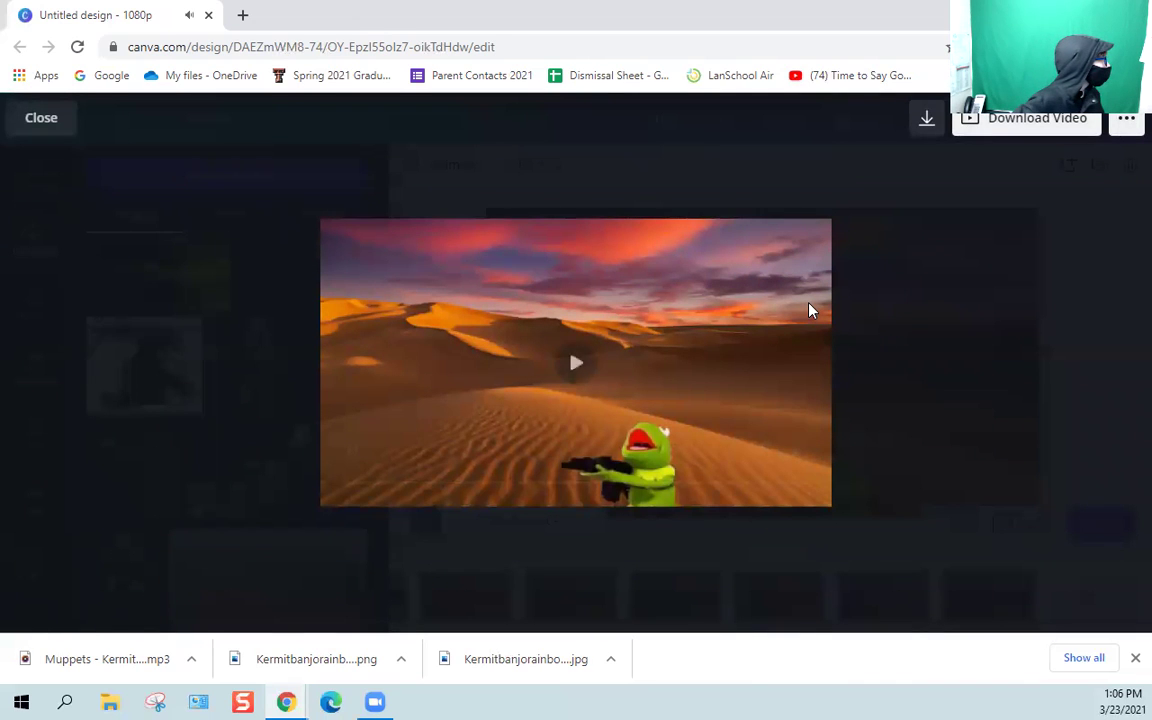
Duplicate the last page twice, shifting Kermit slightly left on the newest copy.
key(Escape)
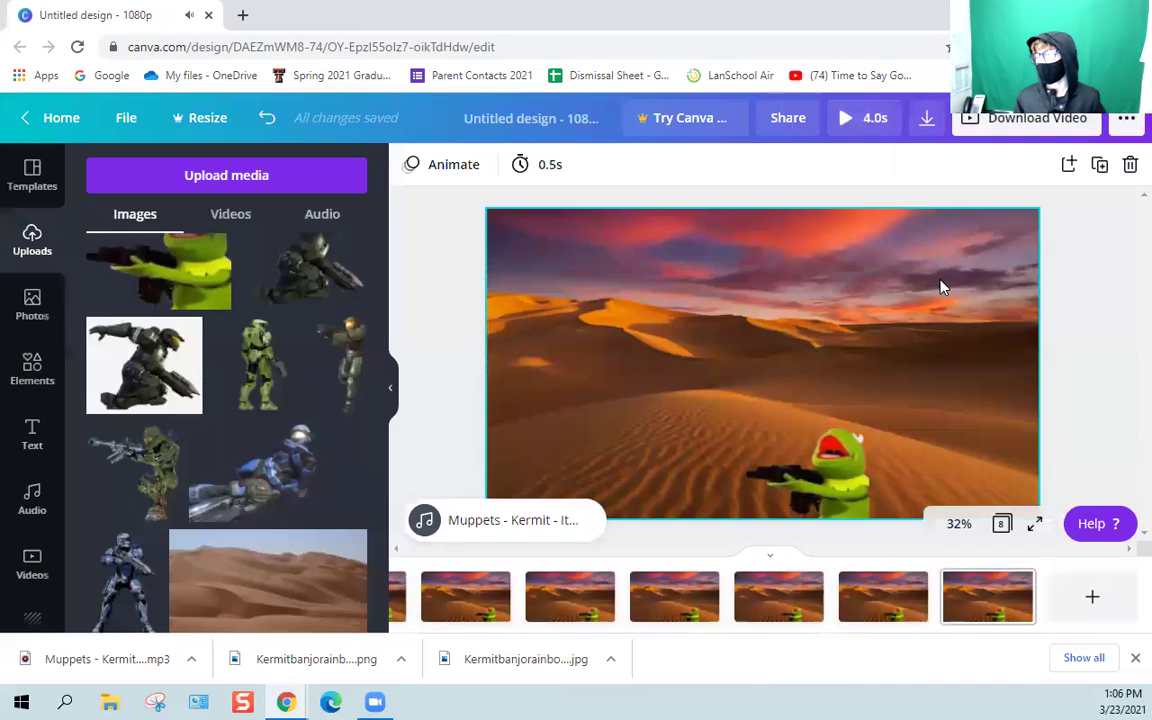
click(1016, 582)
click(1020, 462)
click(815, 470)
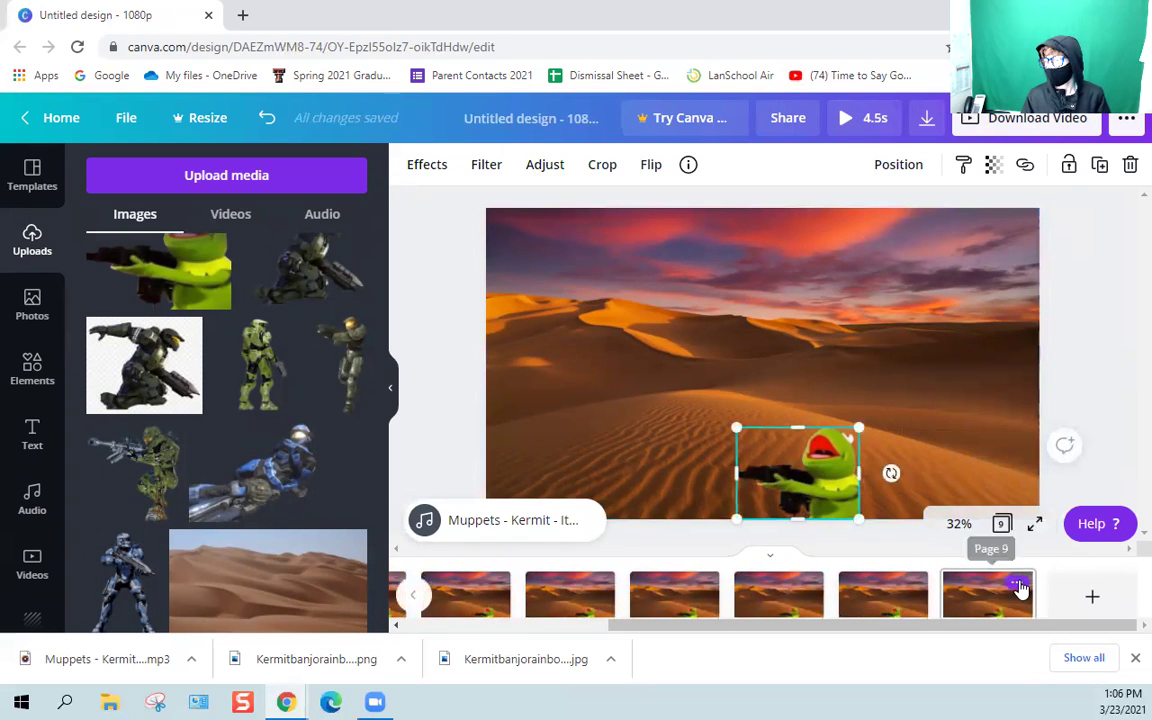
click(1016, 584)
click(1000, 466)
click(830, 470)
drag(830, 470, 809, 470)
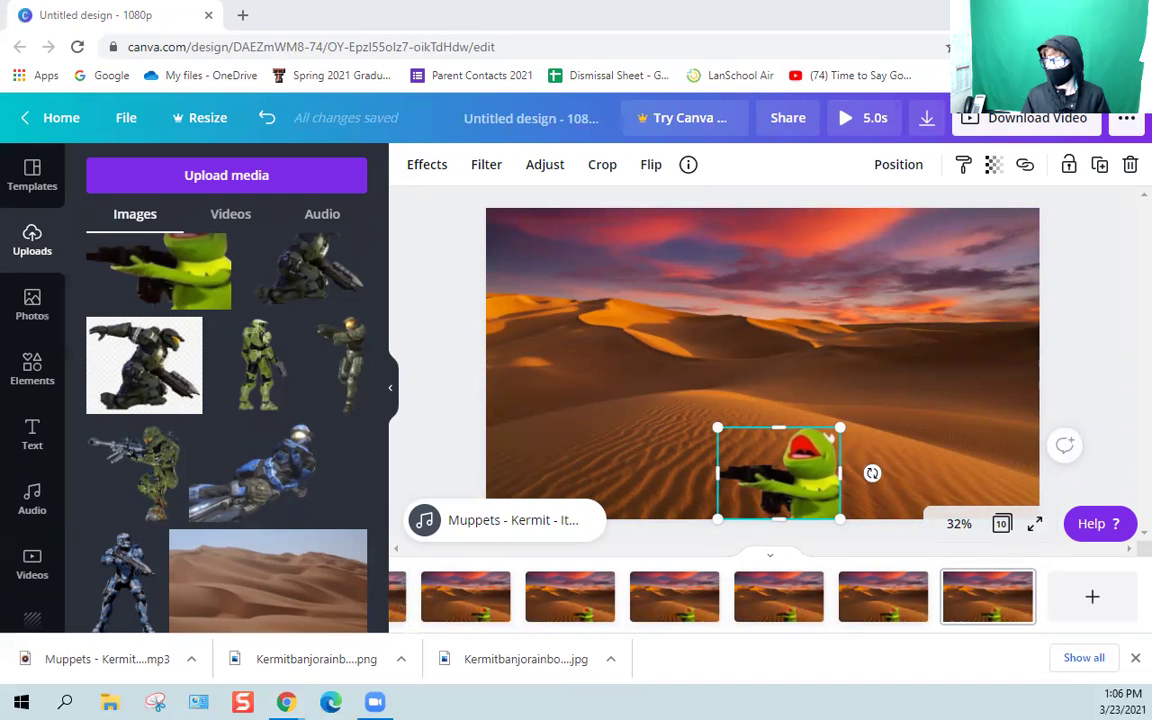
Add two more duplicates with Kermit nudged further left each time, then preview the 12 pages.
click(1017, 583)
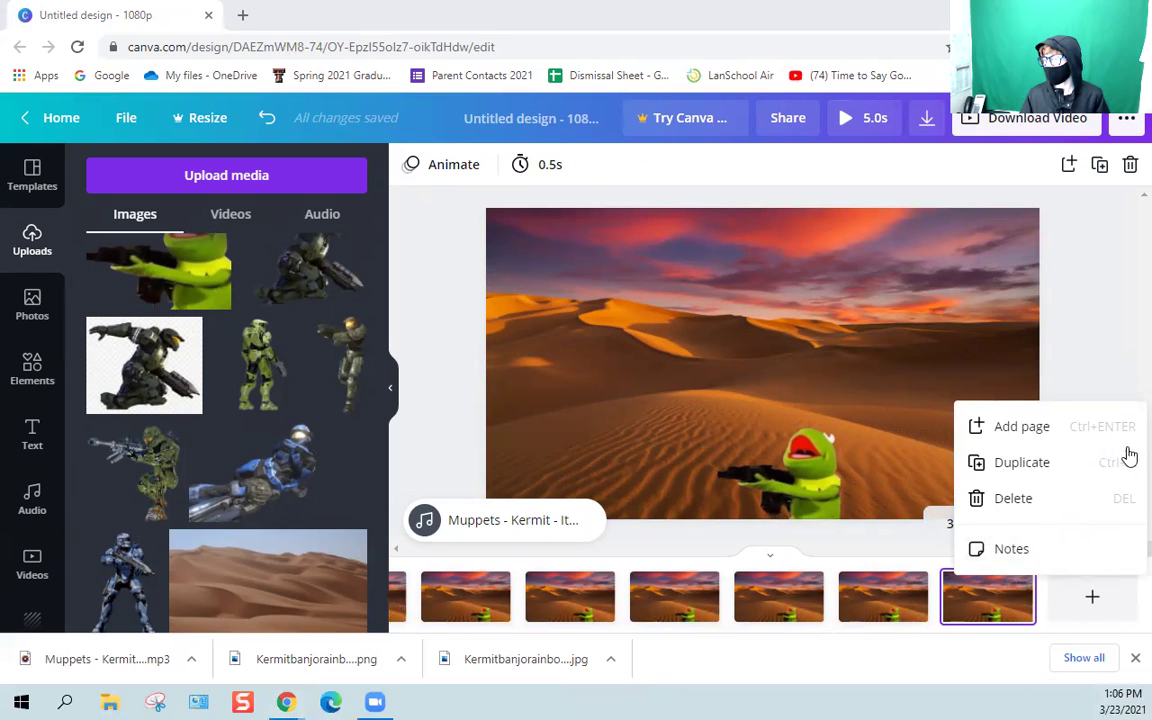
click(1000, 465)
click(768, 466)
drag(771, 465, 743, 455)
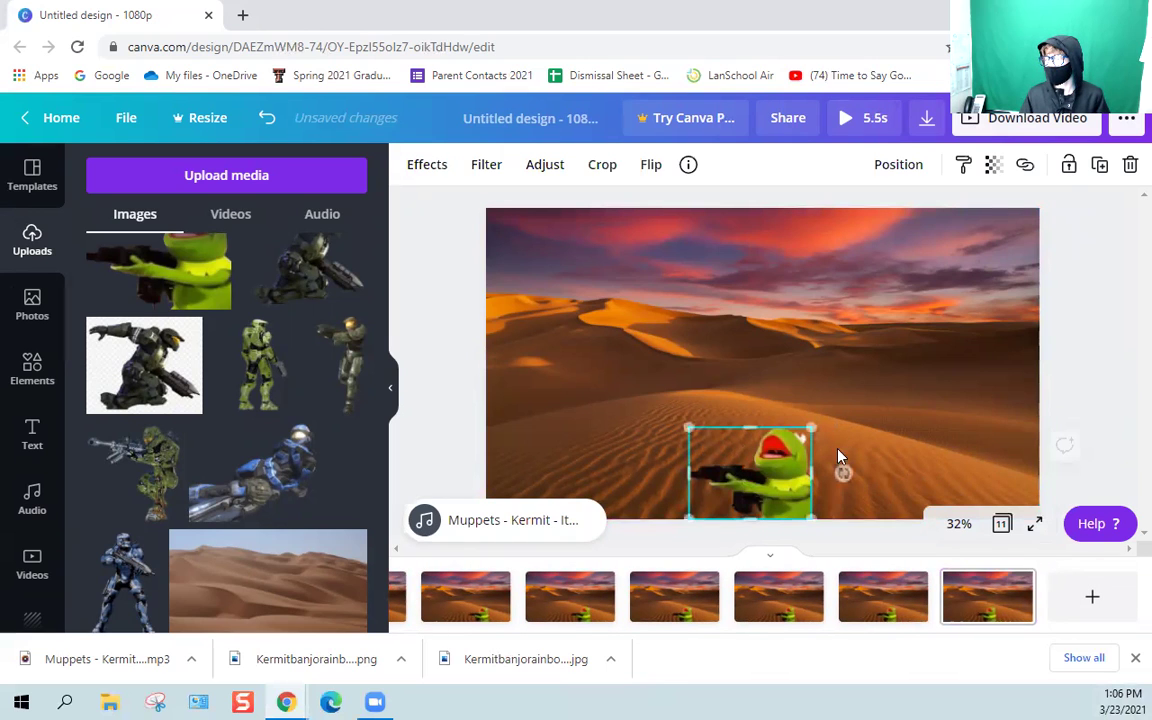
click(1018, 584)
click(1018, 584)
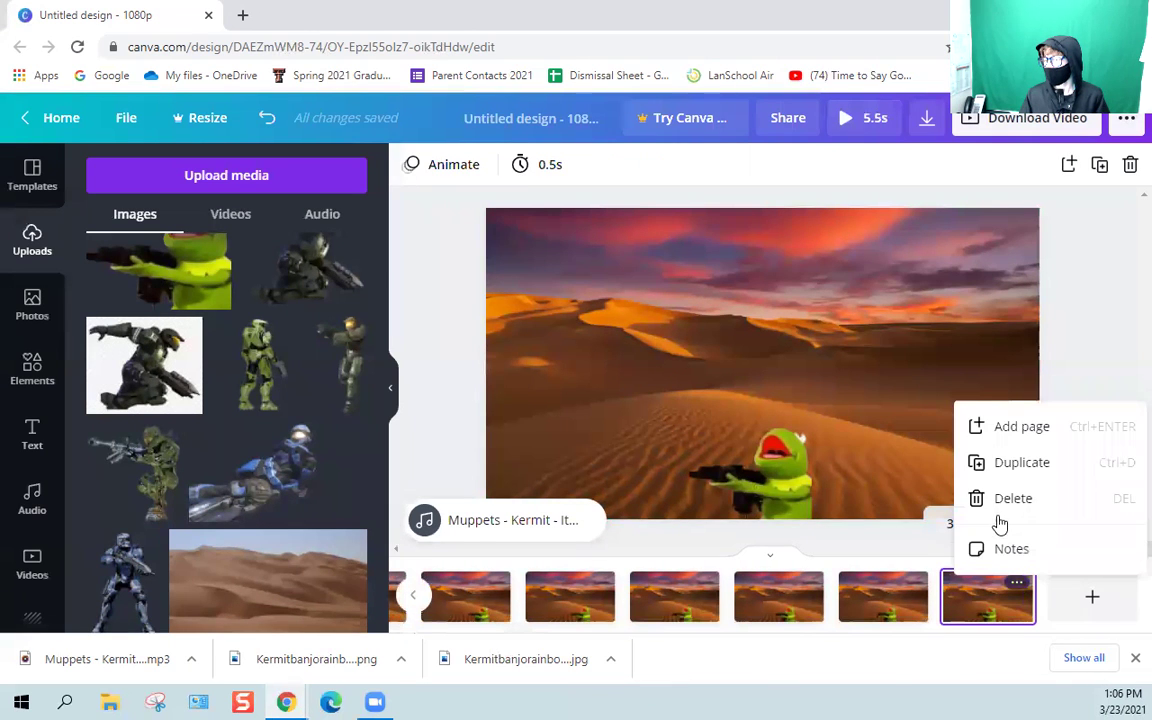
click(1015, 465)
drag(778, 480, 757, 480)
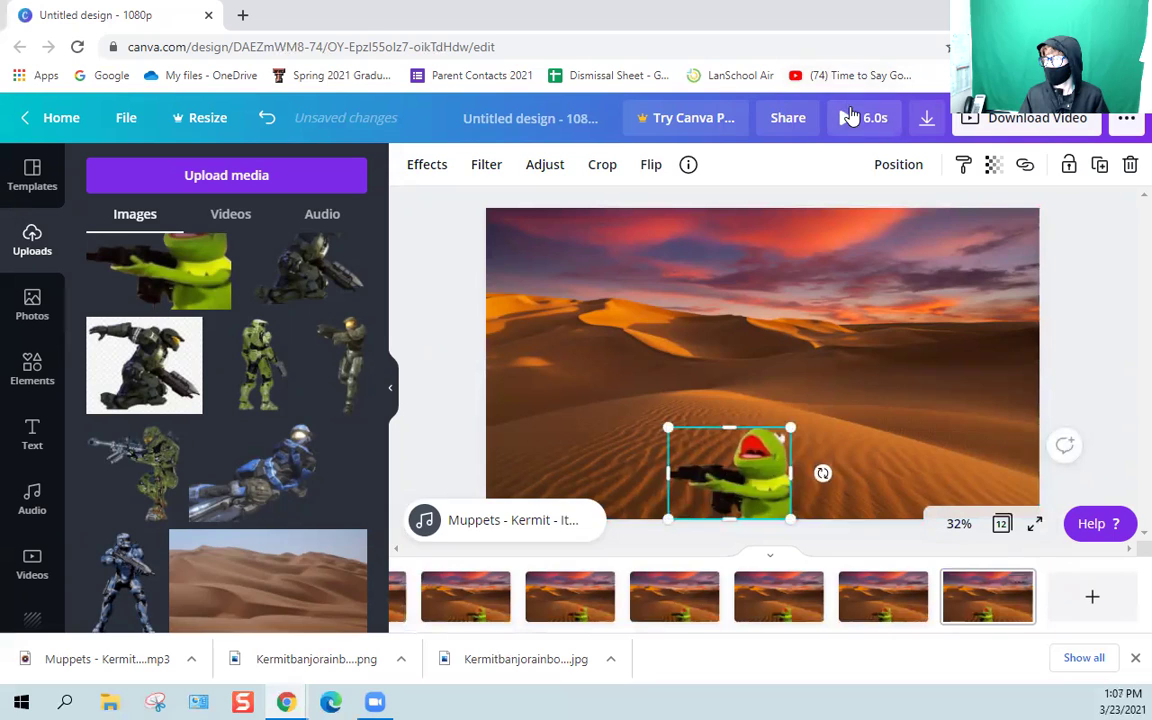
click(846, 118)
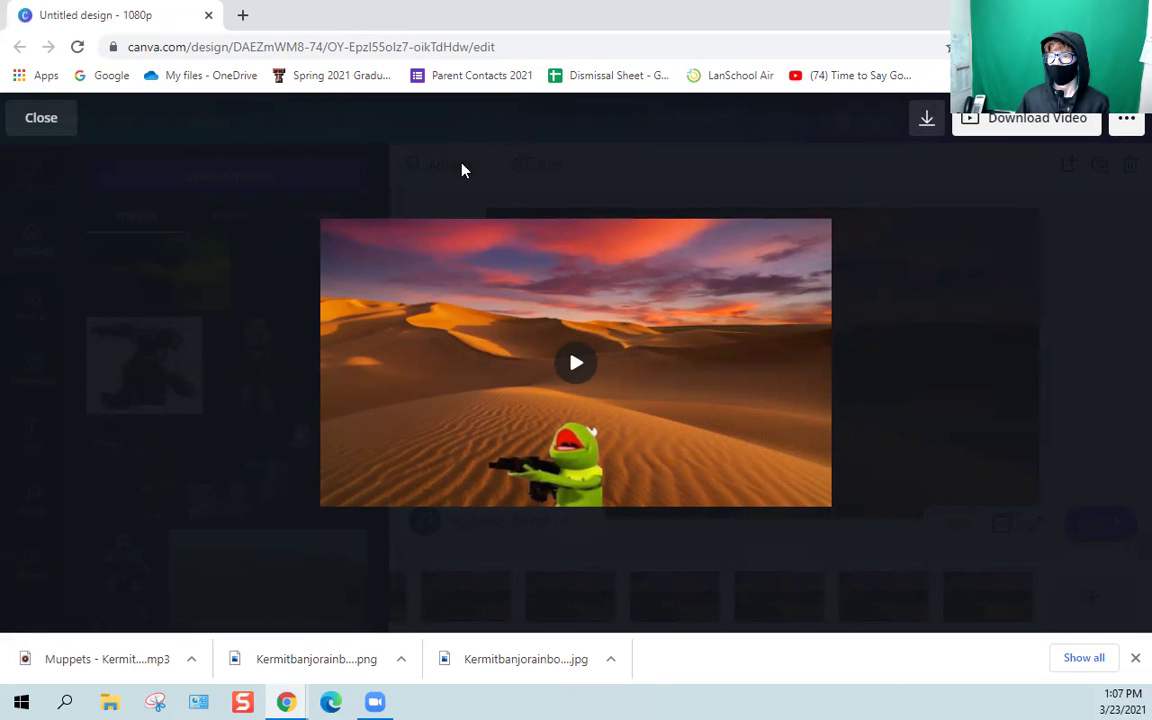
Close the 6.0s video preview and open a new Chrome tab.
click(43, 116)
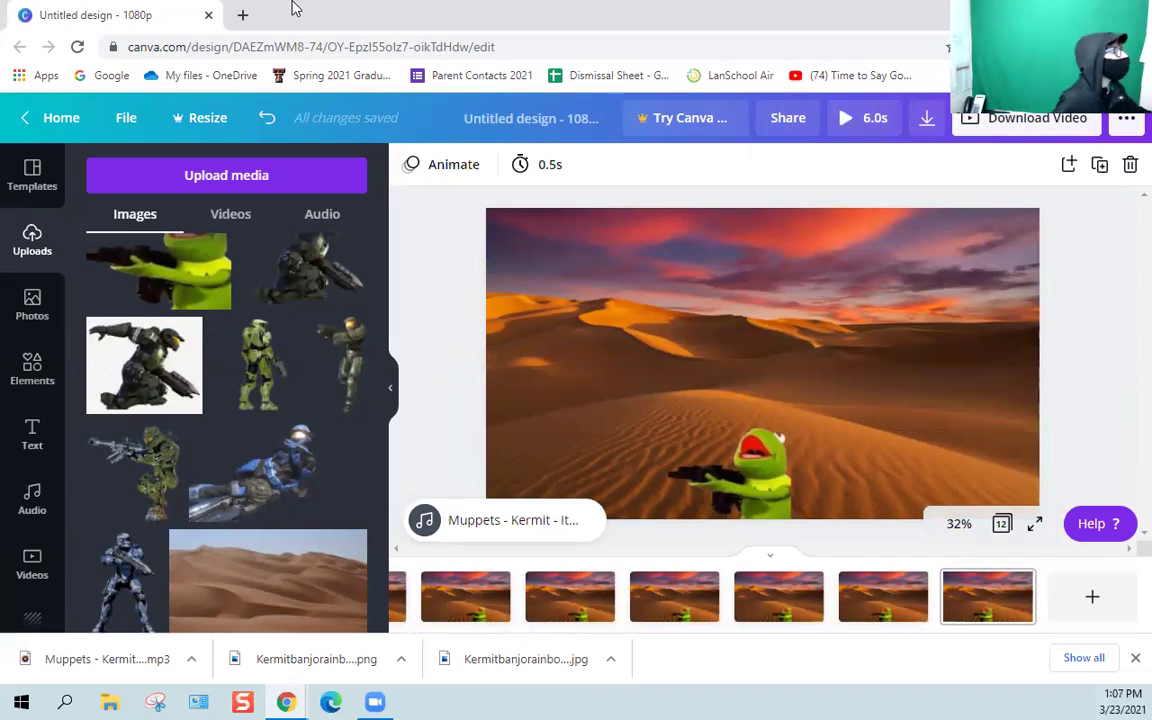
click(243, 15)
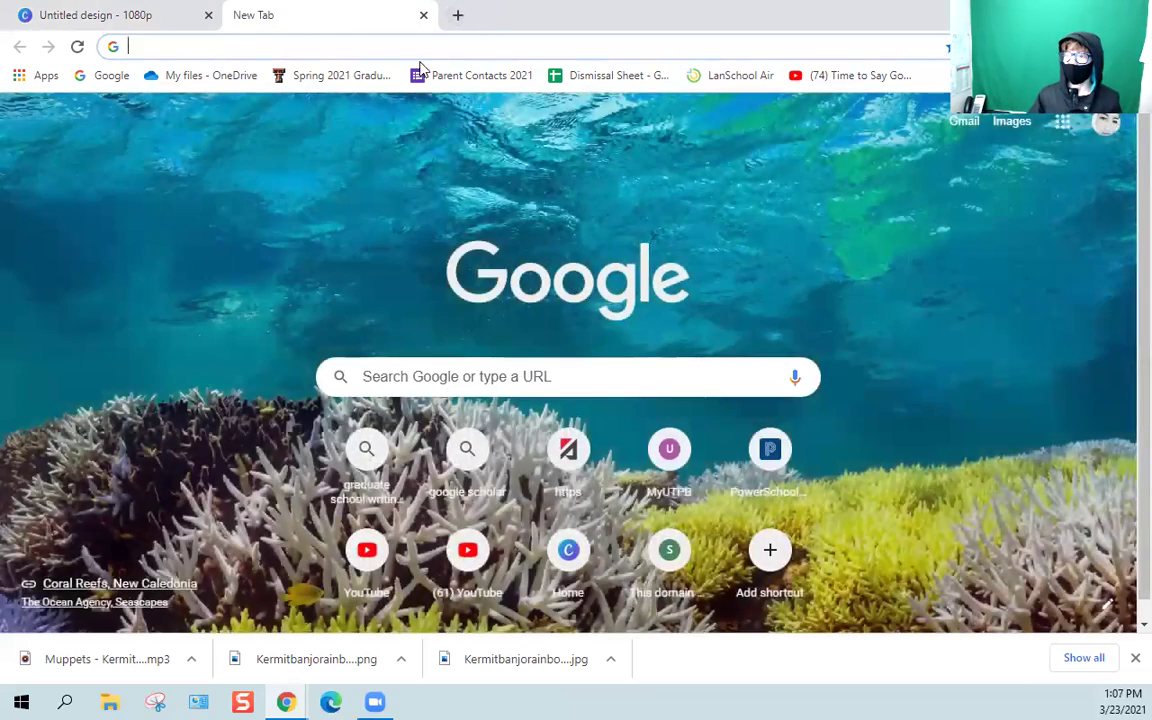
Search Google for 'powerschool' and open the powerschool.com result.
text(po)
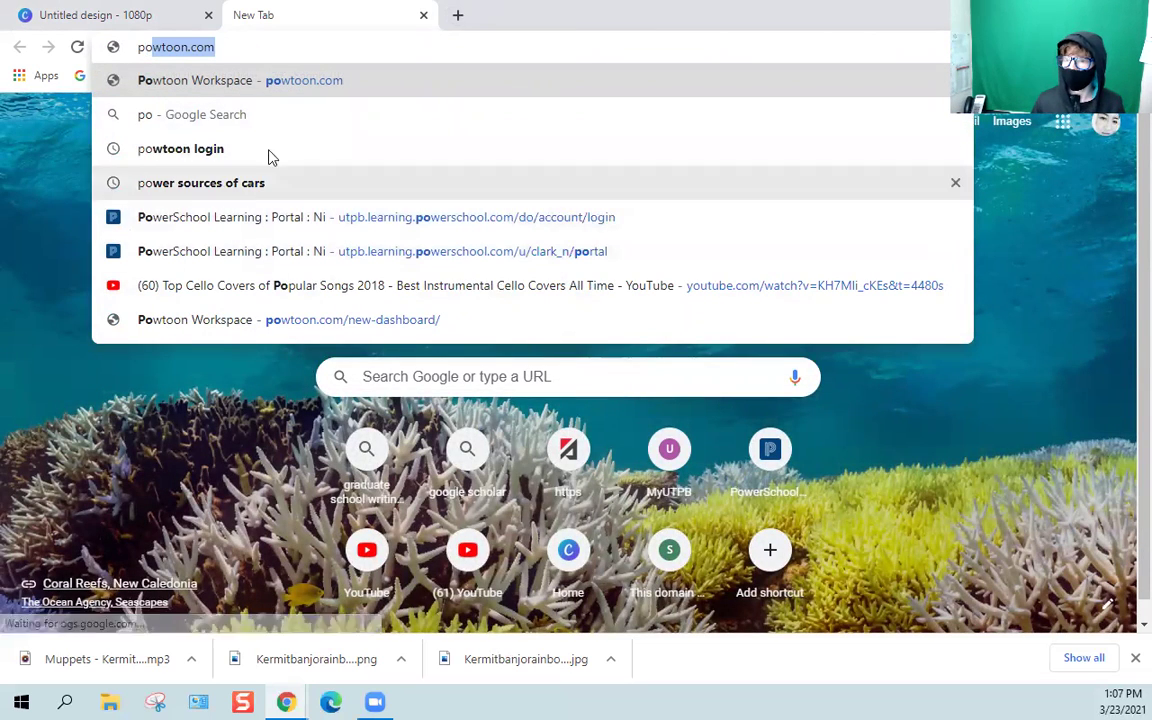
text(werschool)
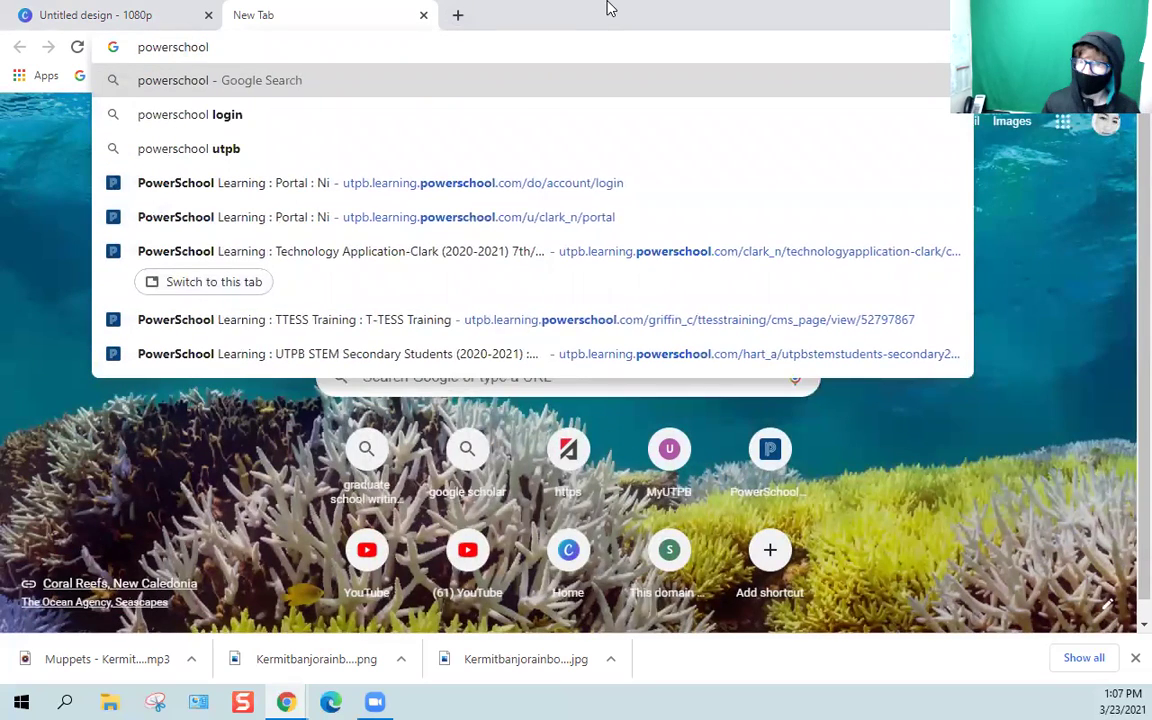
key(Return)
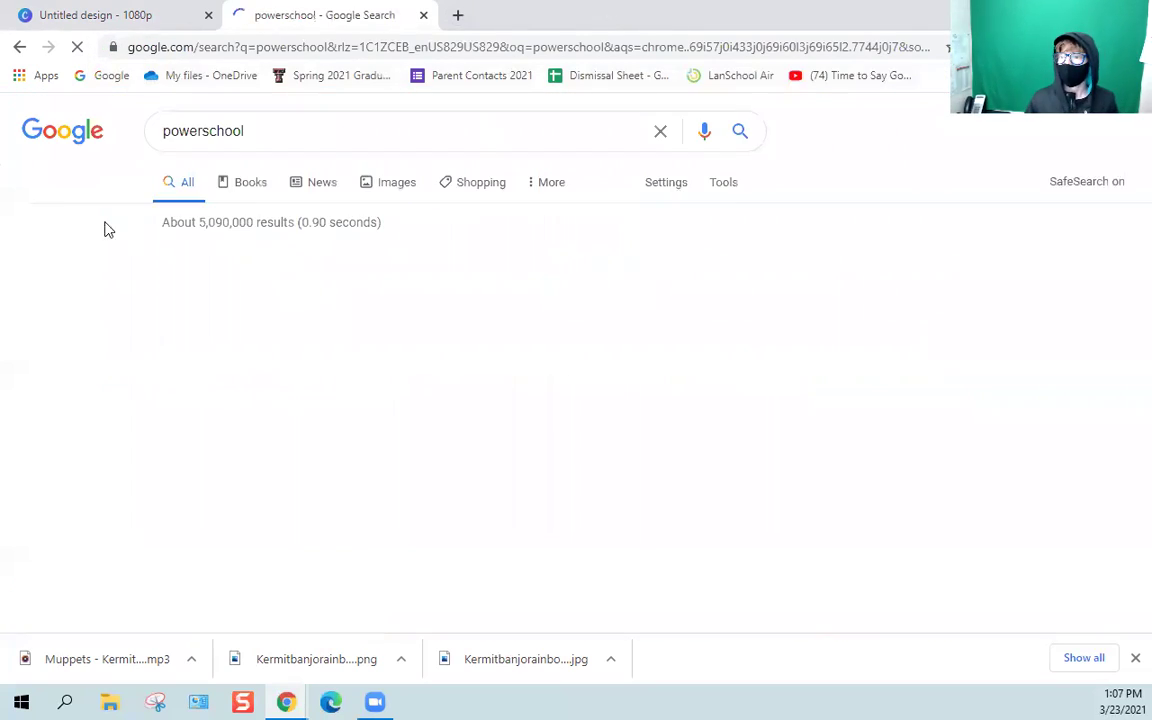
click(257, 288)
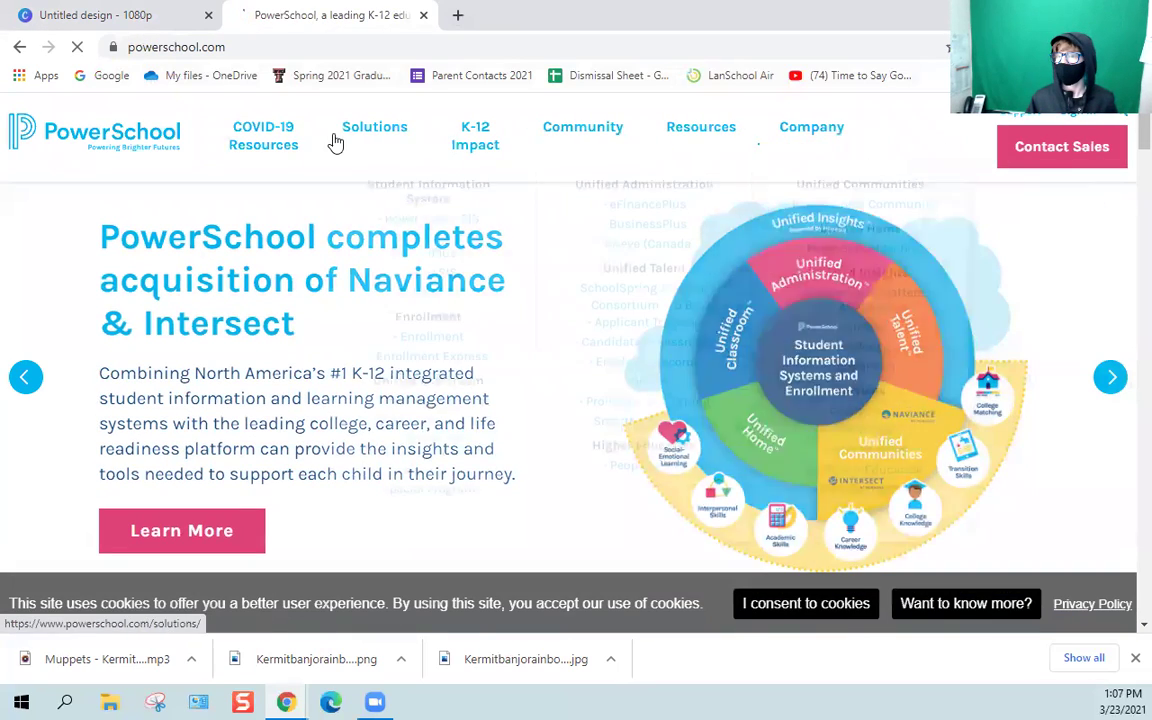
Go back to the results, open PowerSchool's Sign-In page, and launch the Learning login in a new tab.
click(20, 47)
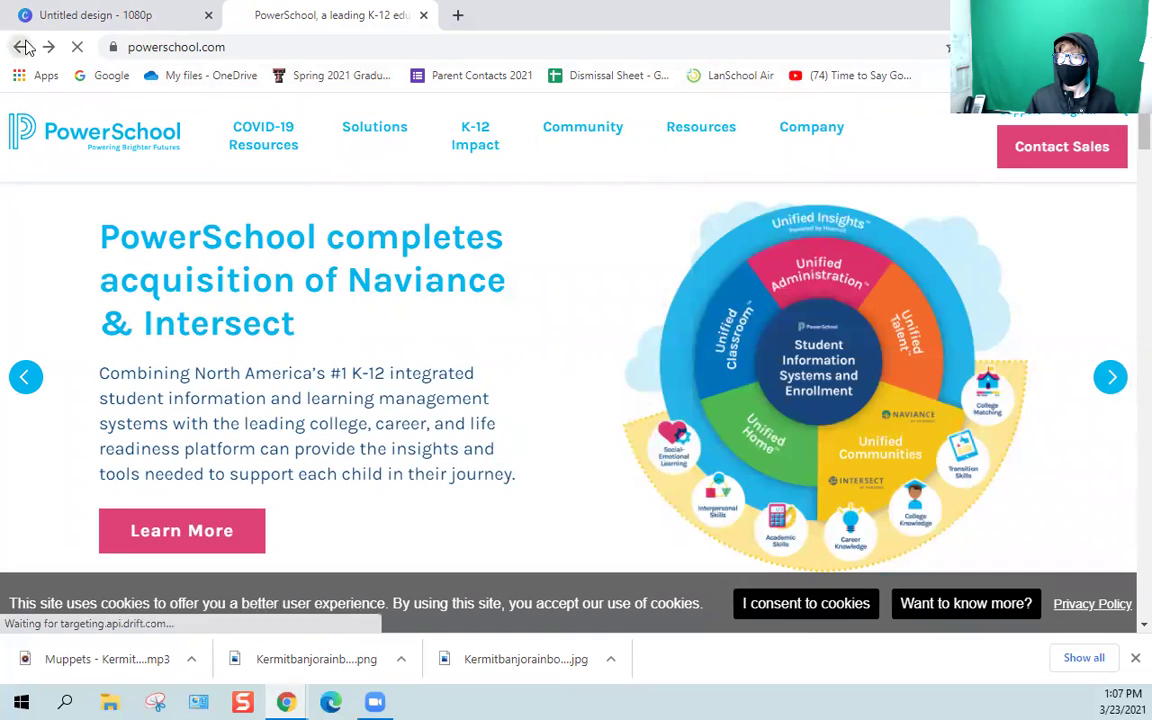
click(214, 358)
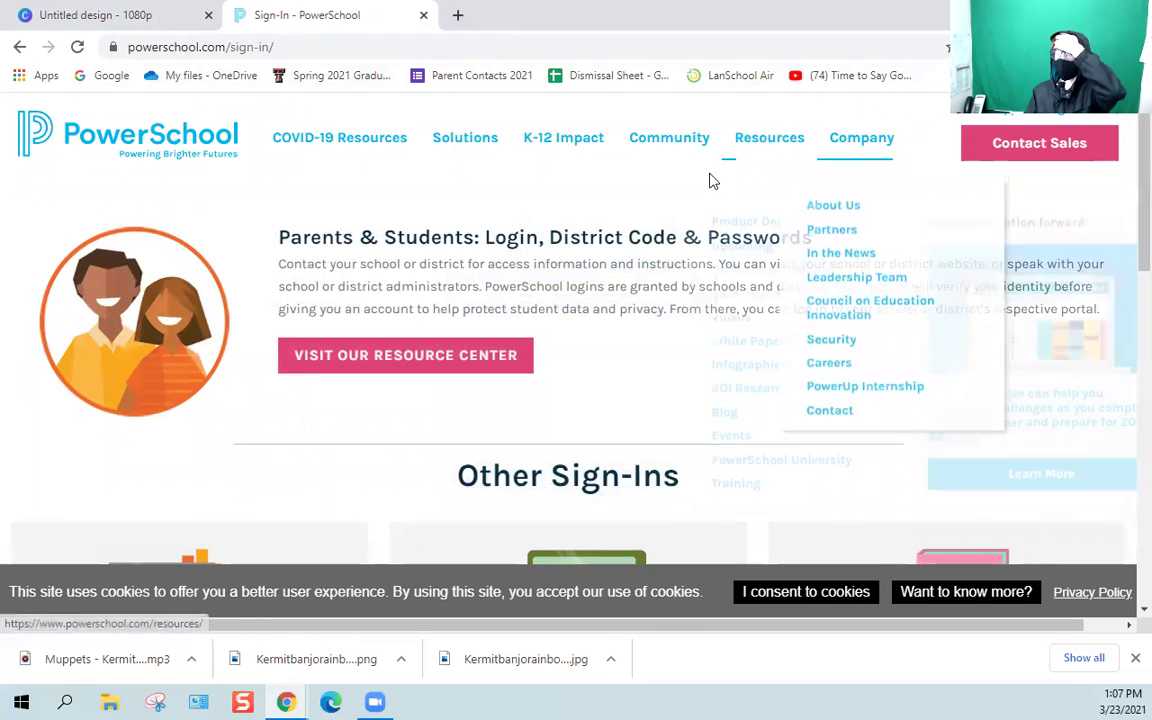
scroll(648, 298, down, 4)
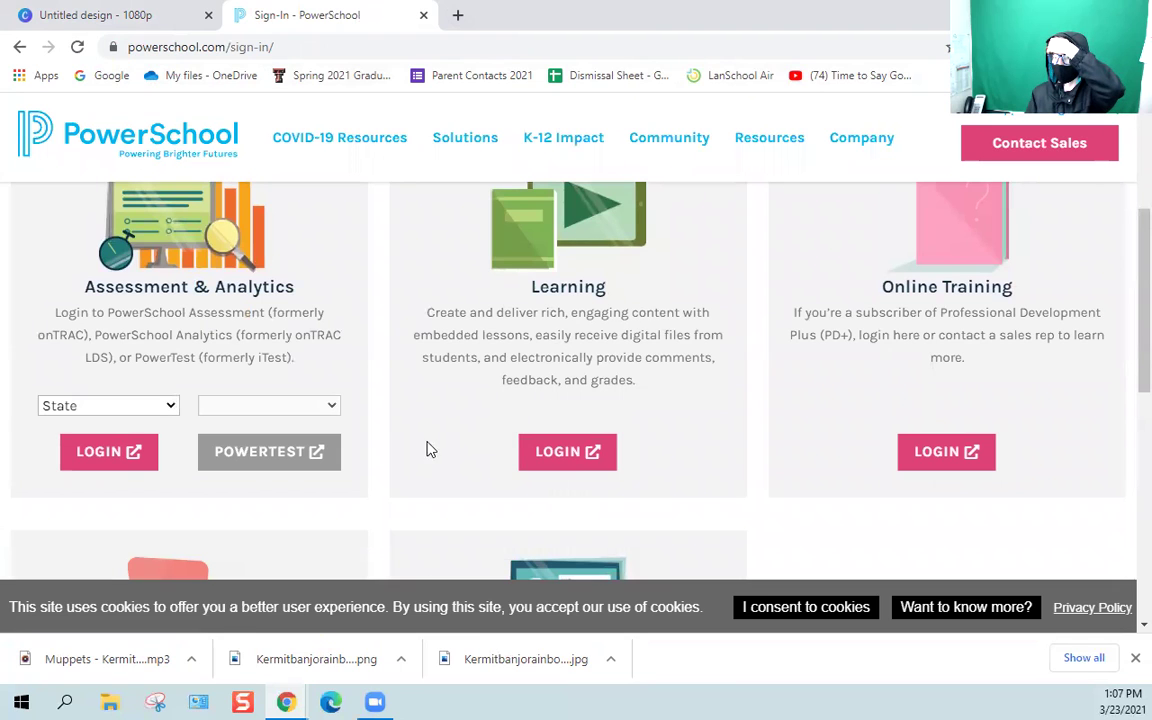
click(555, 453)
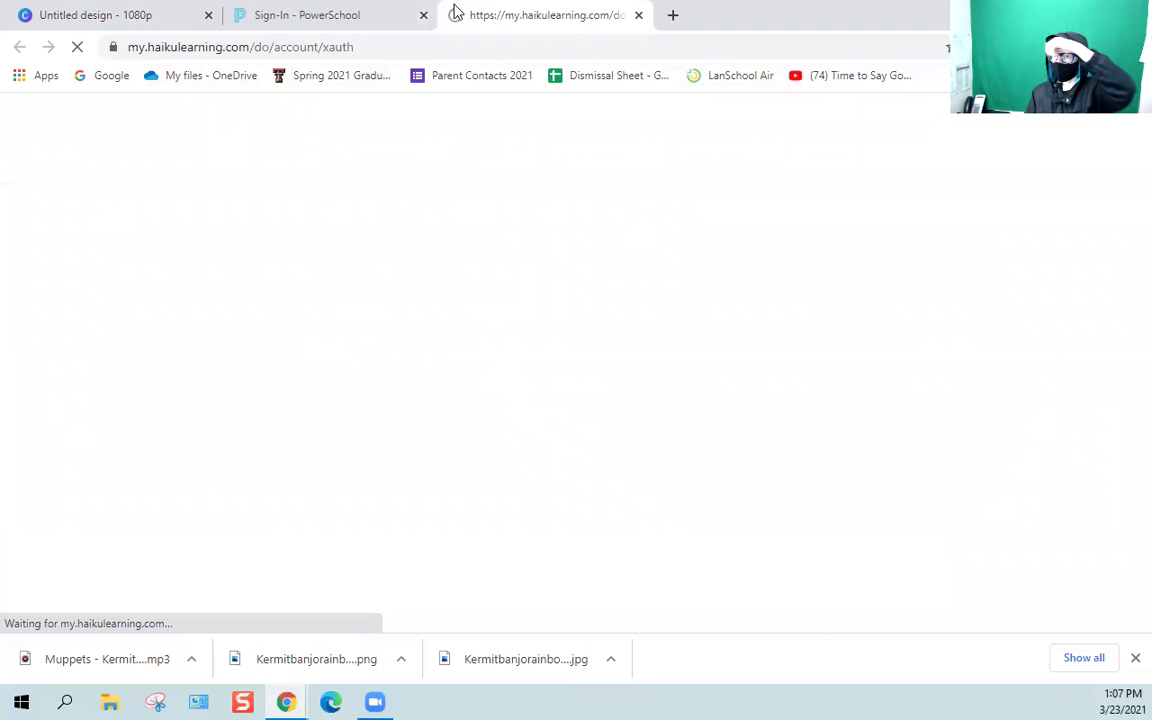
Close the old sign-in tab and sign in to PowerSchool Learning with the school email address.
click(424, 15)
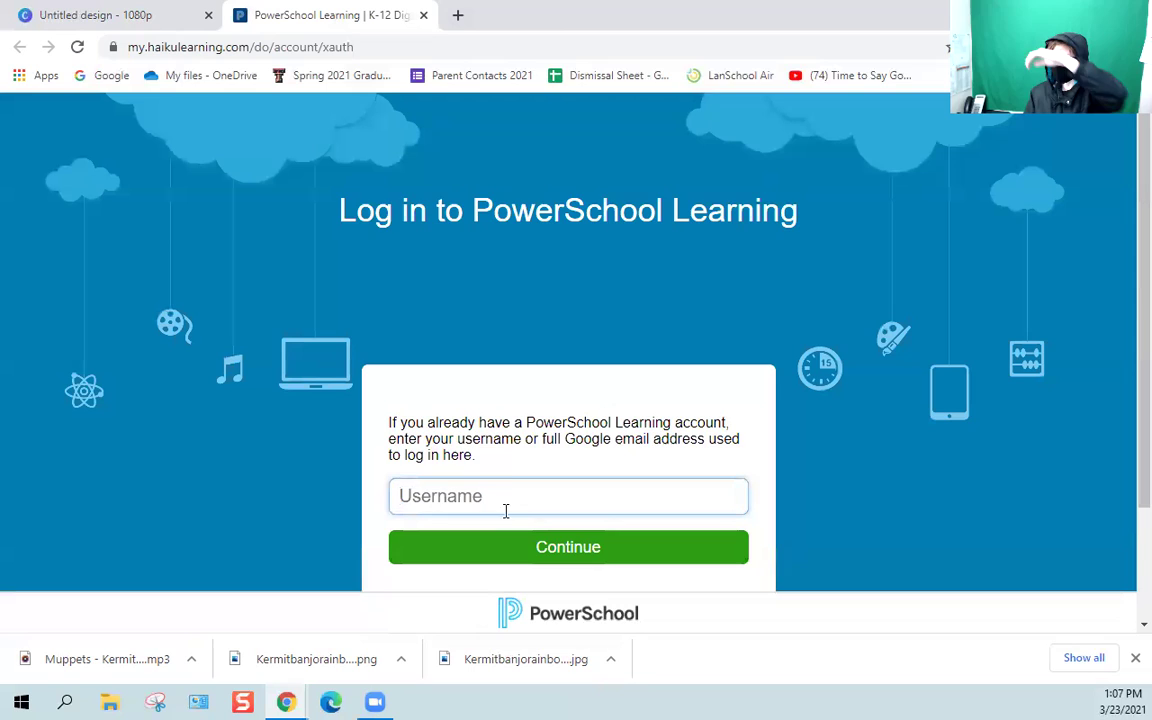
scroll(510, 484, down, 2)
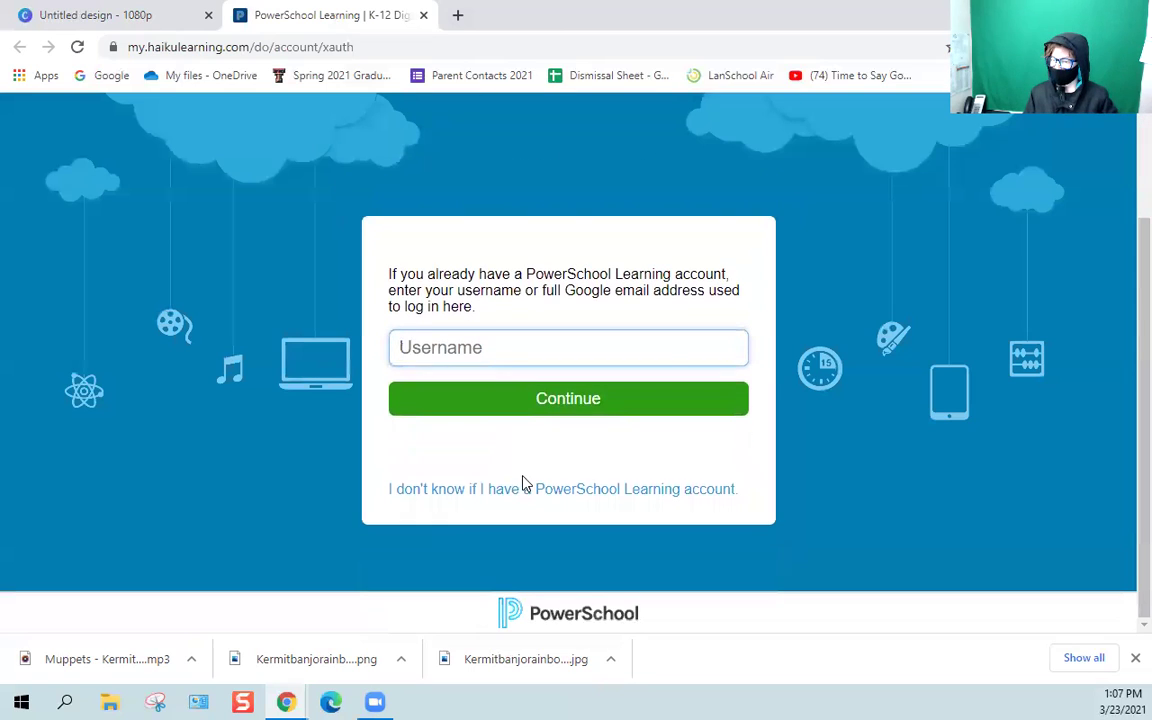
click(450, 340)
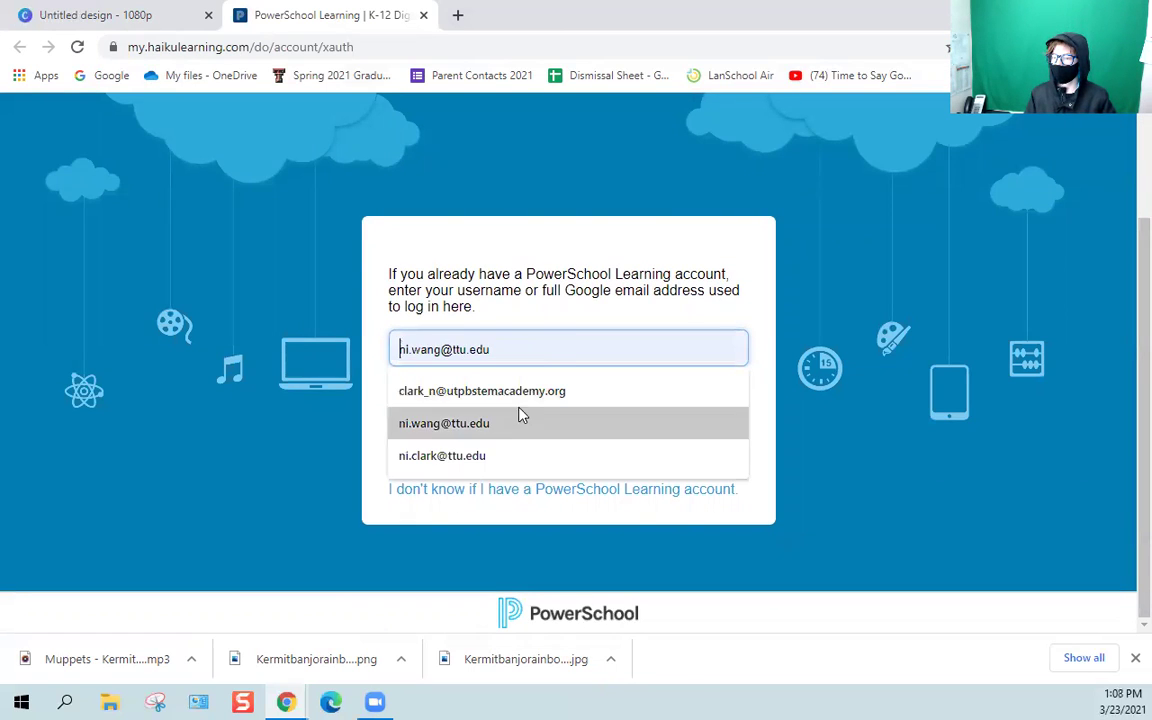
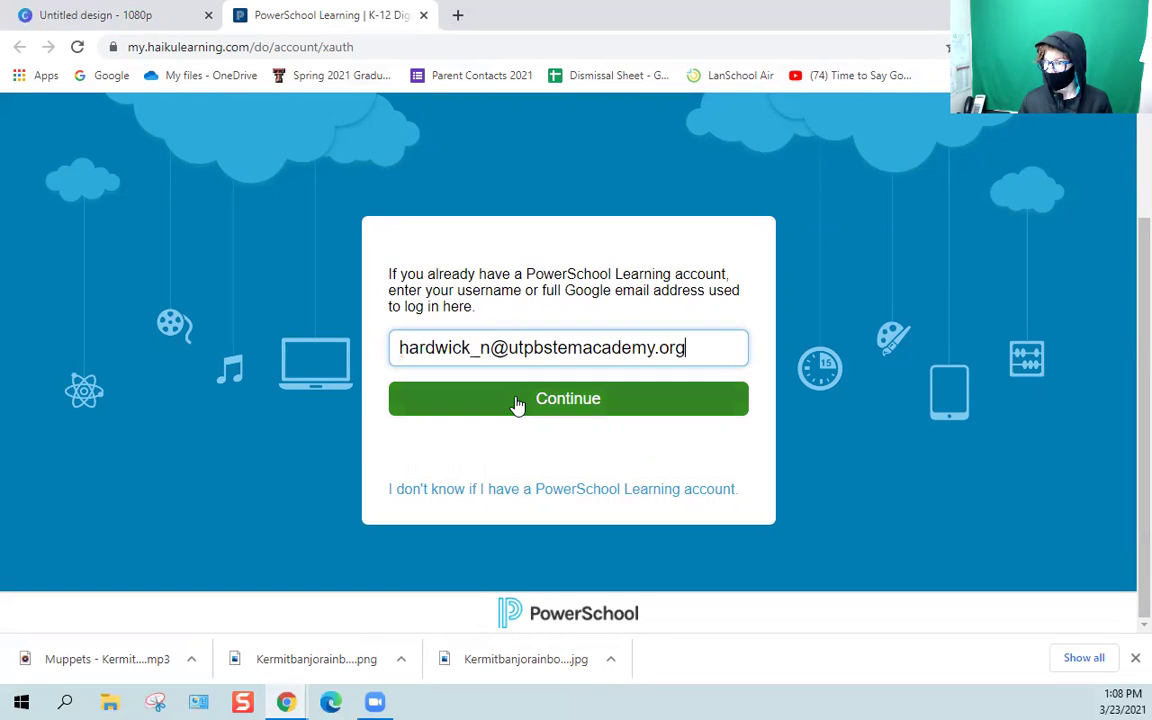
click(517, 402)
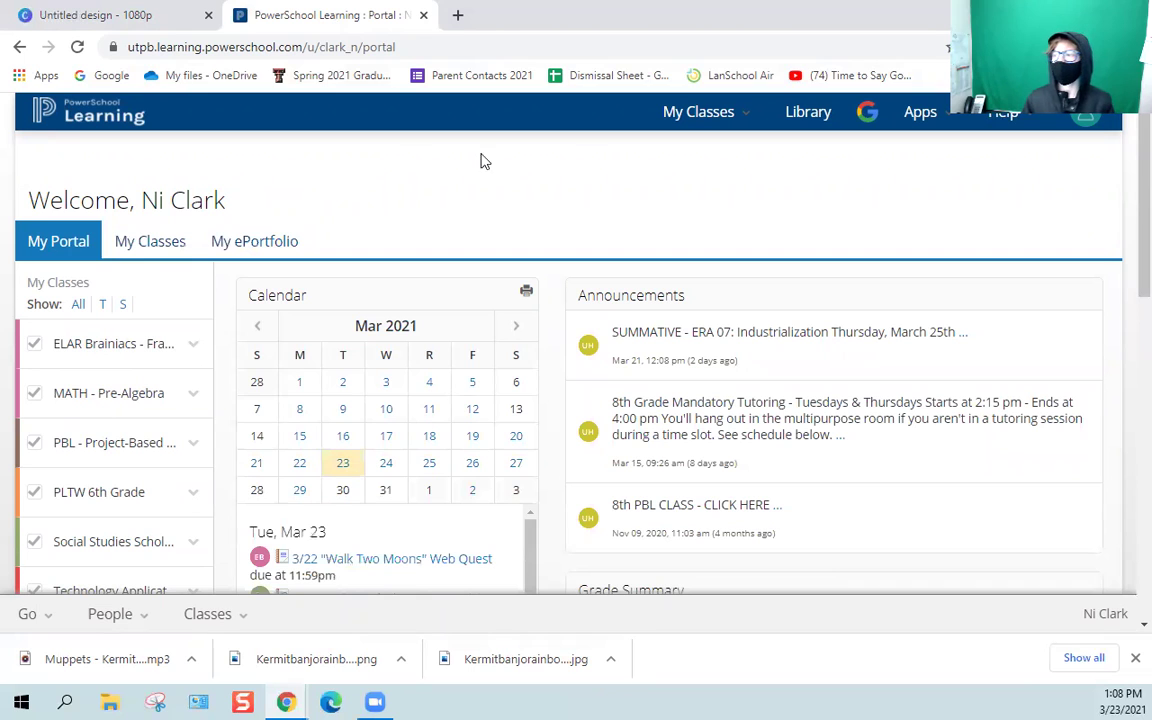
Open the Technology Application-Clark class from My Classes and go to its Messages inbox.
click(1115, 121)
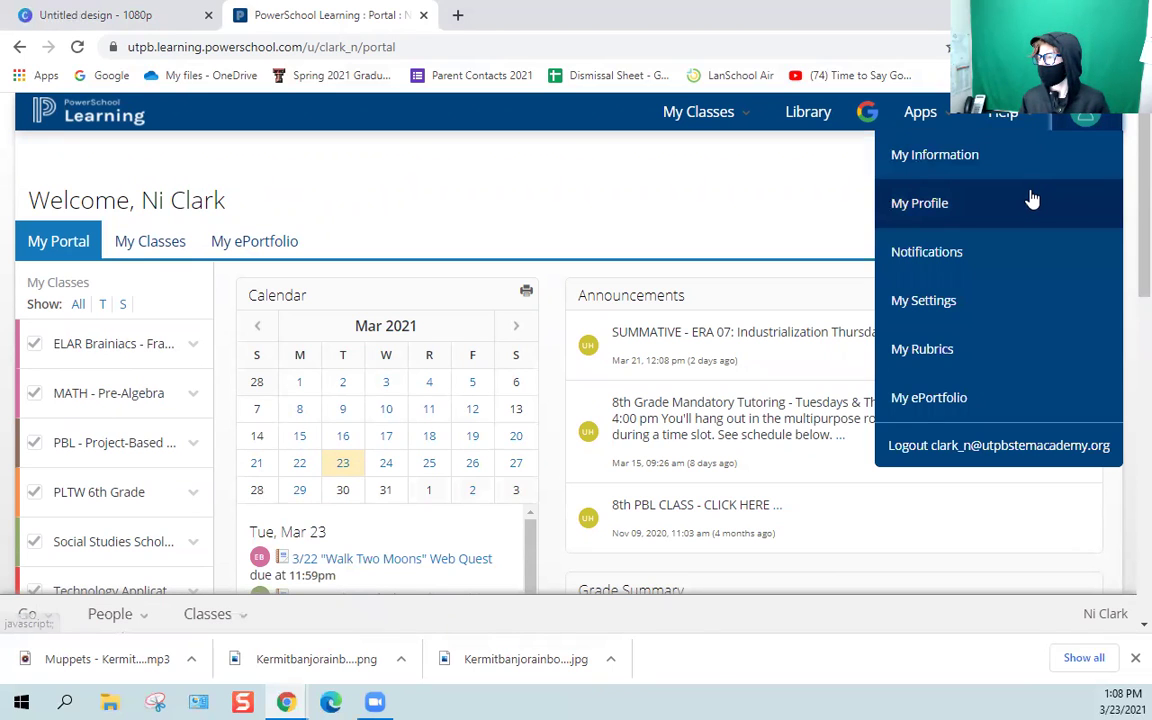
click(931, 442)
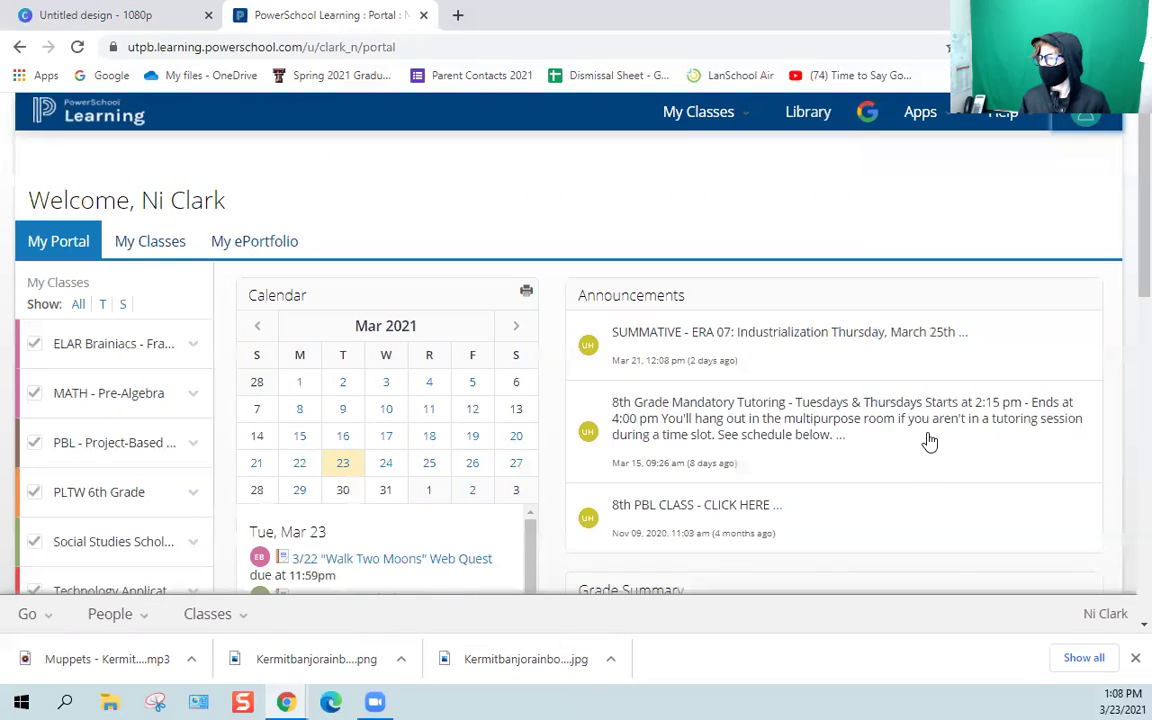
click(1077, 131)
click(460, 310)
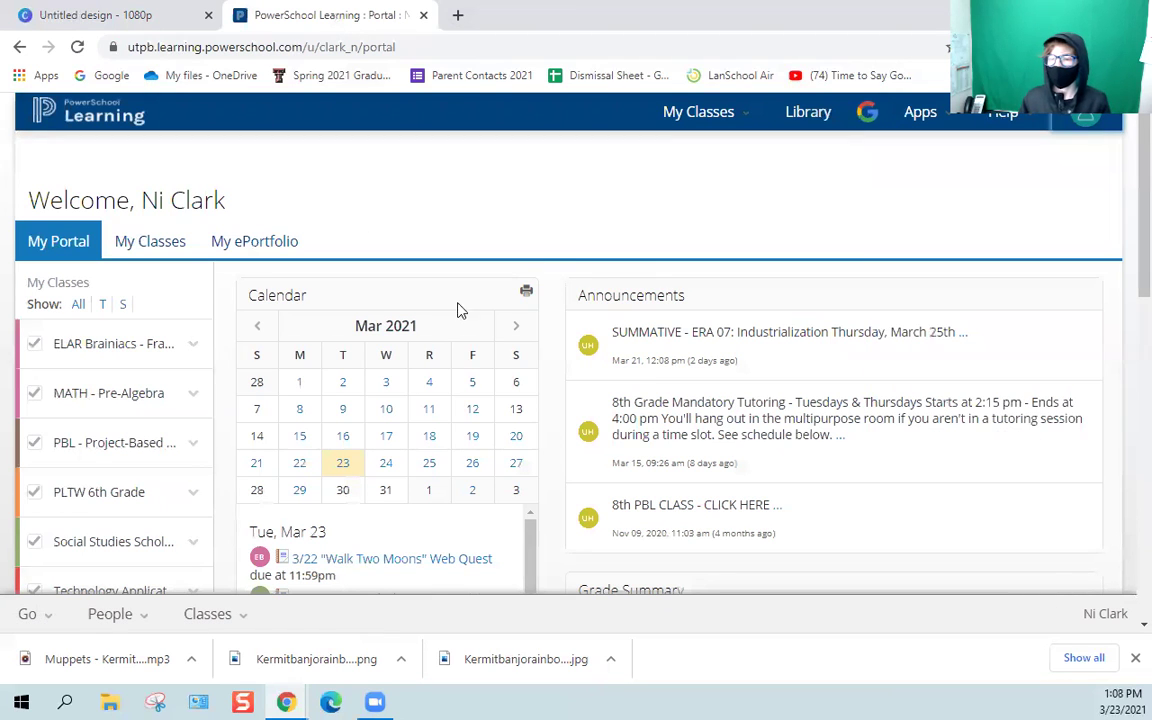
scroll(116, 257, down, 3)
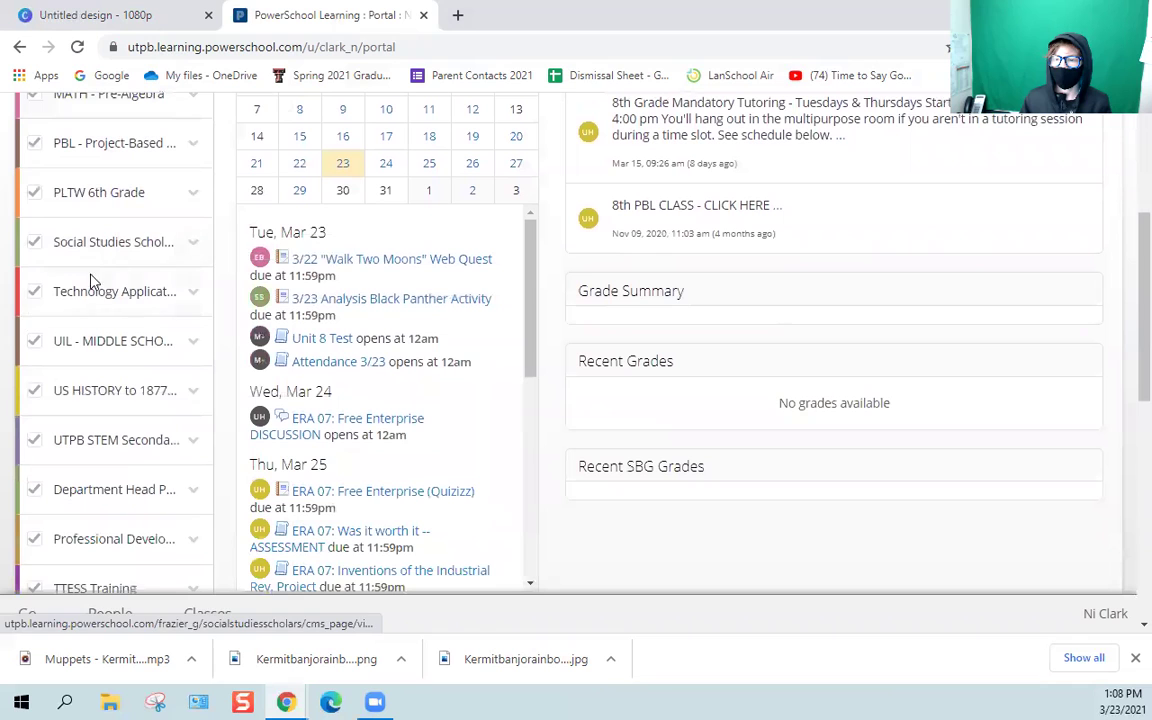
click(99, 288)
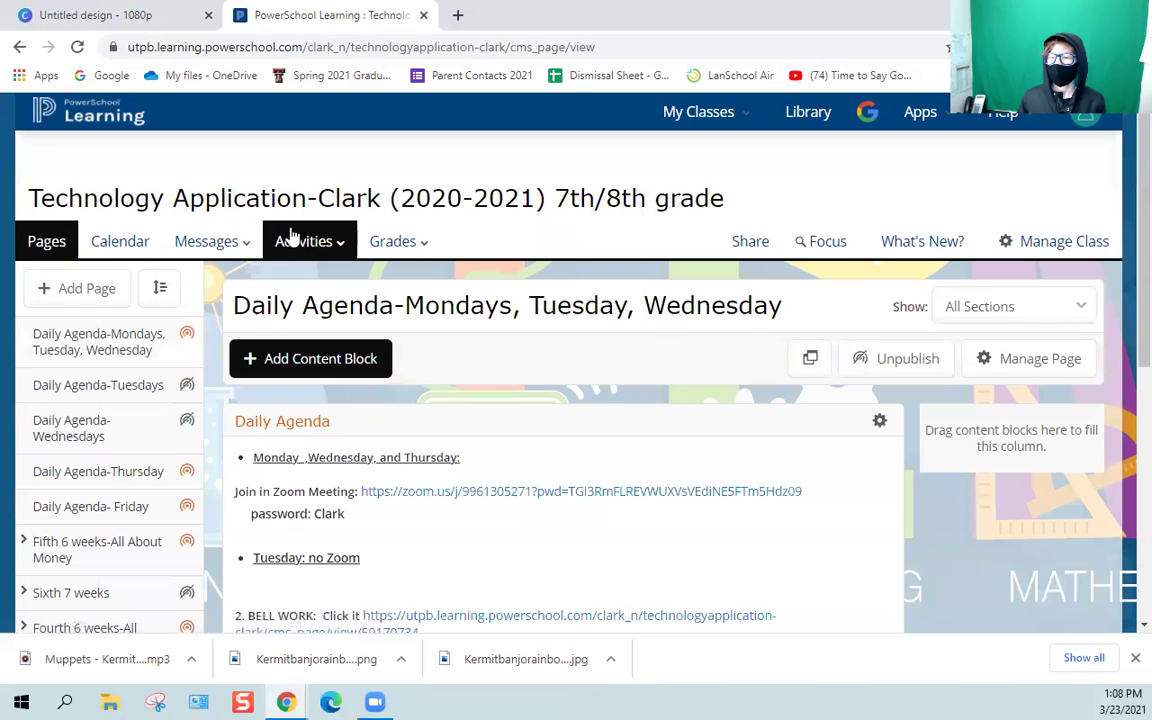
click(245, 243)
click(228, 332)
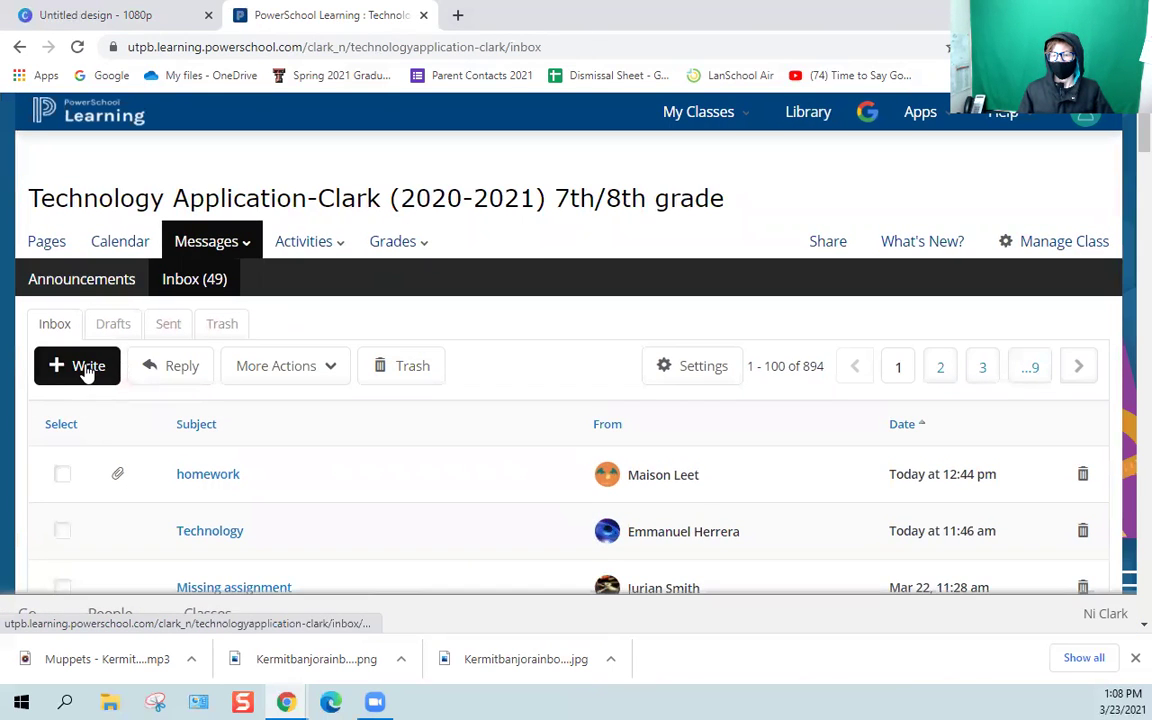
Write a new message to one class student with the subject 'Why'.
click(88, 367)
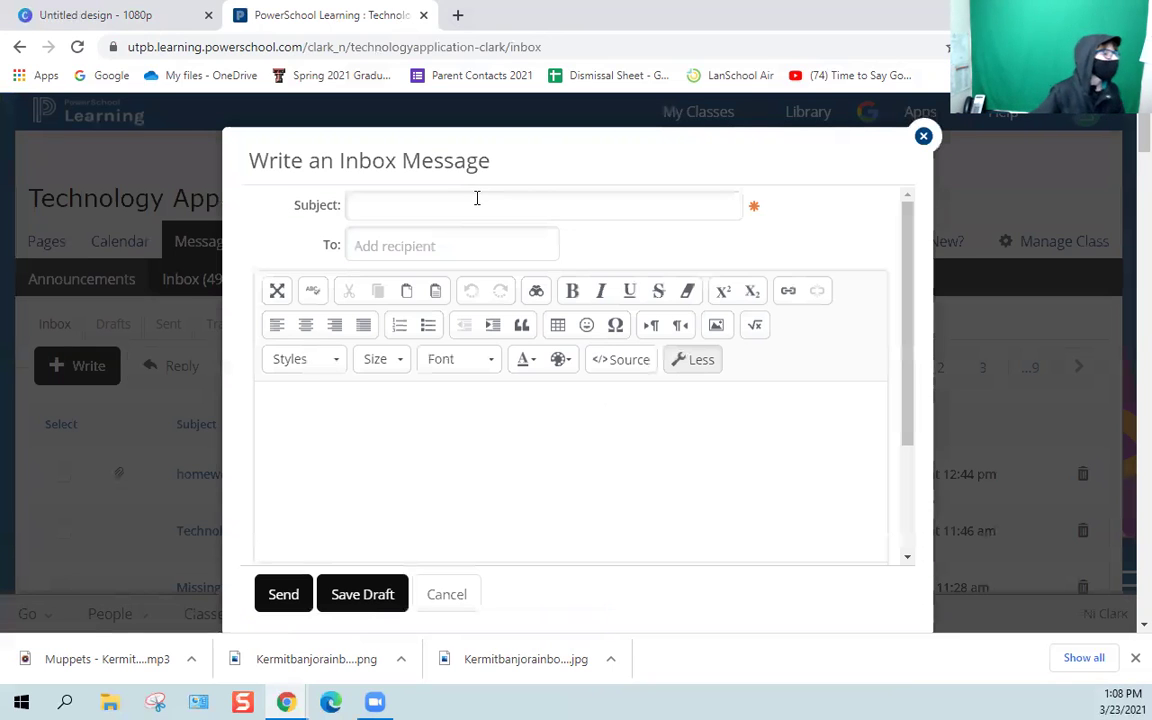
click(477, 200)
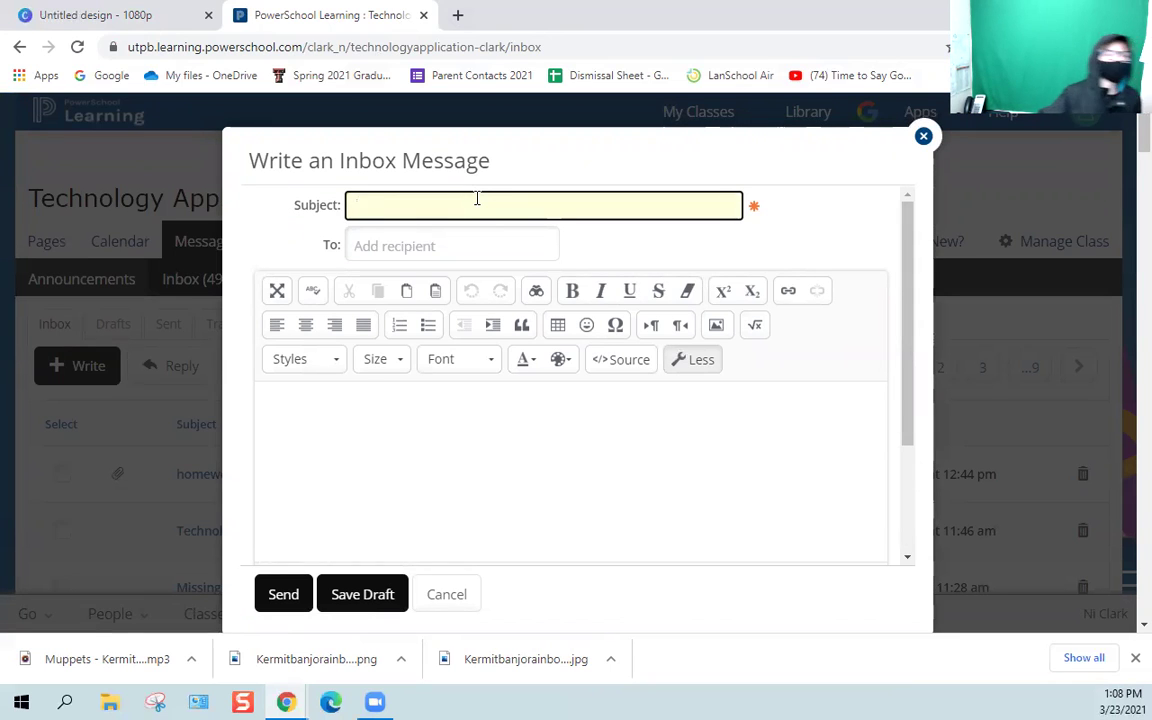
scroll(404, 234, down, 3)
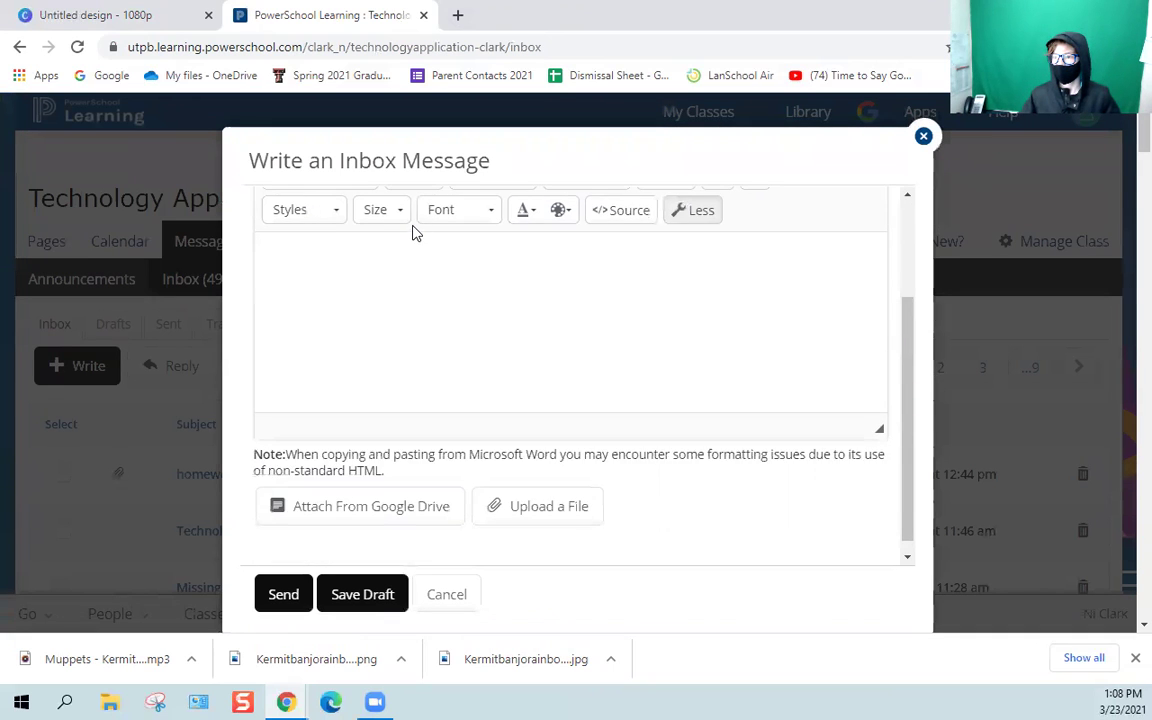
scroll(414, 231, up, 3)
click(417, 245)
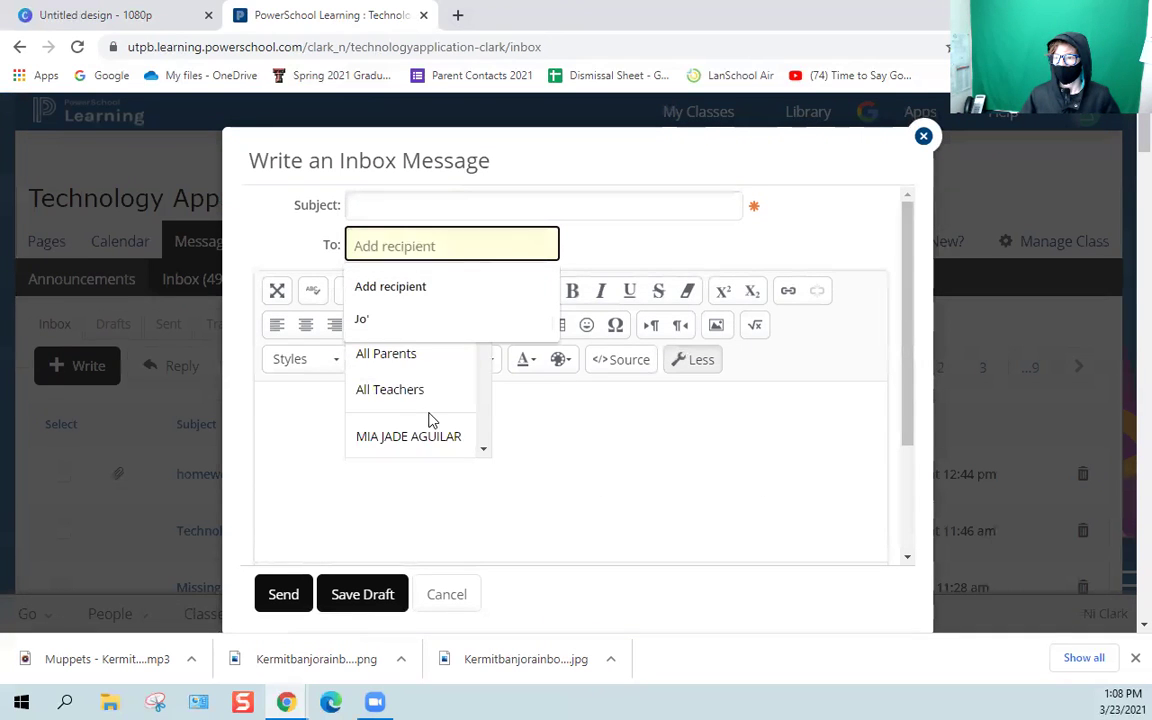
scroll(408, 386, down, 6)
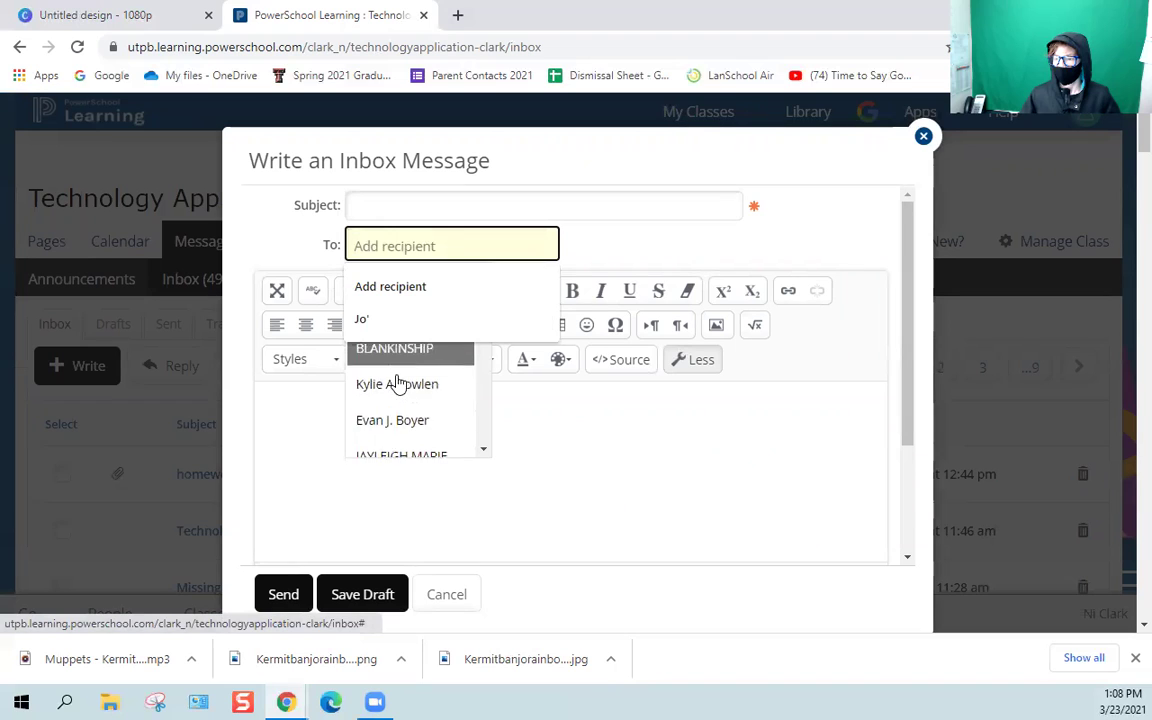
scroll(436, 428, down, 3)
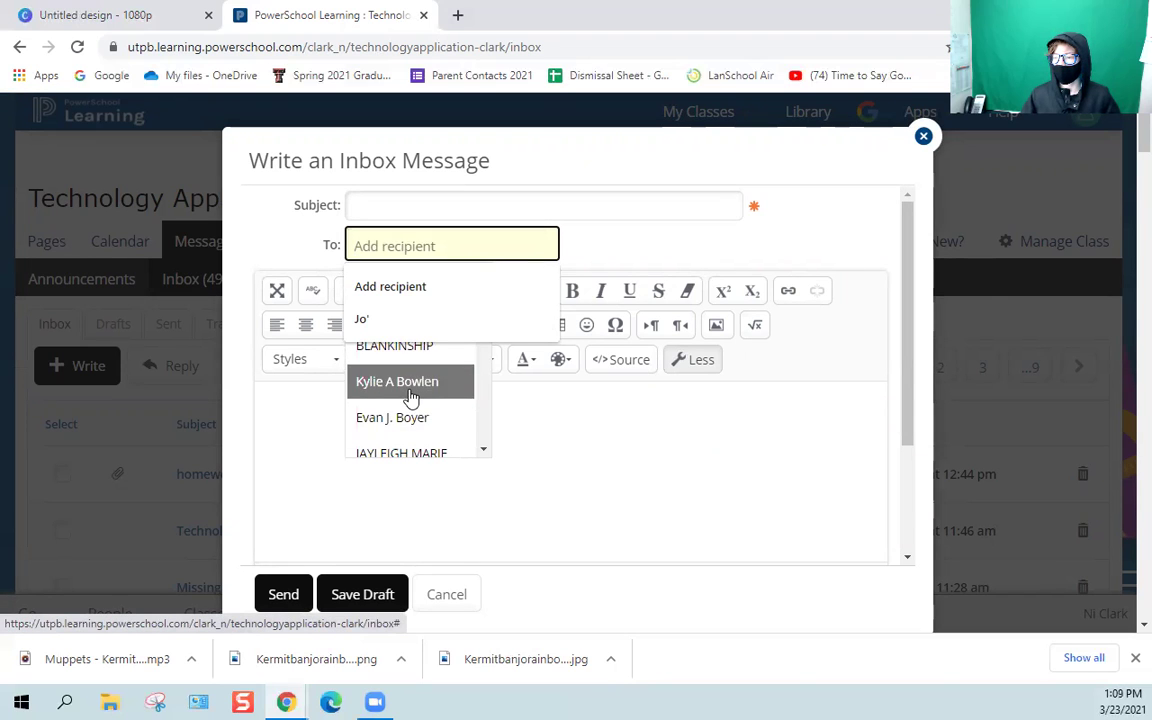
click(420, 417)
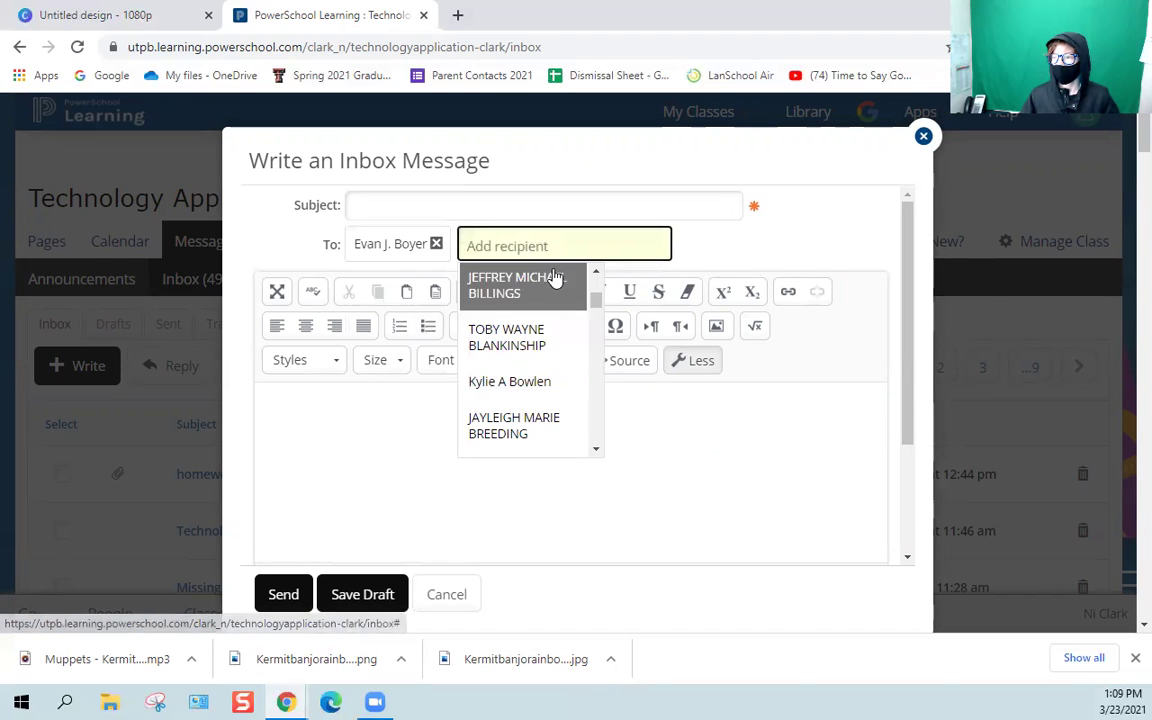
click(423, 203)
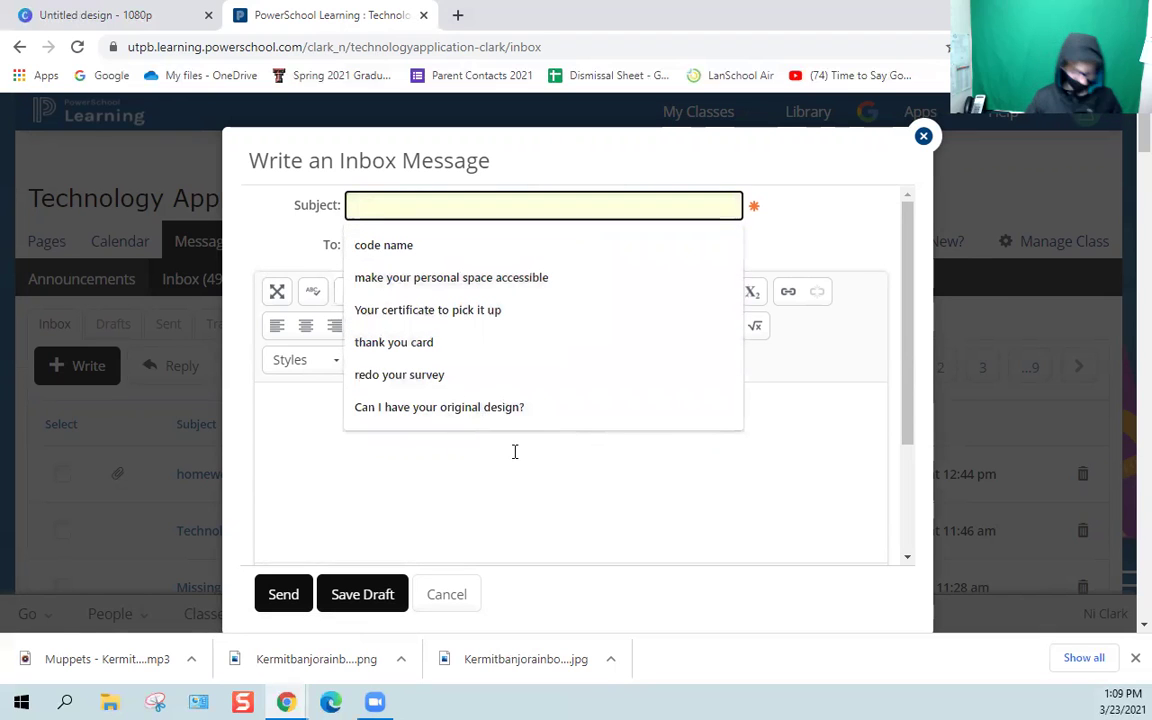
text(Why)
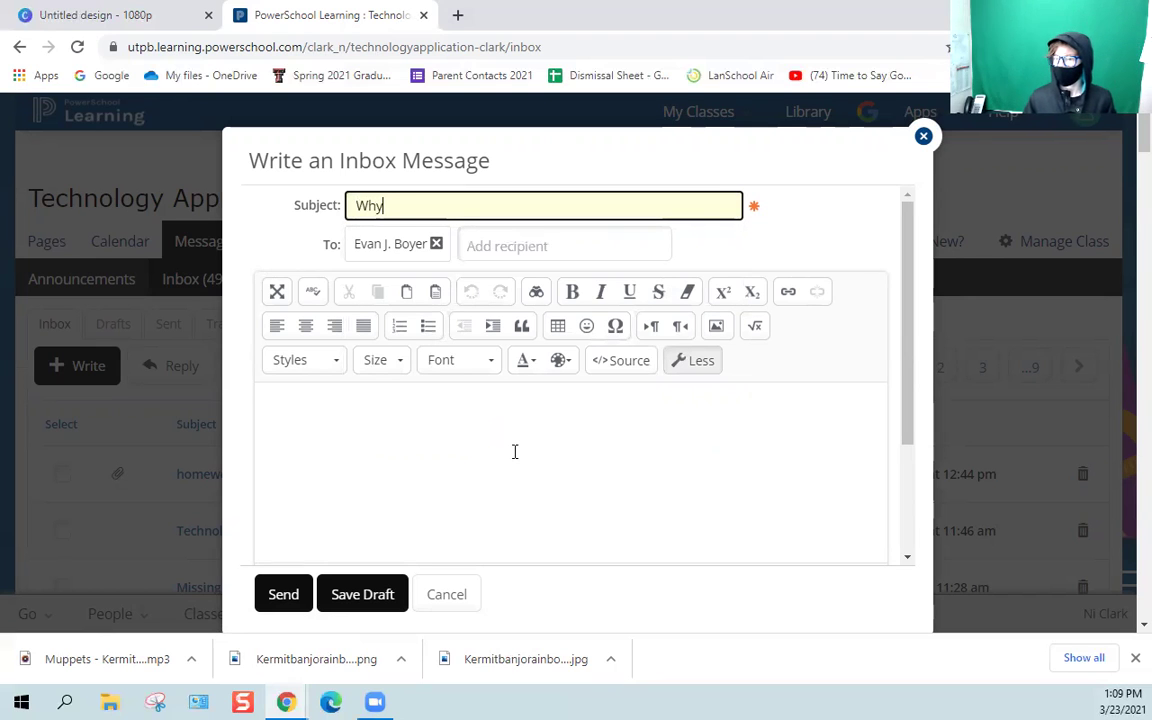
click(515, 452)
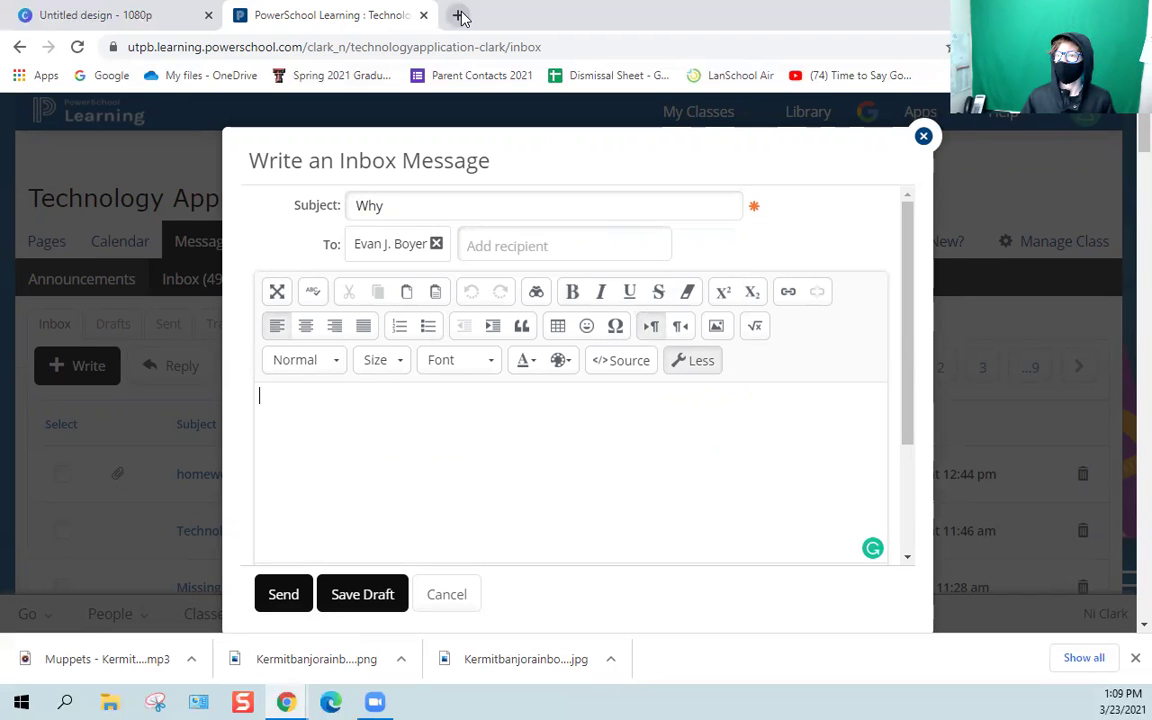
Copy a watch-only Canva share link to the Kermit video for the message.
click(160, 12)
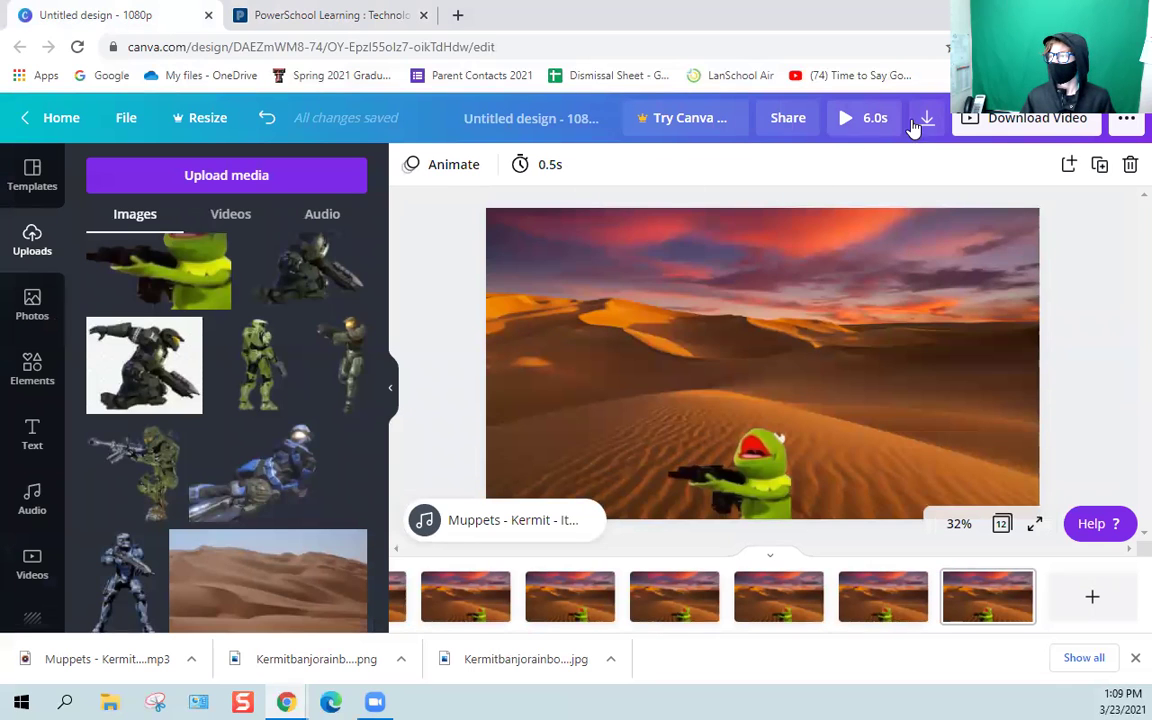
click(790, 117)
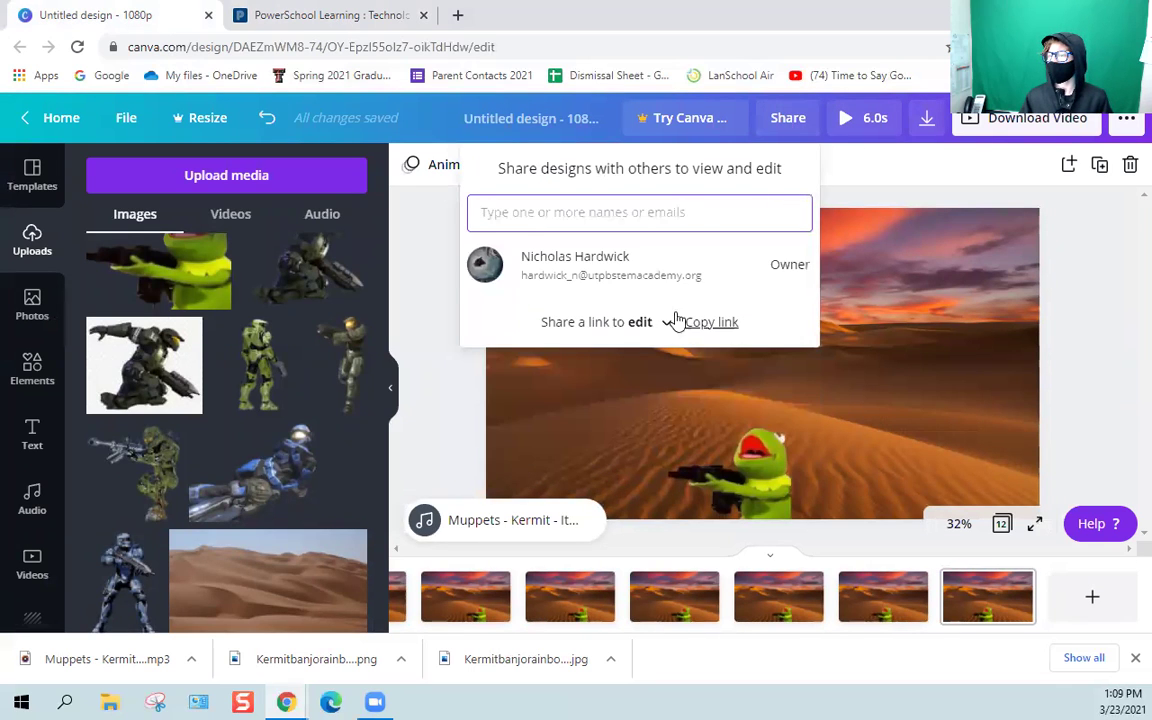
click(645, 331)
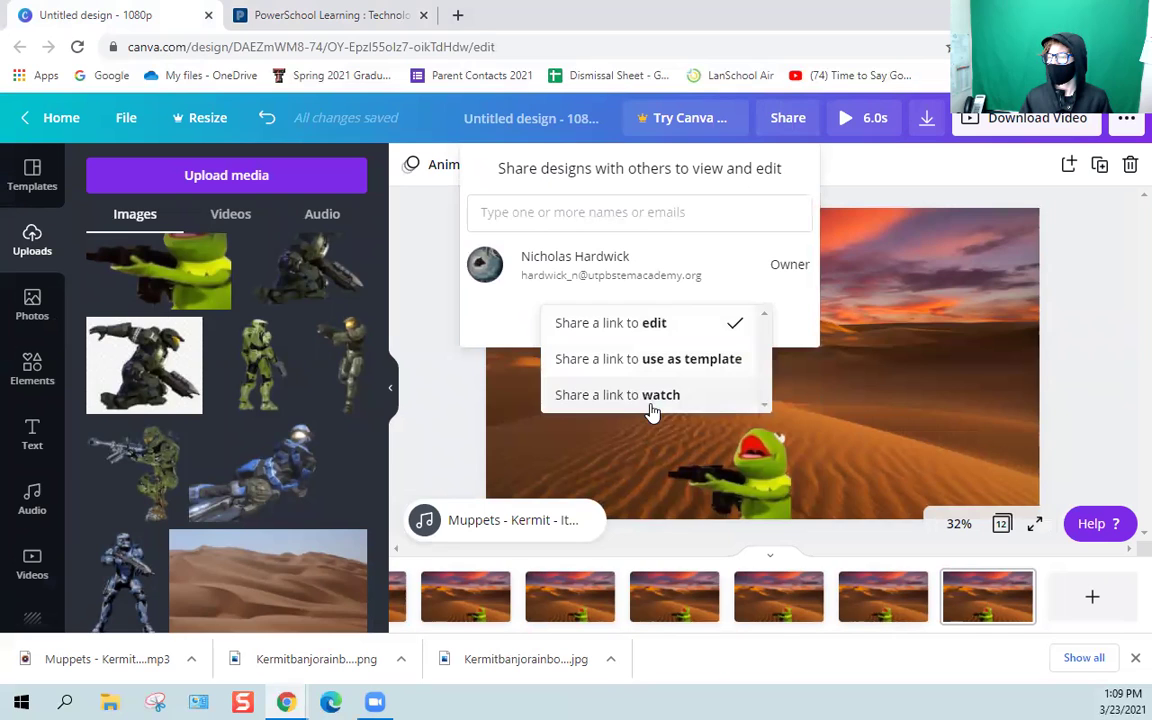
click(650, 400)
click(720, 326)
click(320, 15)
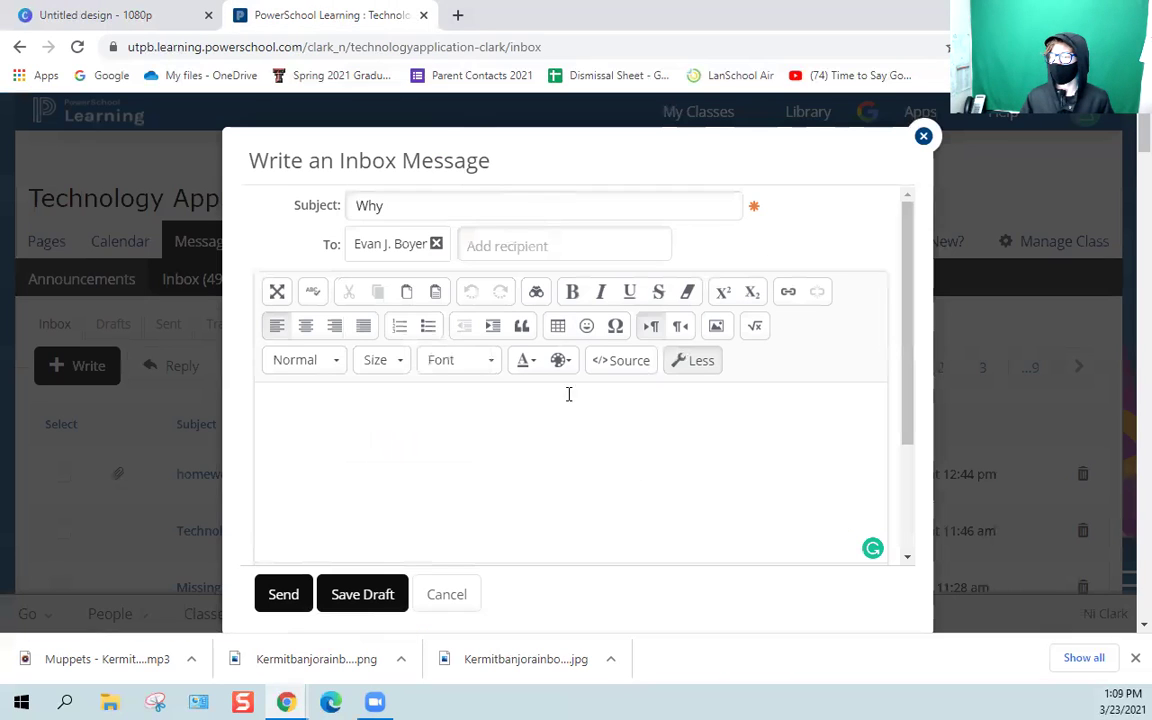
Paste the copied Canva watch-only video link into the 'Why' message body through the Paste window.
right_click(515, 410)
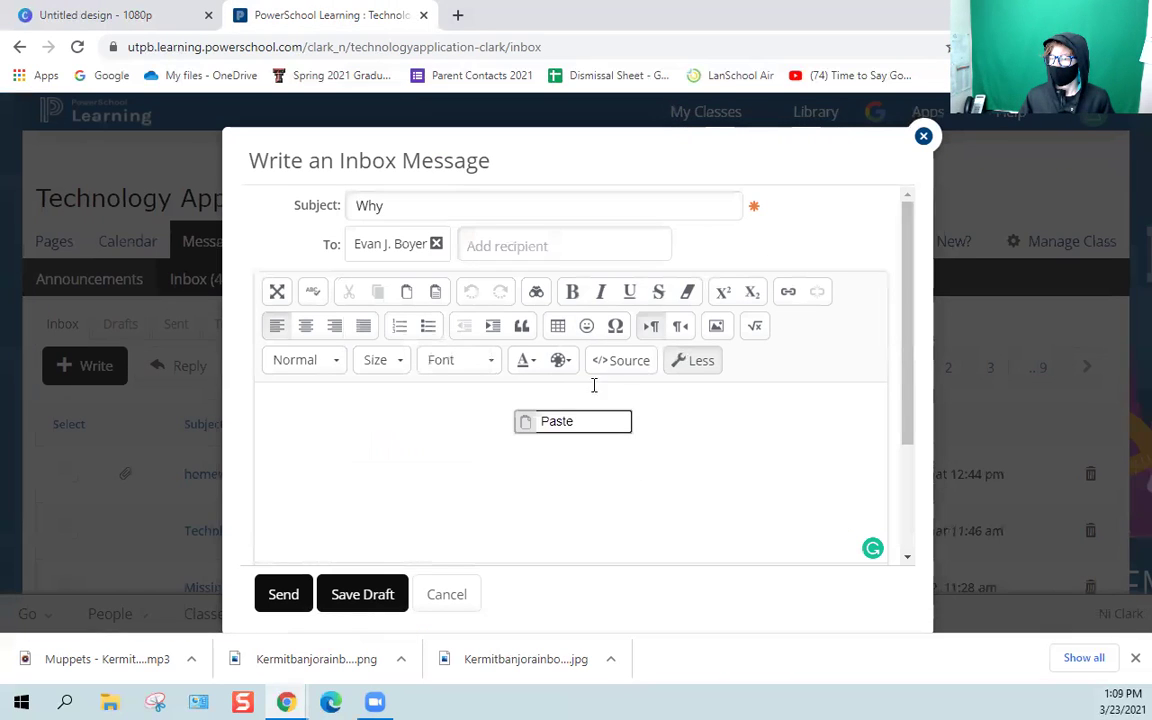
click(576, 419)
right_click(594, 402)
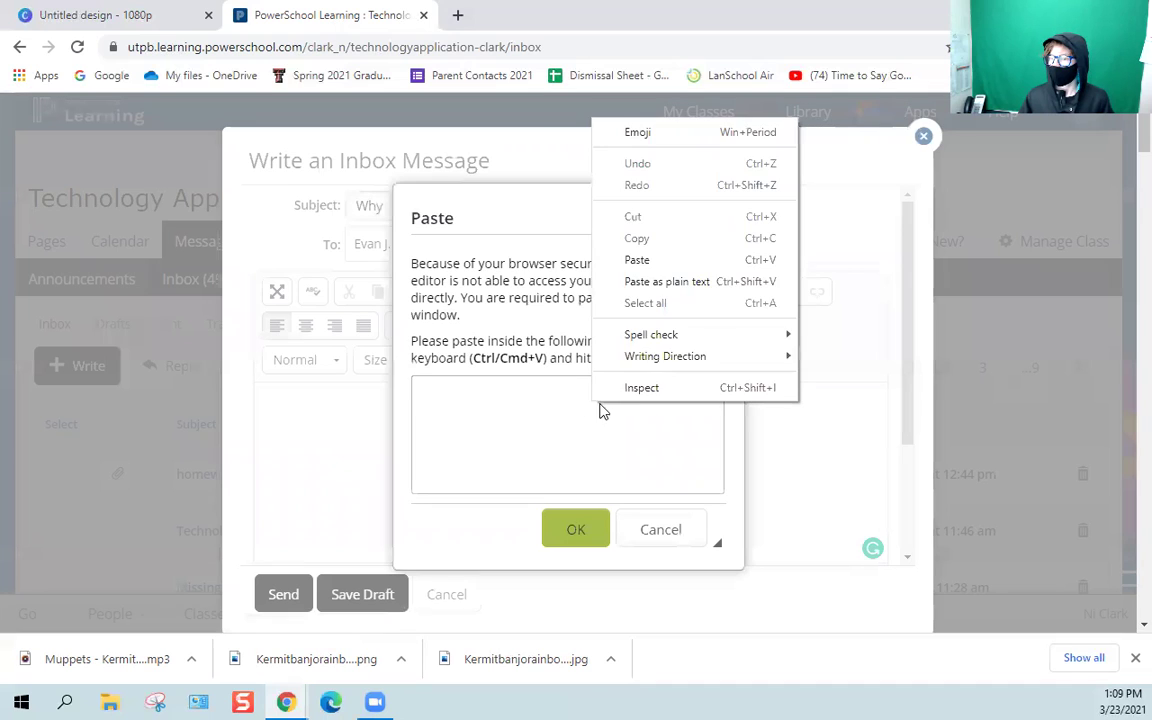
click(637, 260)
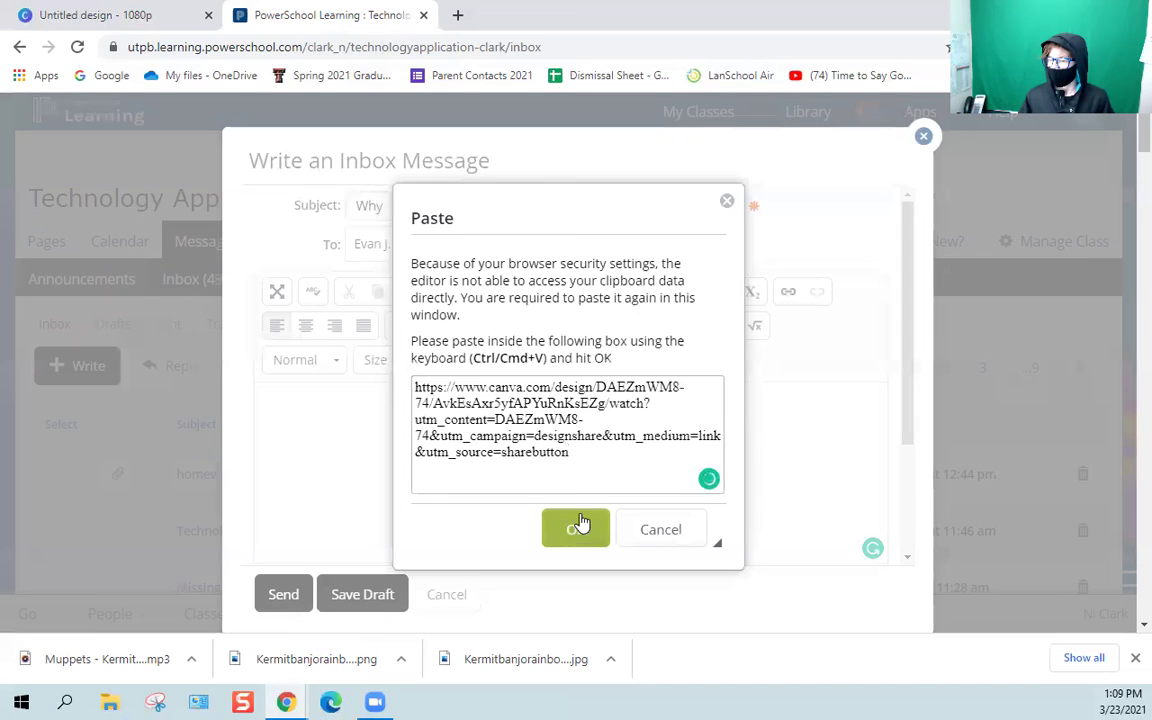
click(576, 526)
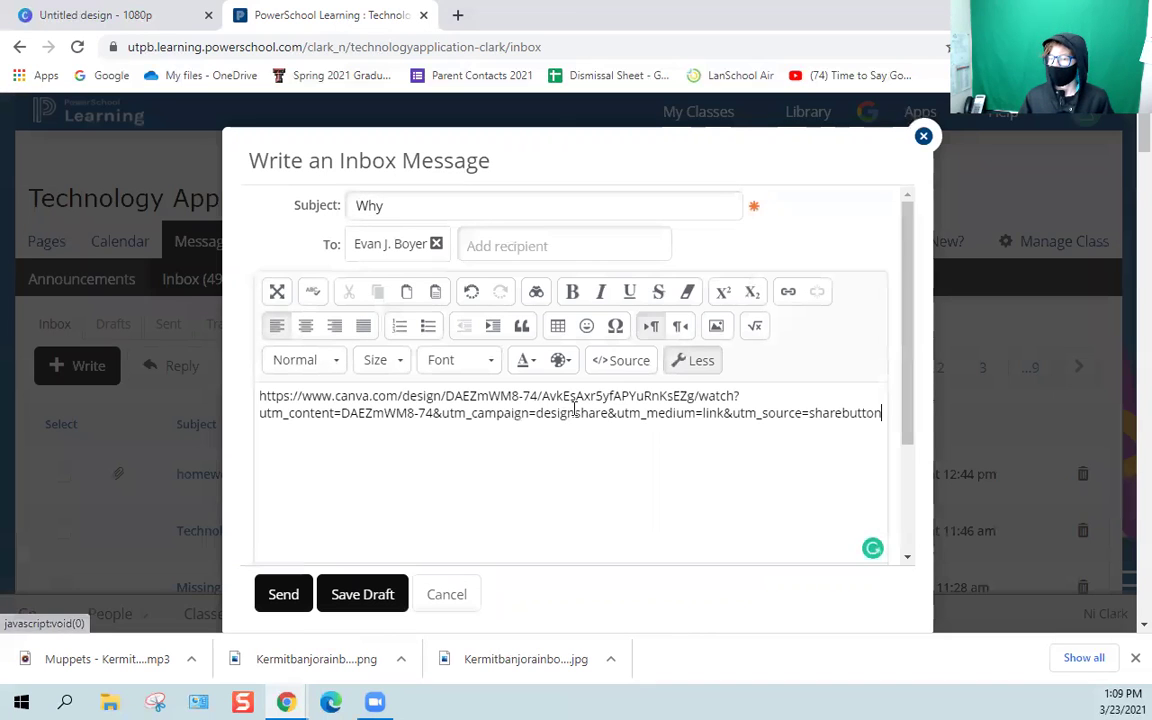
In a new tab, search YouTube for 'never gonna give you up'.
click(455, 11)
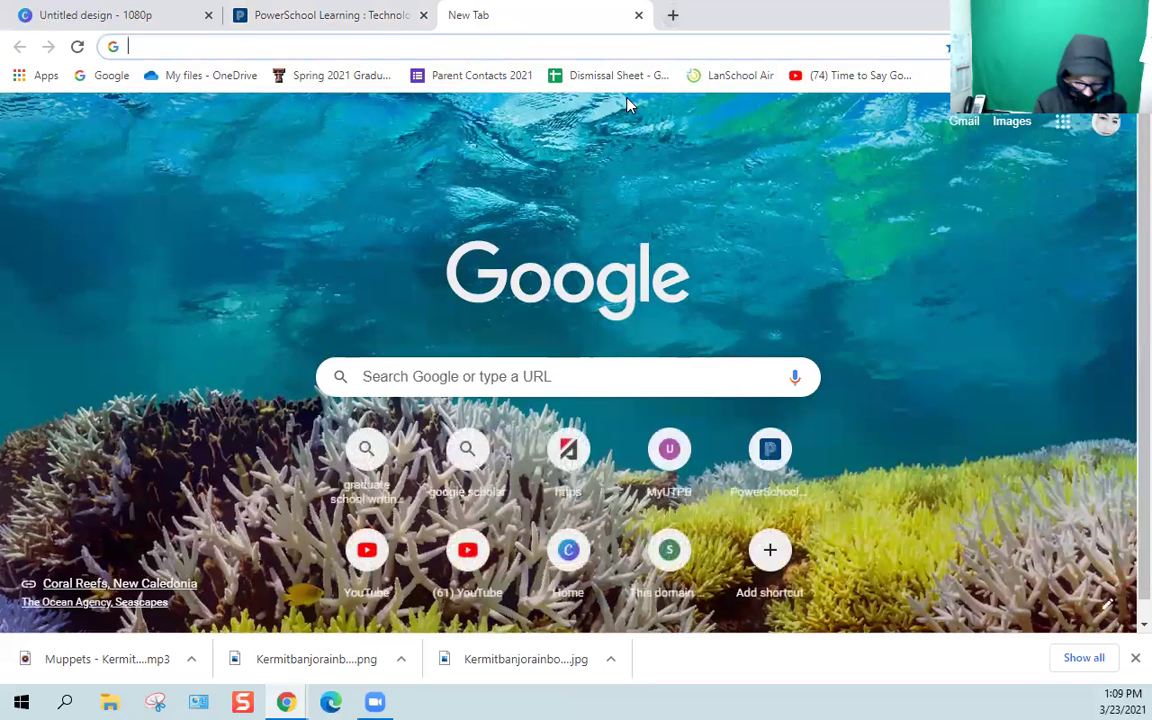
text(y)
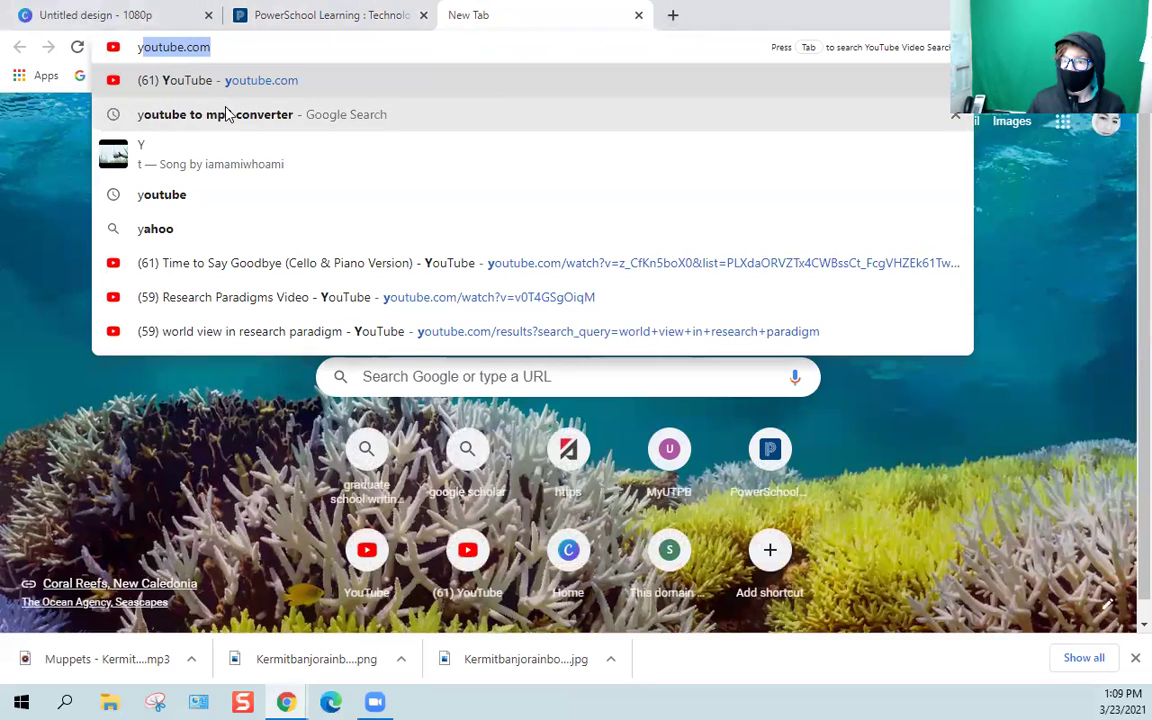
click(207, 80)
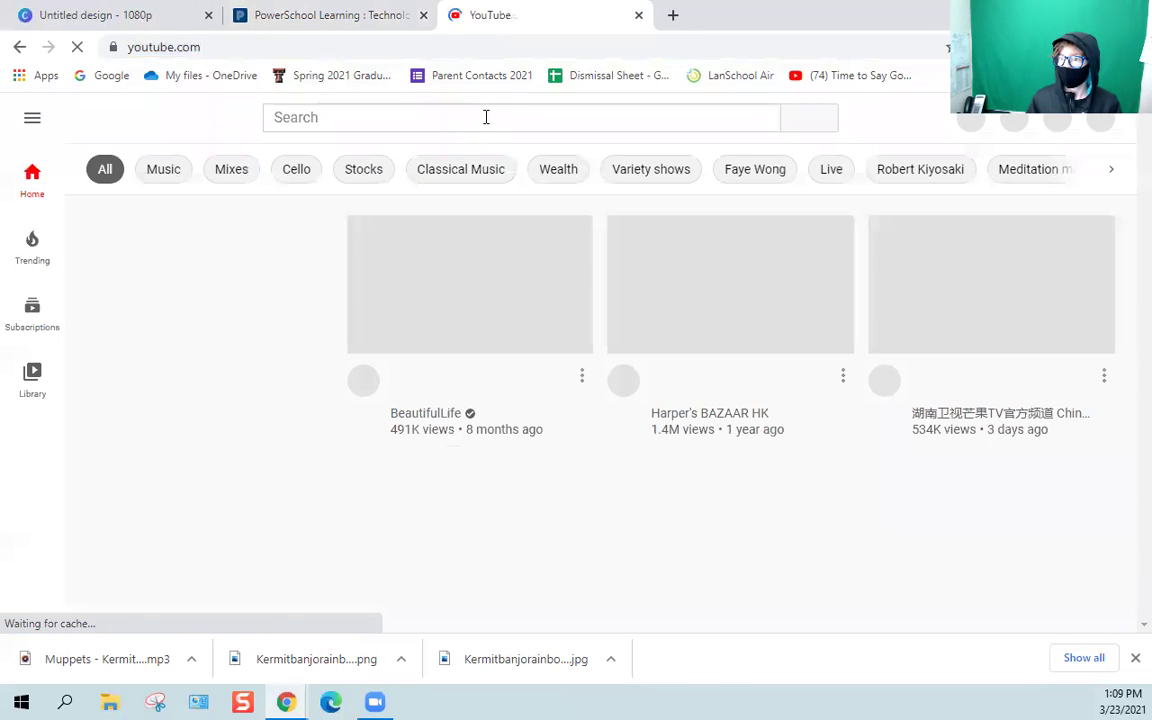
click(485, 117)
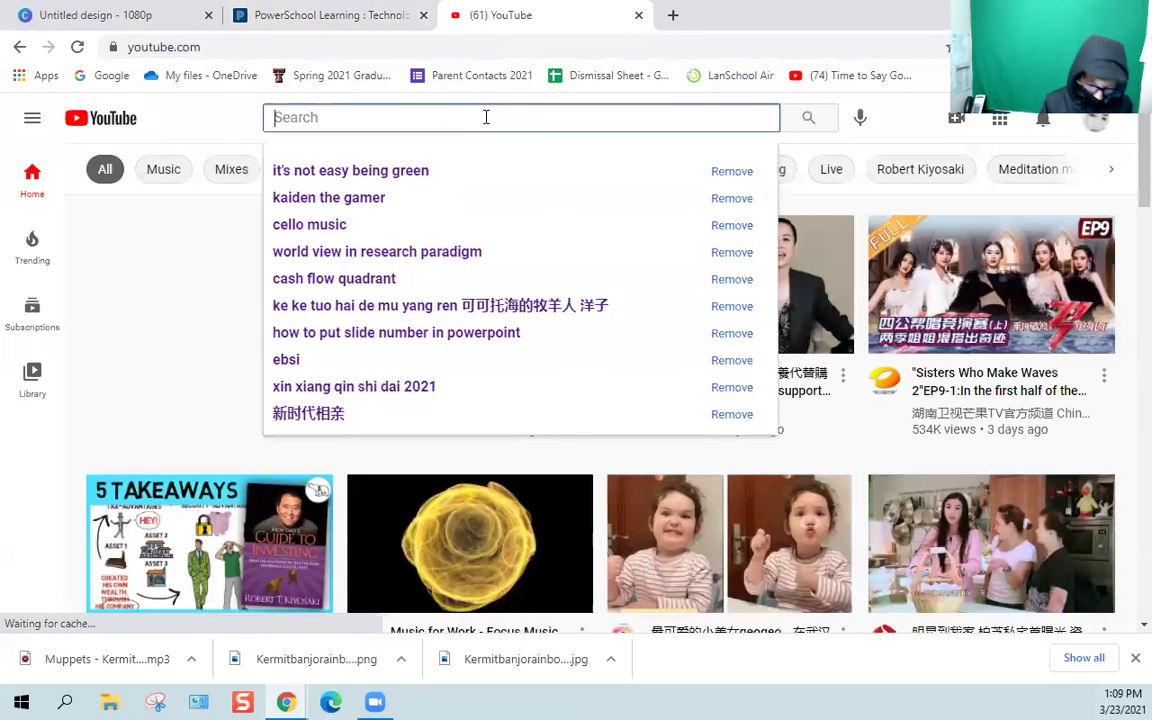
text(m)
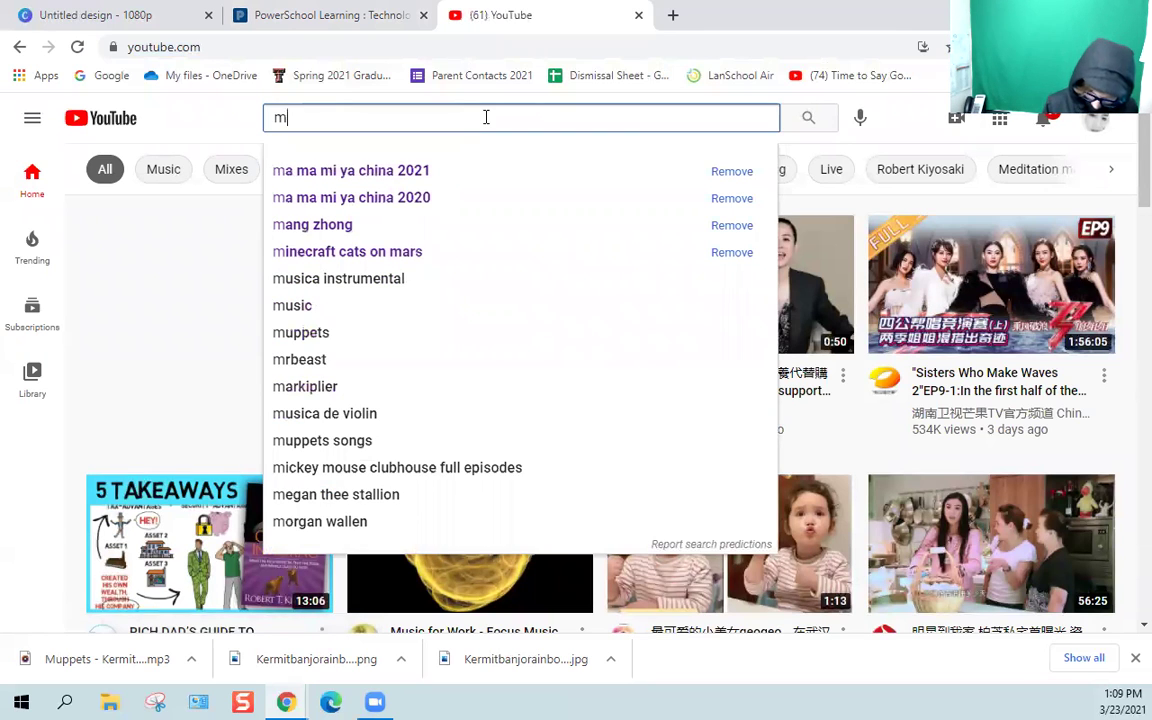
key(BackSpace)
text(never)
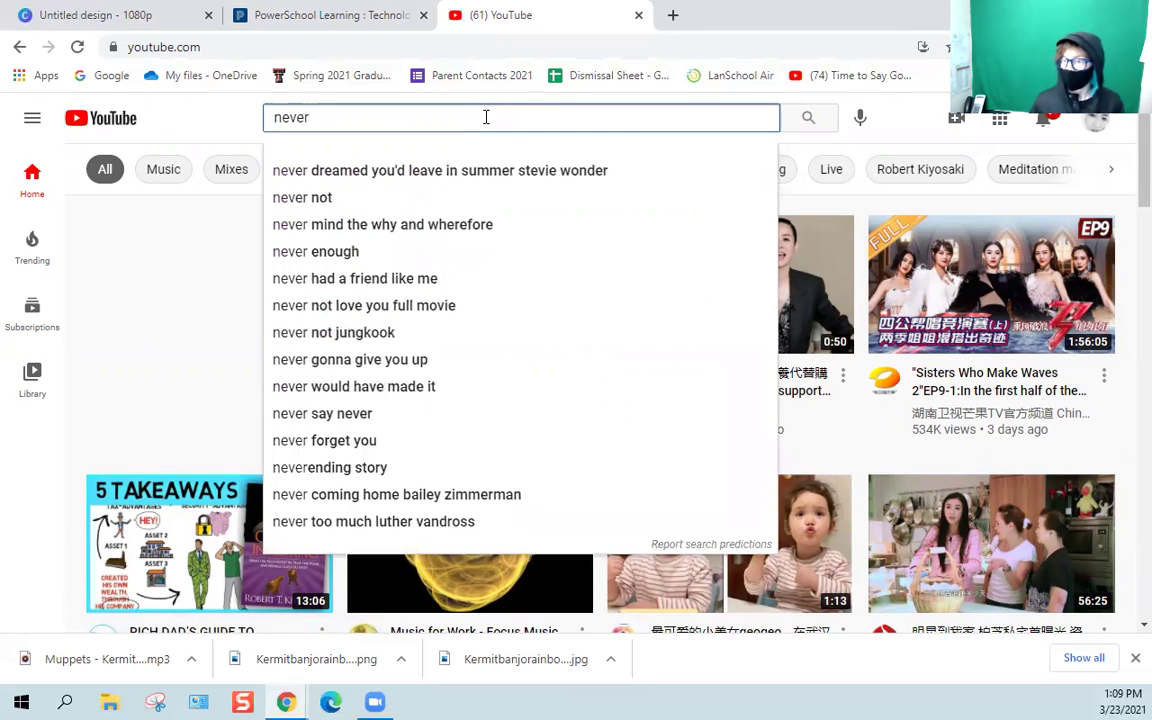
text( gonn)
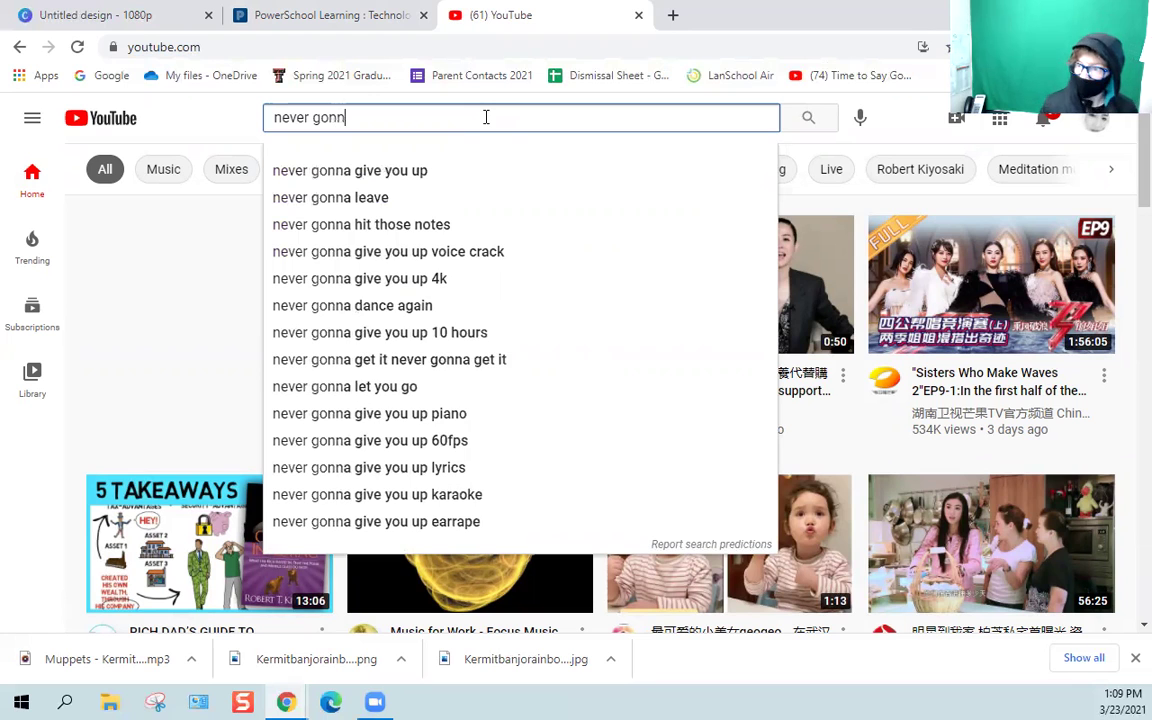
click(437, 174)
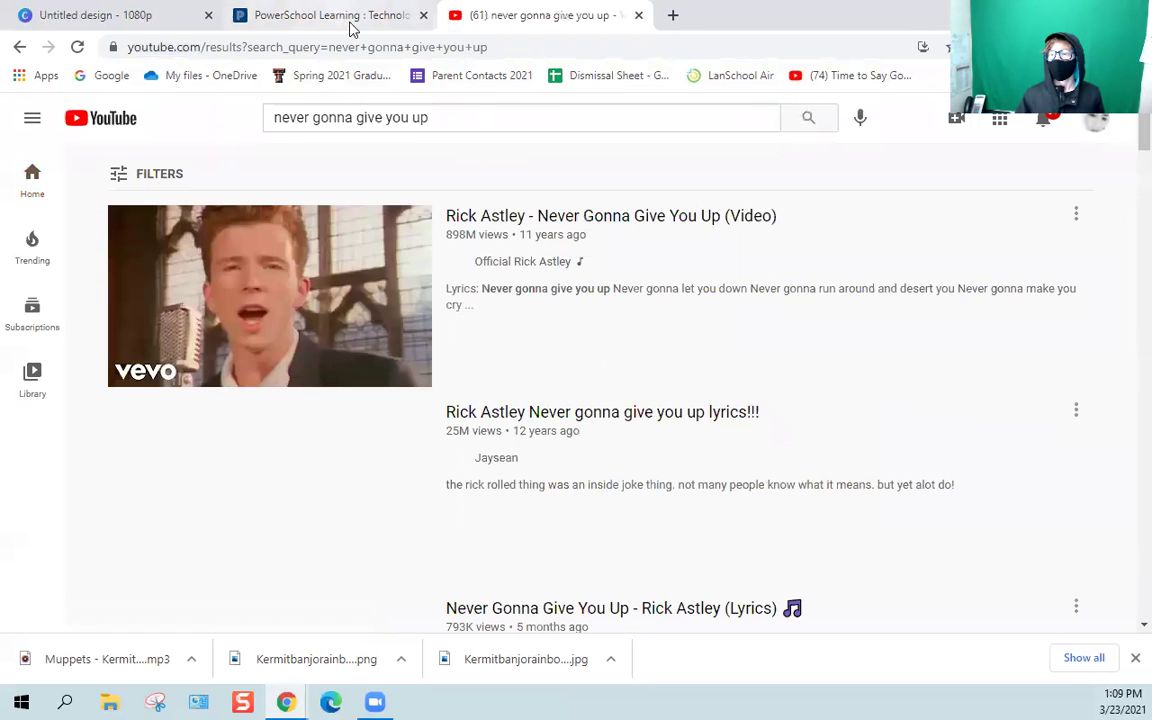
Copy the Rick Astley video's short share link, then select the Canva URL in the PowerSchool message.
click(357, 258)
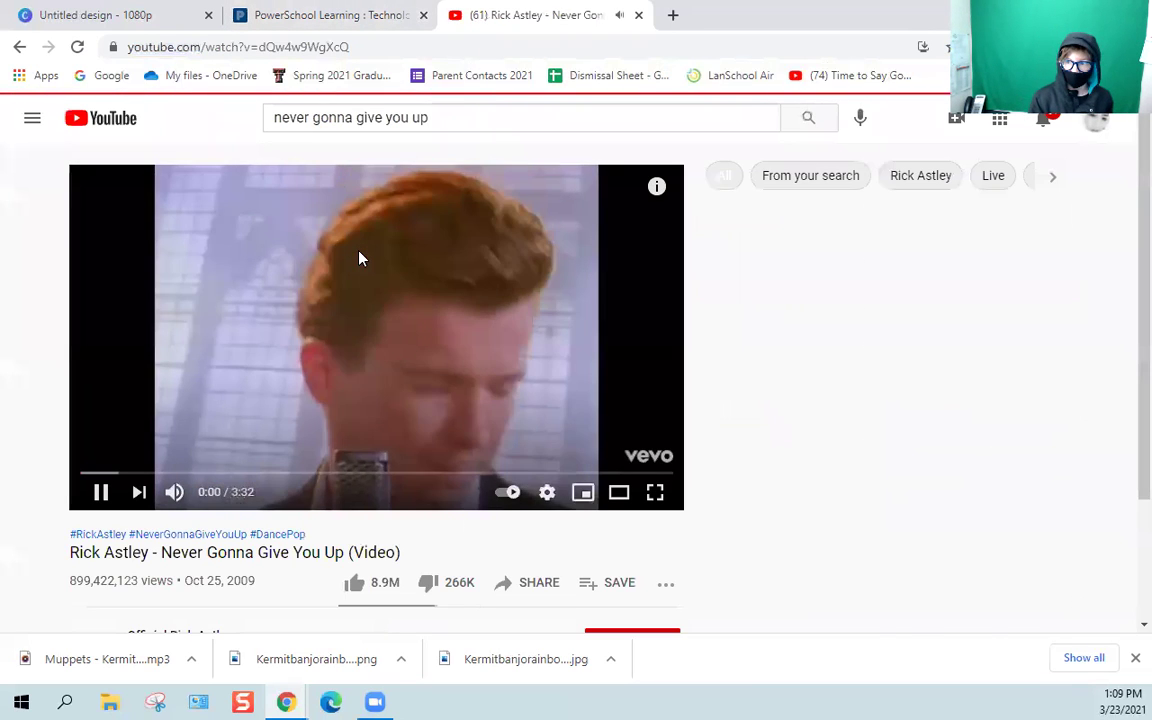
click(532, 583)
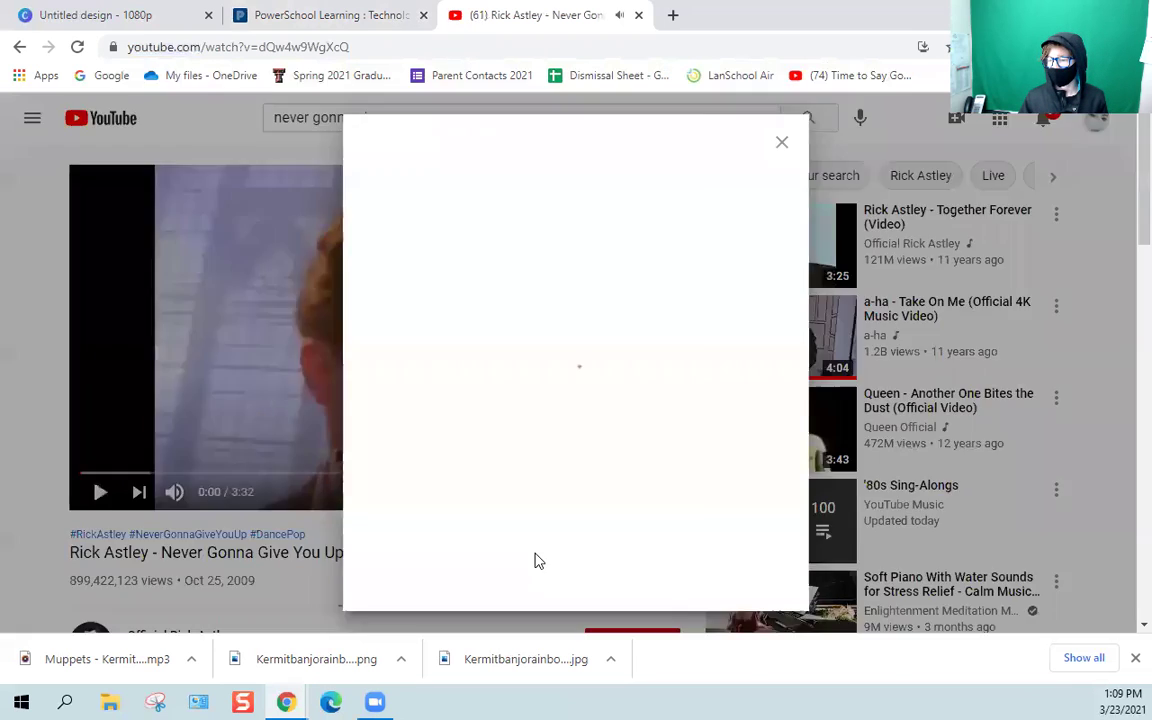
click(745, 405)
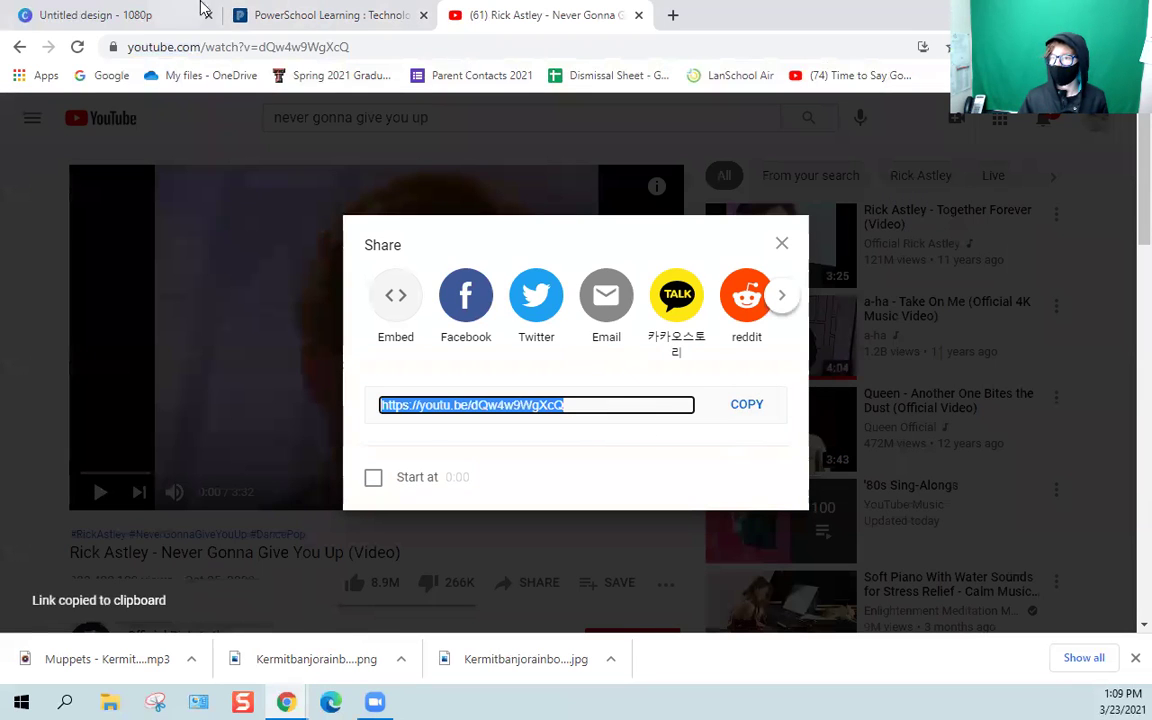
click(330, 15)
drag(882, 412, 272, 323)
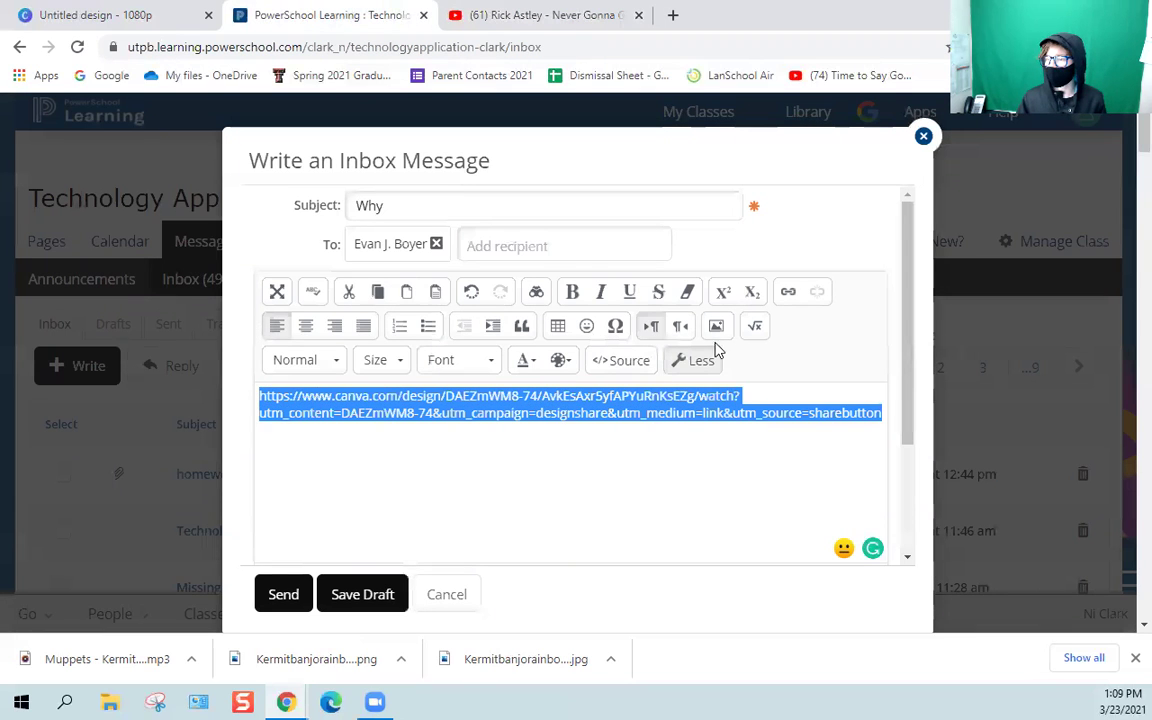
Hyperlink the selected Canva URL to the youtu.be Rick Astley address and send the 'Why' message.
click(788, 291)
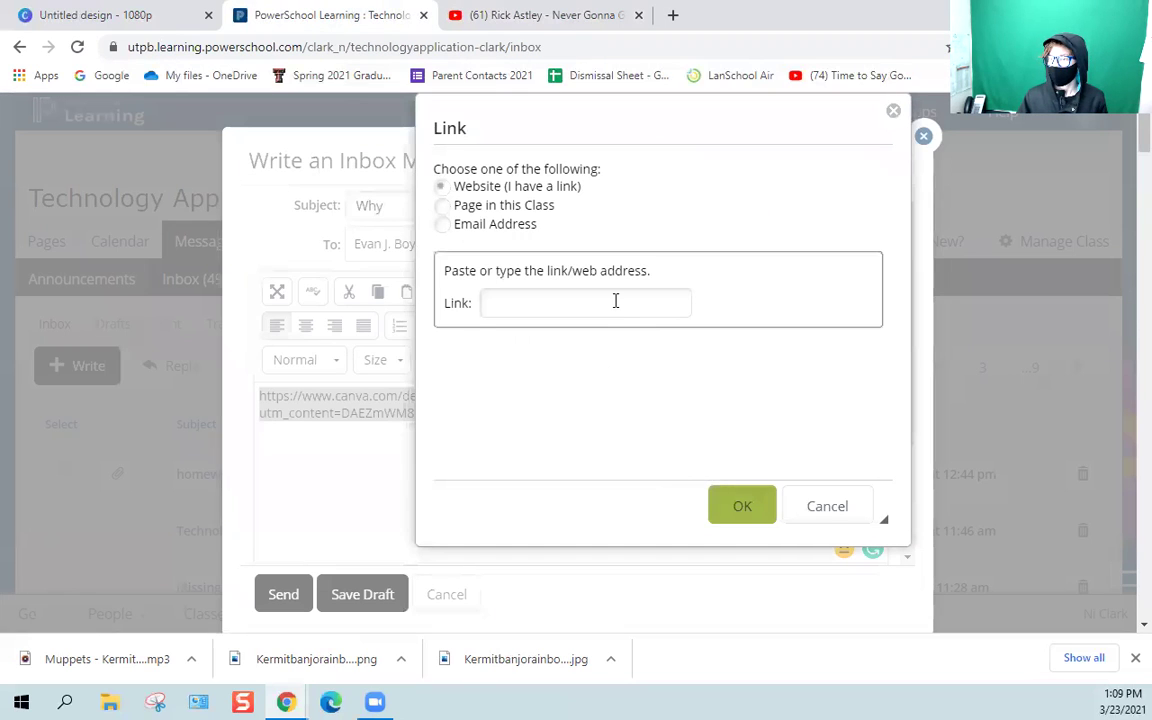
click(614, 301)
right_click(616, 301)
click(728, 440)
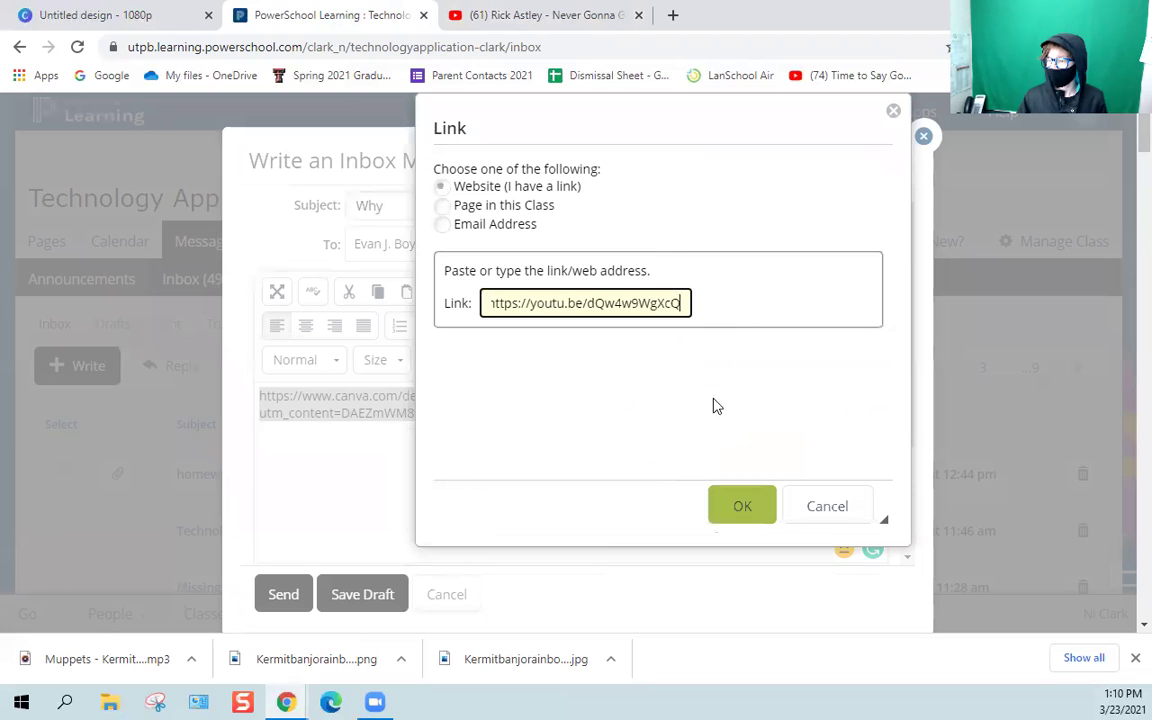
click(768, 516)
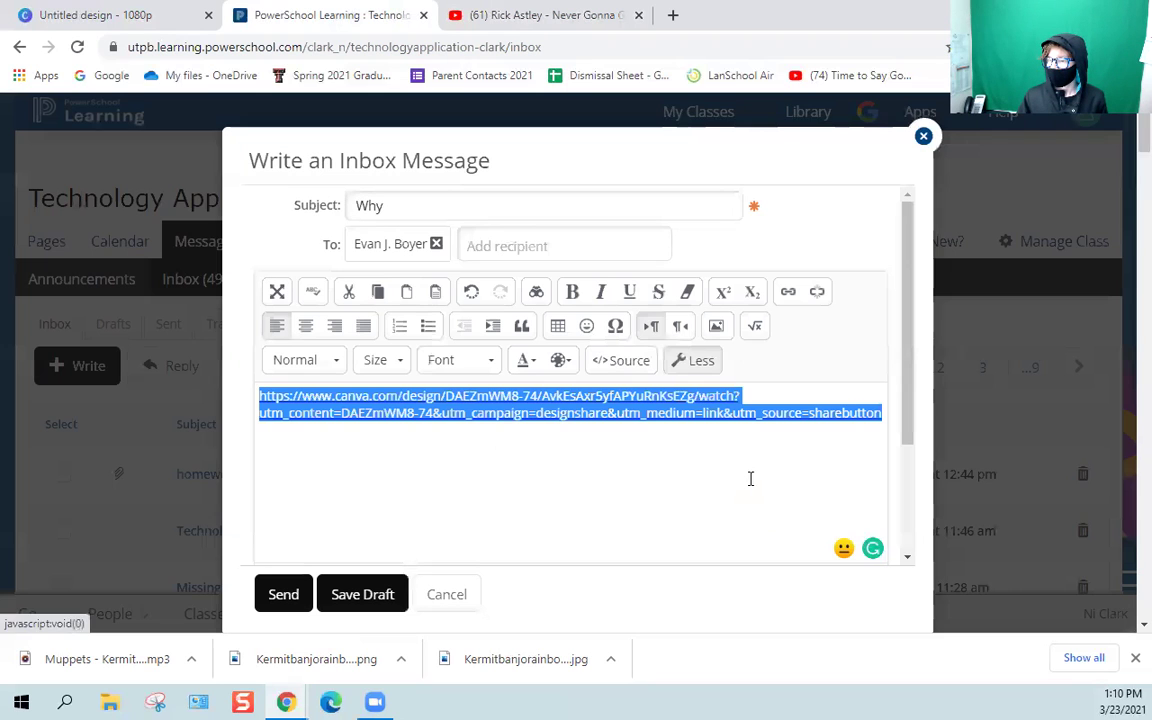
click(261, 597)
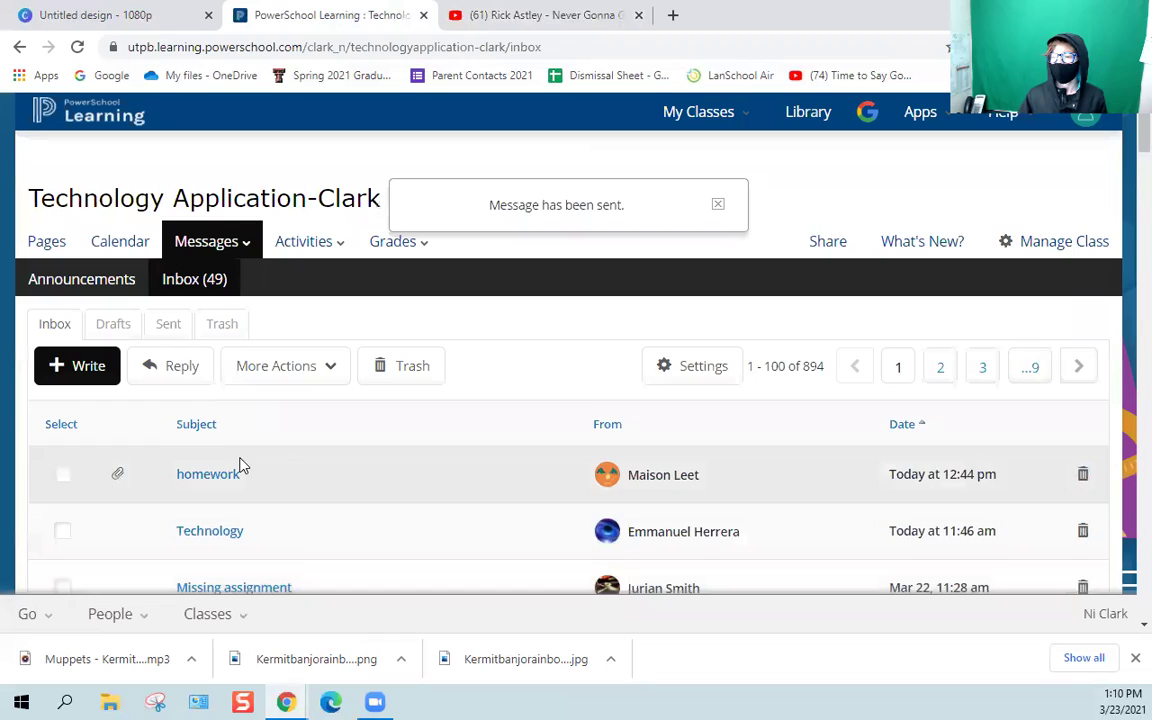
Open the Sent messages list and the sent message titled 'Why'.
click(167, 330)
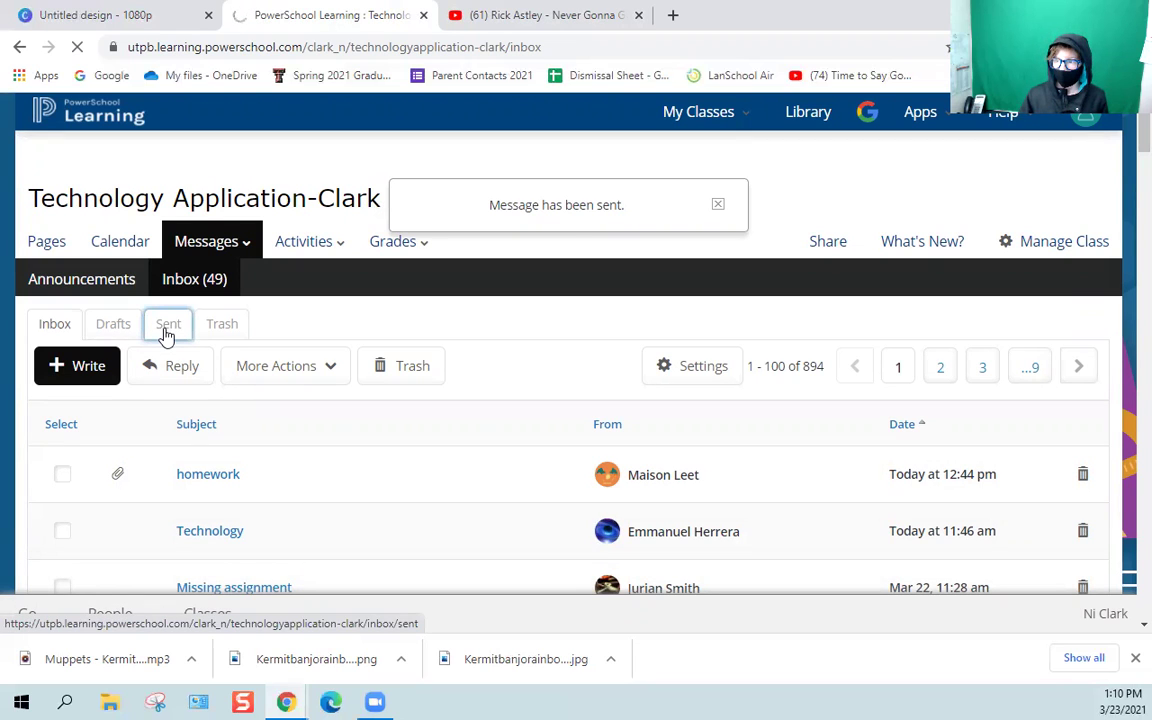
click(169, 330)
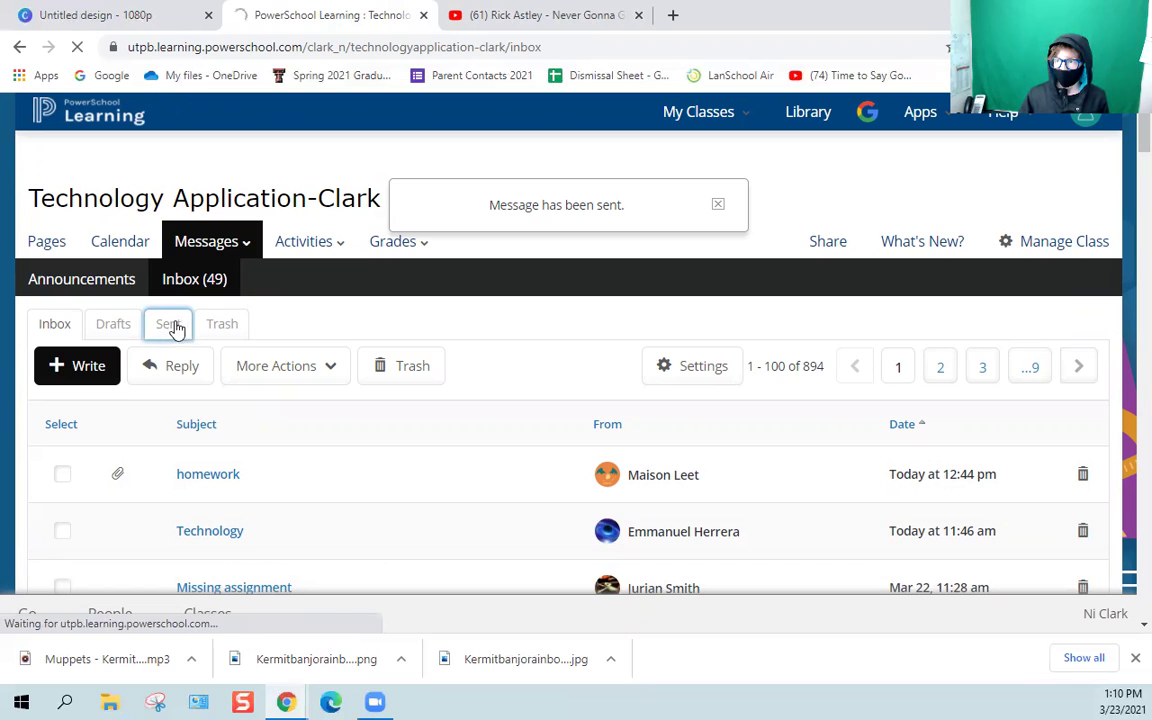
click(638, 15)
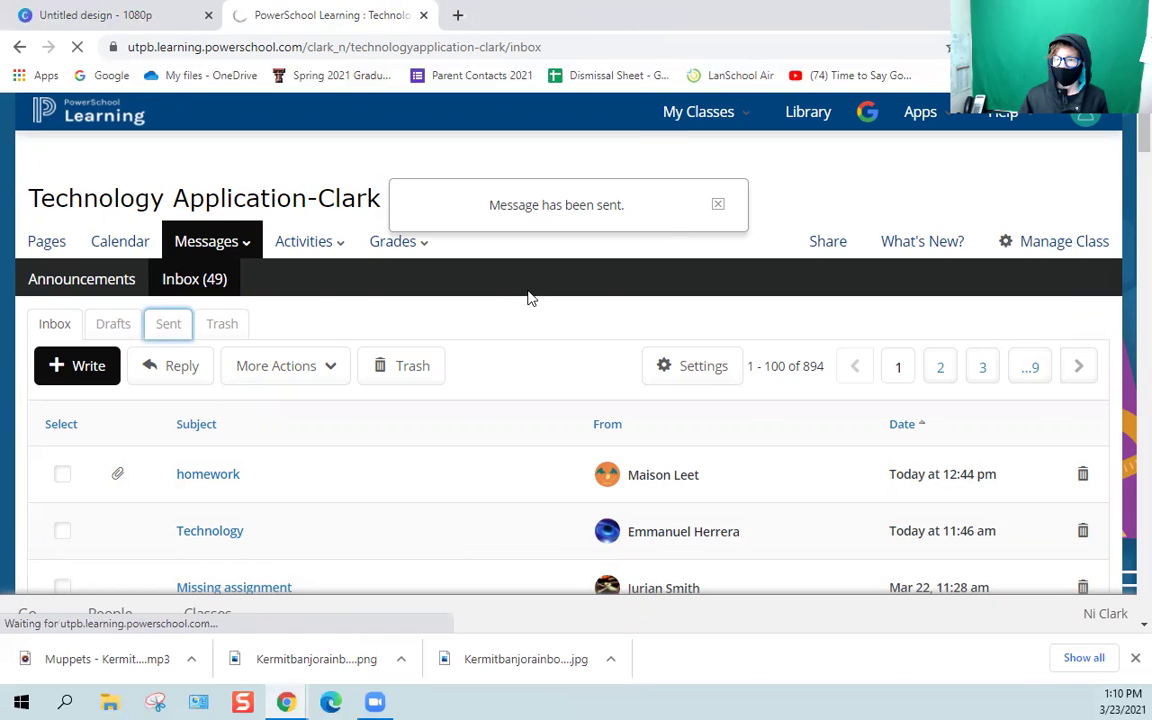
click(172, 327)
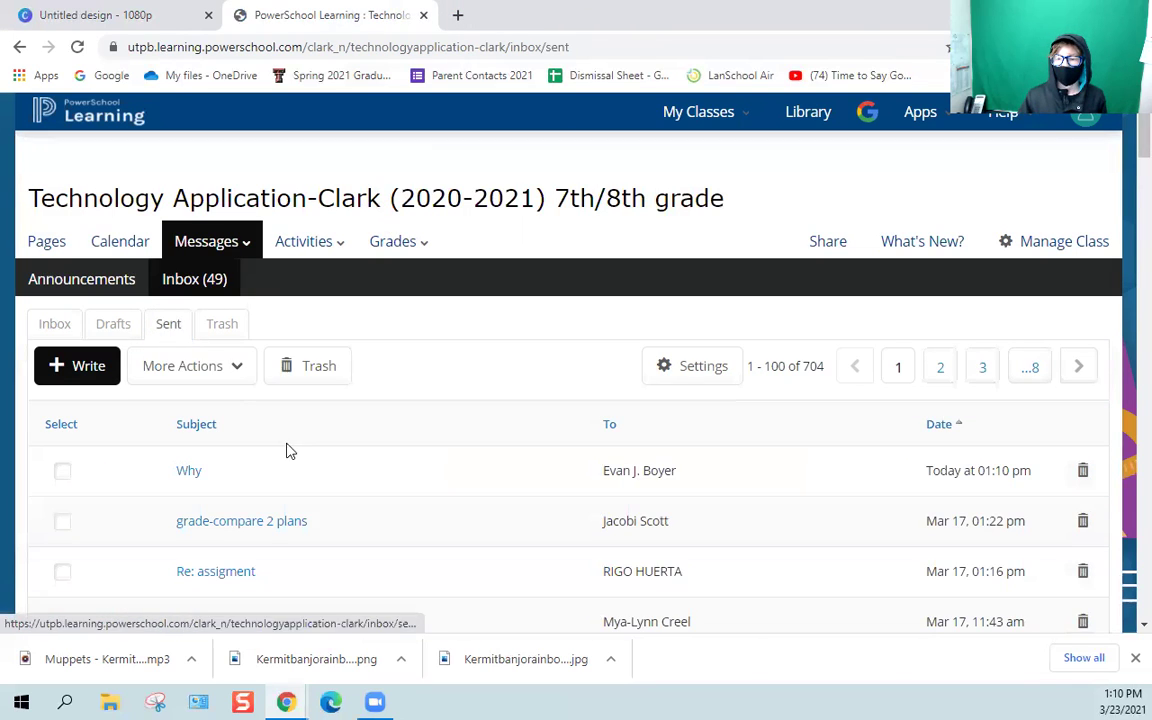
scroll(288, 447, down, 3)
click(190, 324)
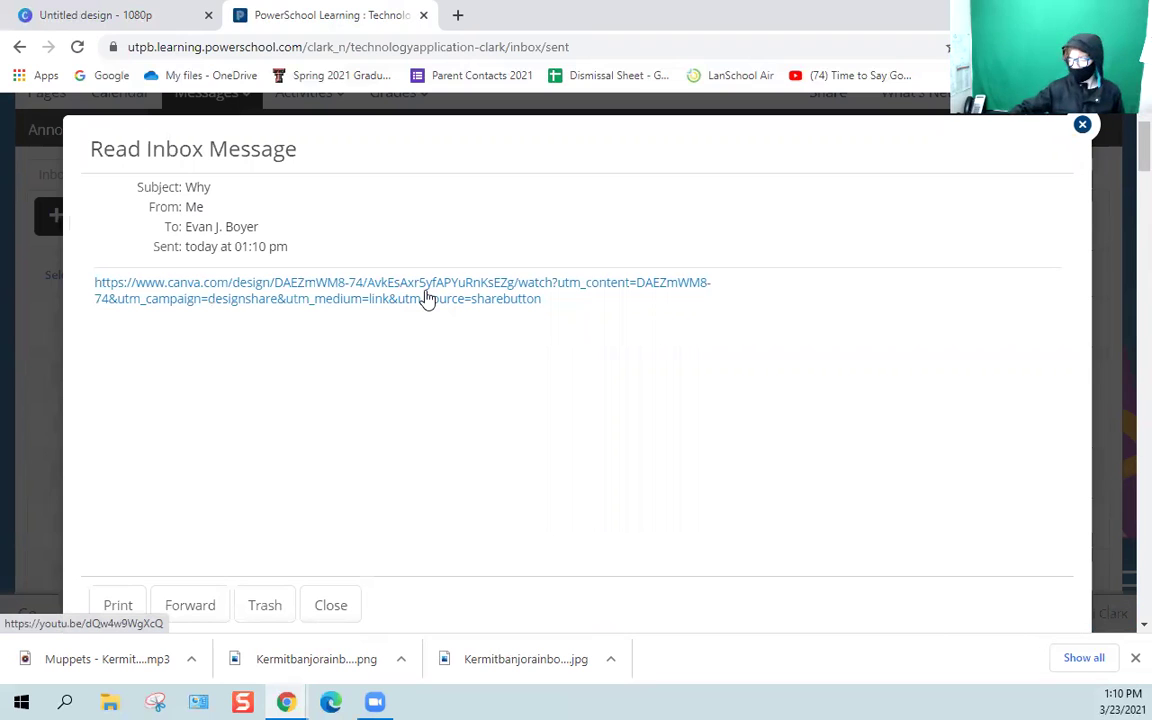
Follow the message's Canva link to confirm it plays Rick Astley on YouTube, then close that tab.
triple_click(455, 305)
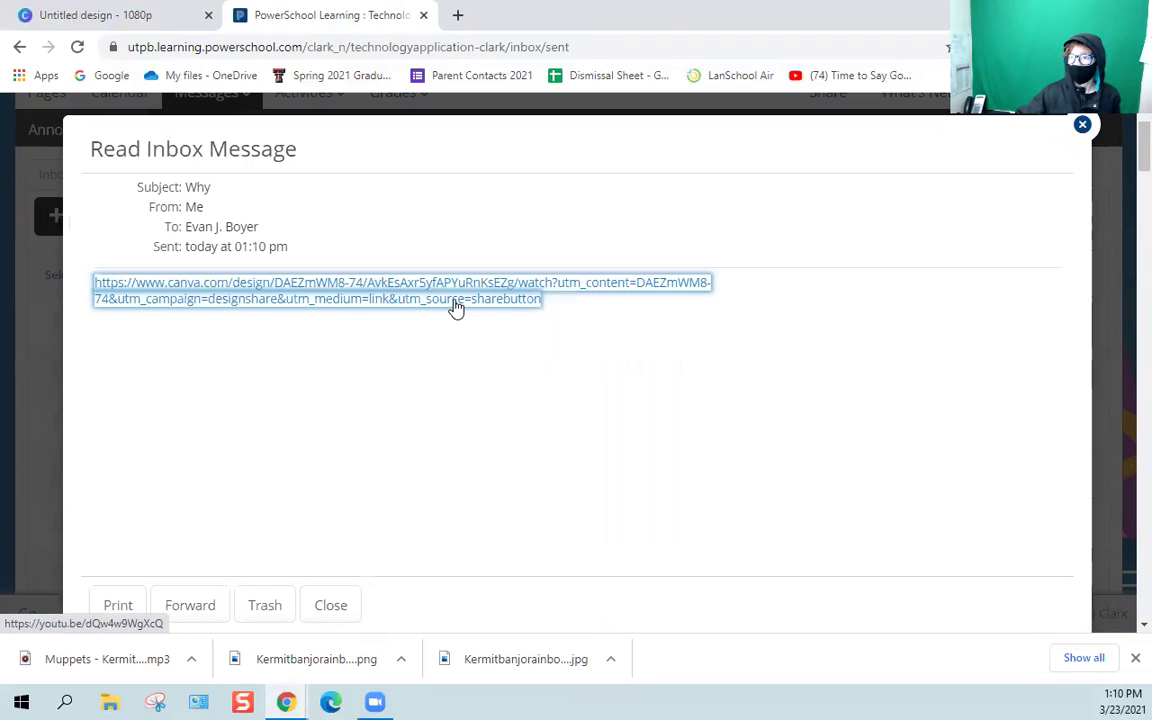
click(455, 307)
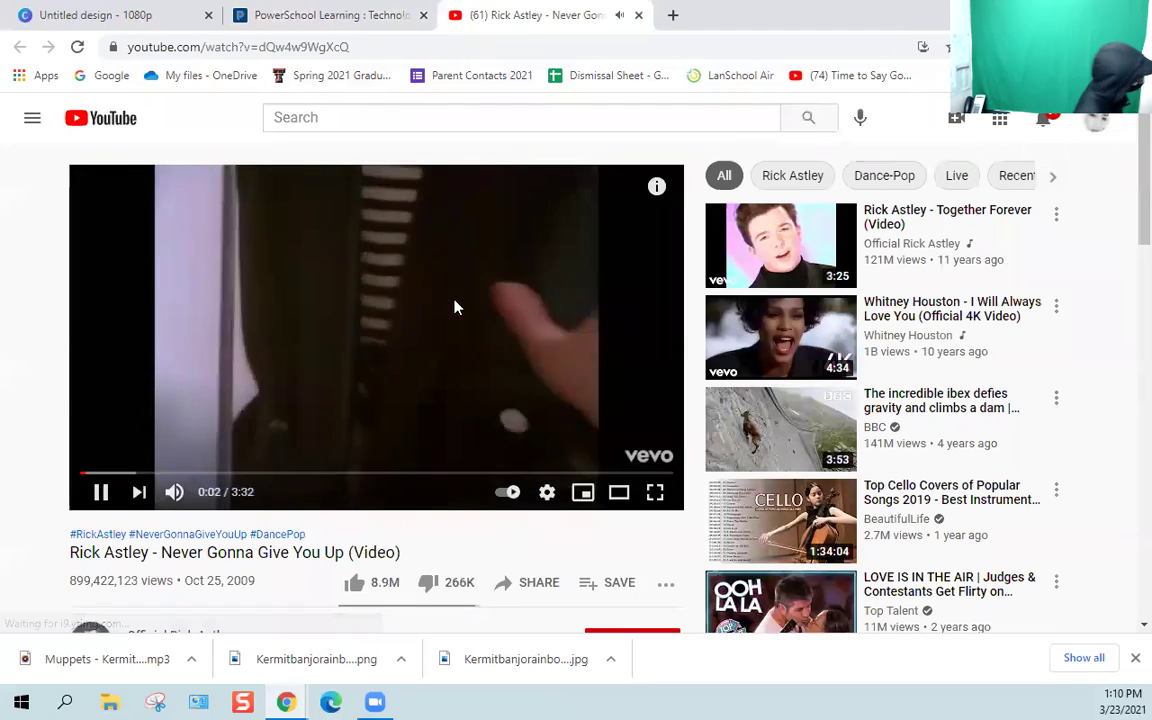
click(455, 307)
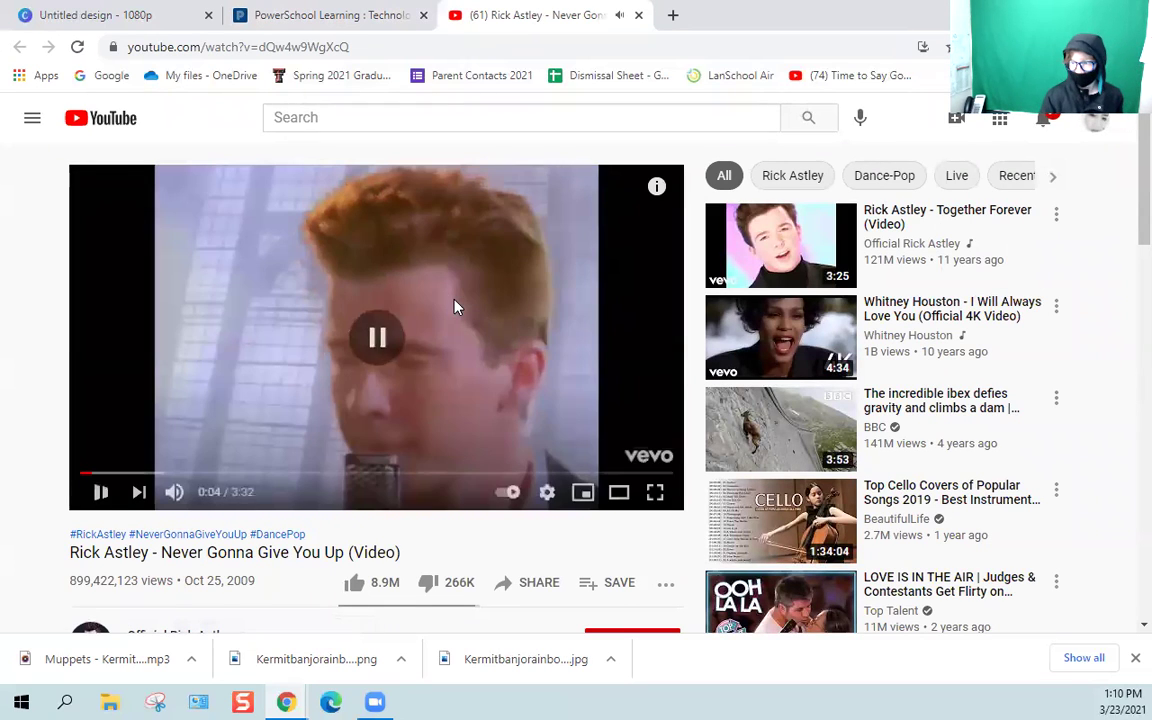
click(638, 16)
click(98, 15)
click(296, 18)
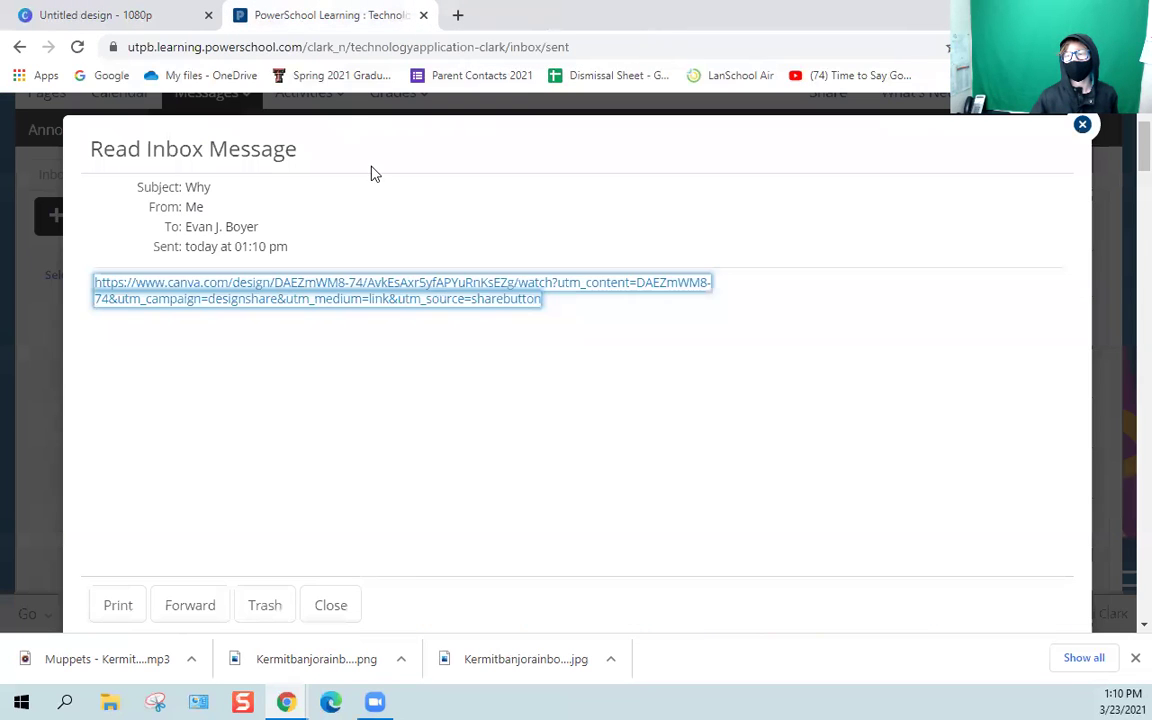
click(577, 386)
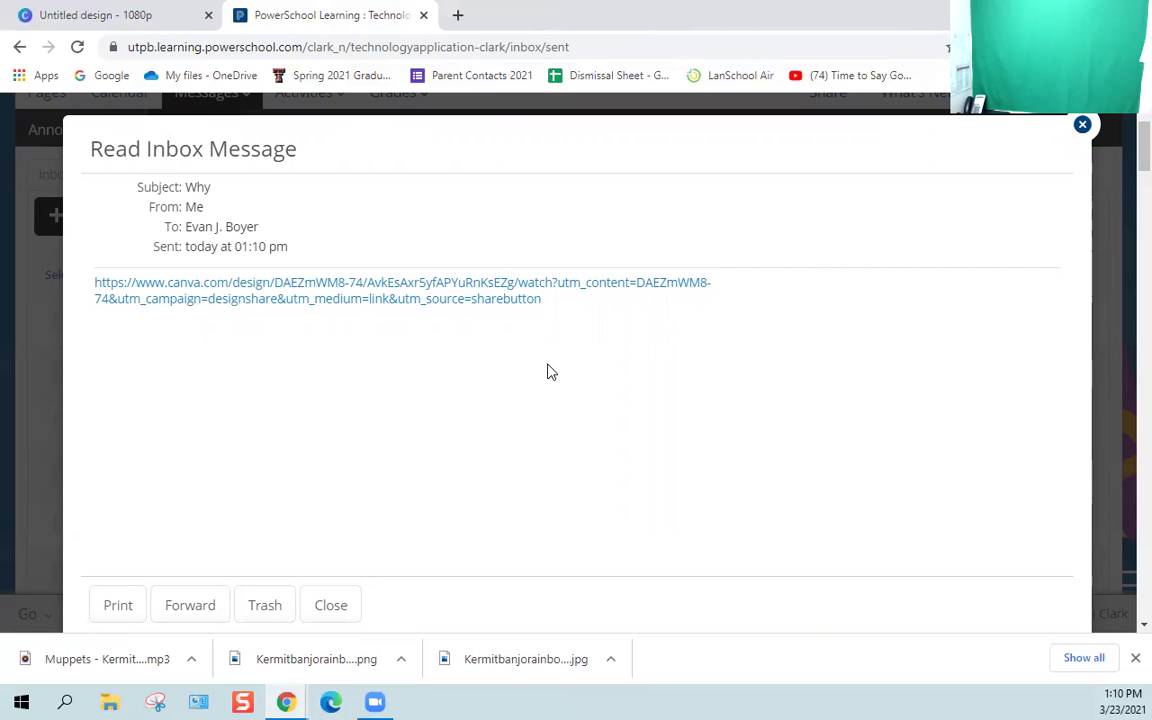
Close the PowerSchool and Canva tabs, confirming Leave site, so only the Windows desktop remains.
click(424, 15)
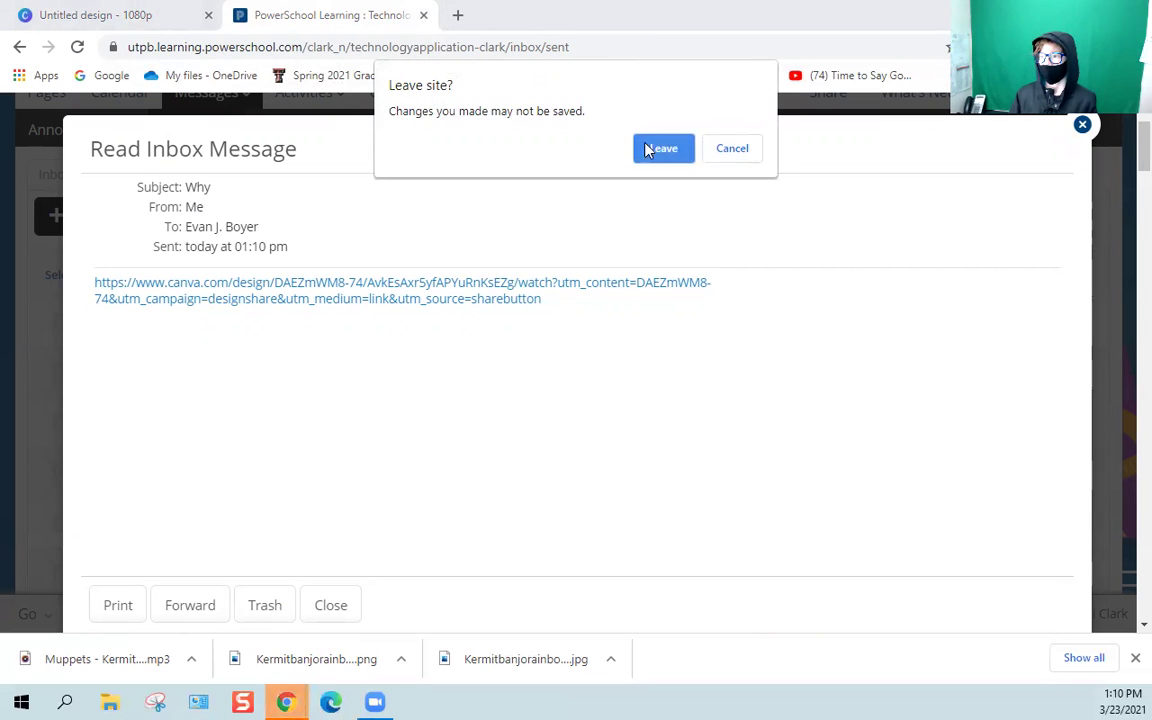
click(645, 148)
click(208, 15)
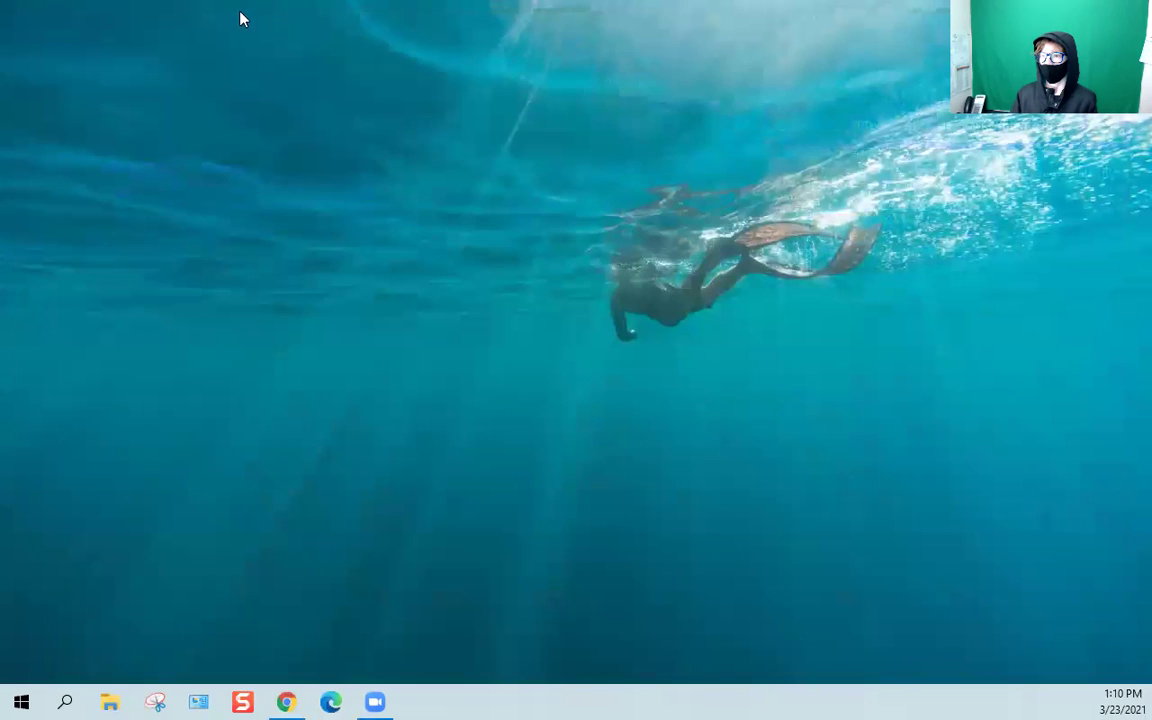
click(1122, 700)
click(470, 674)
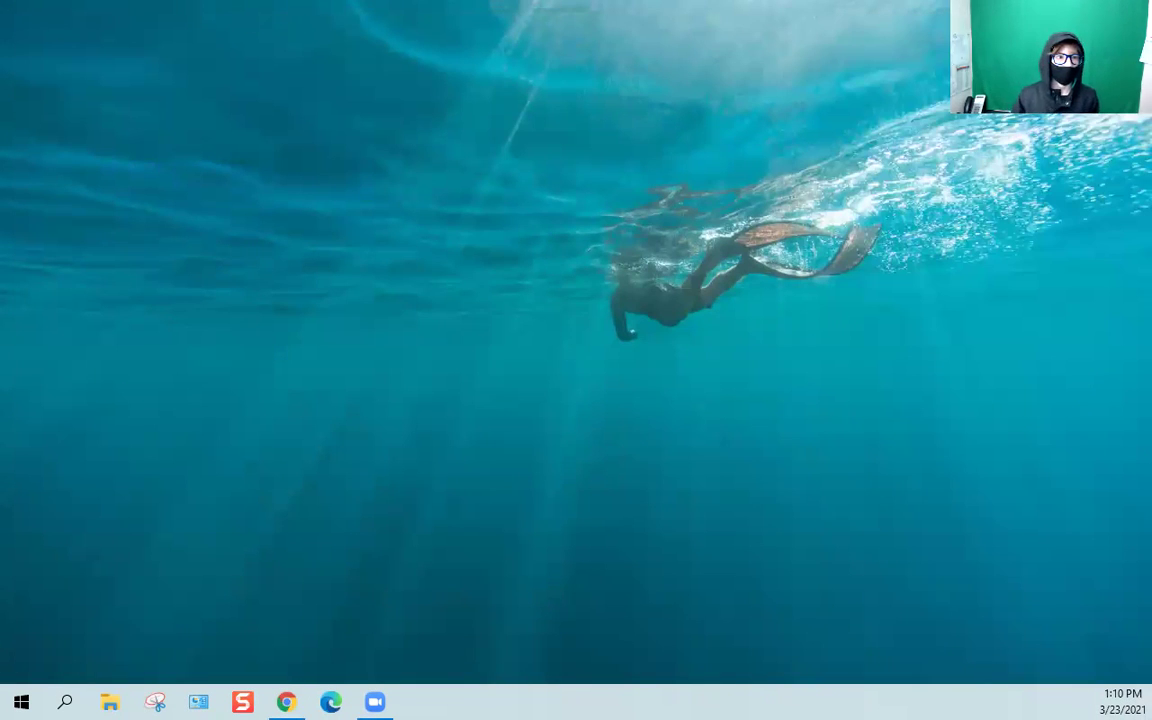